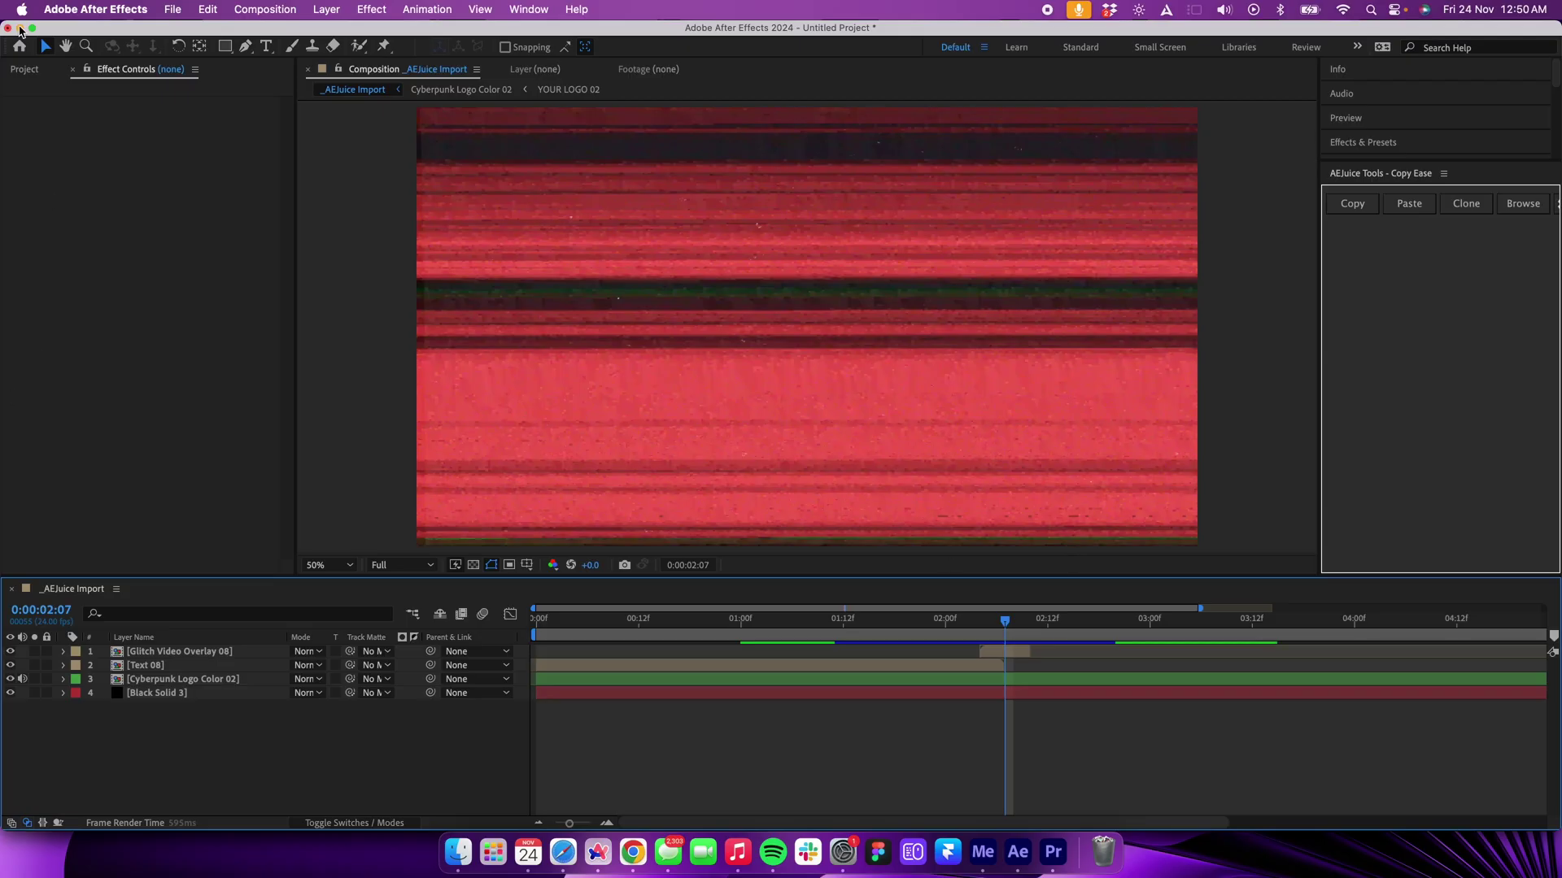
Step: Open AEJuice Pack Manager 4 and look through the list of purchased packs
click(527, 9)
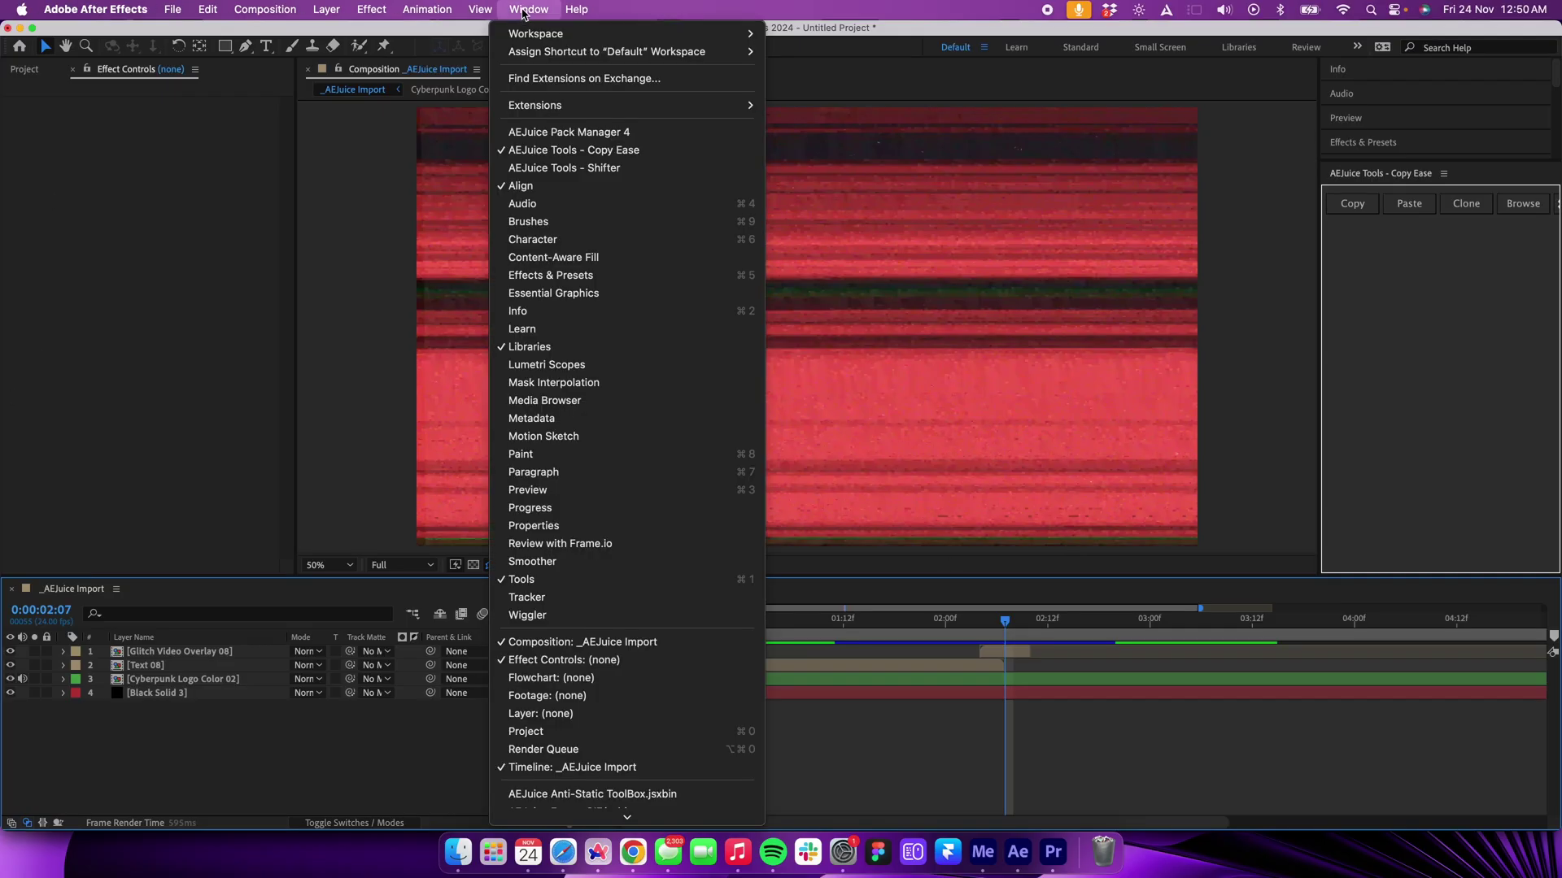
click(569, 132)
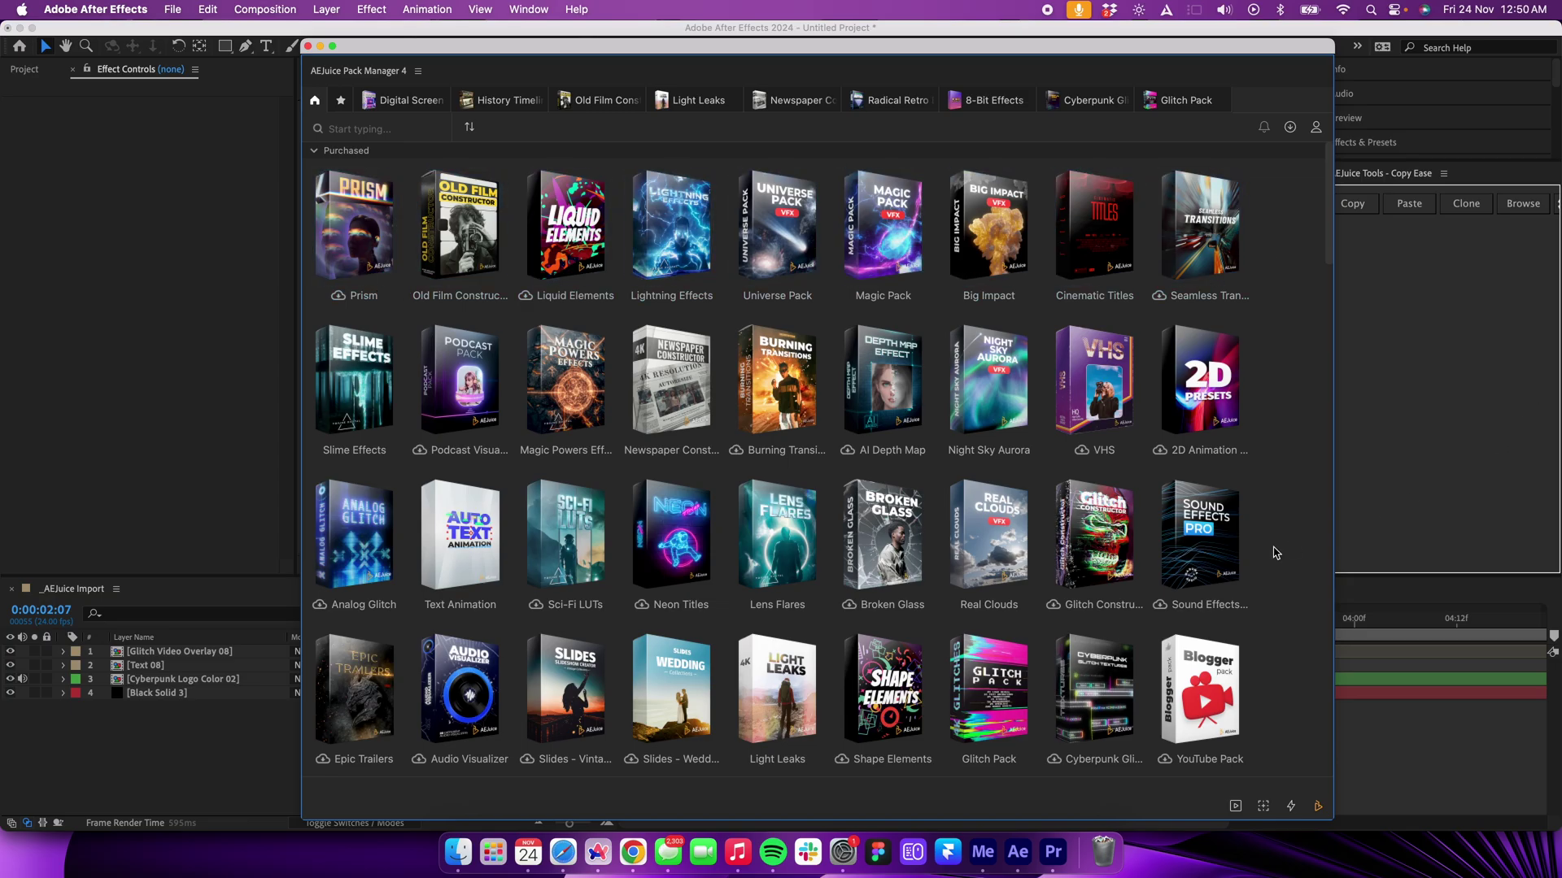
scroll(1251, 425, down, 15)
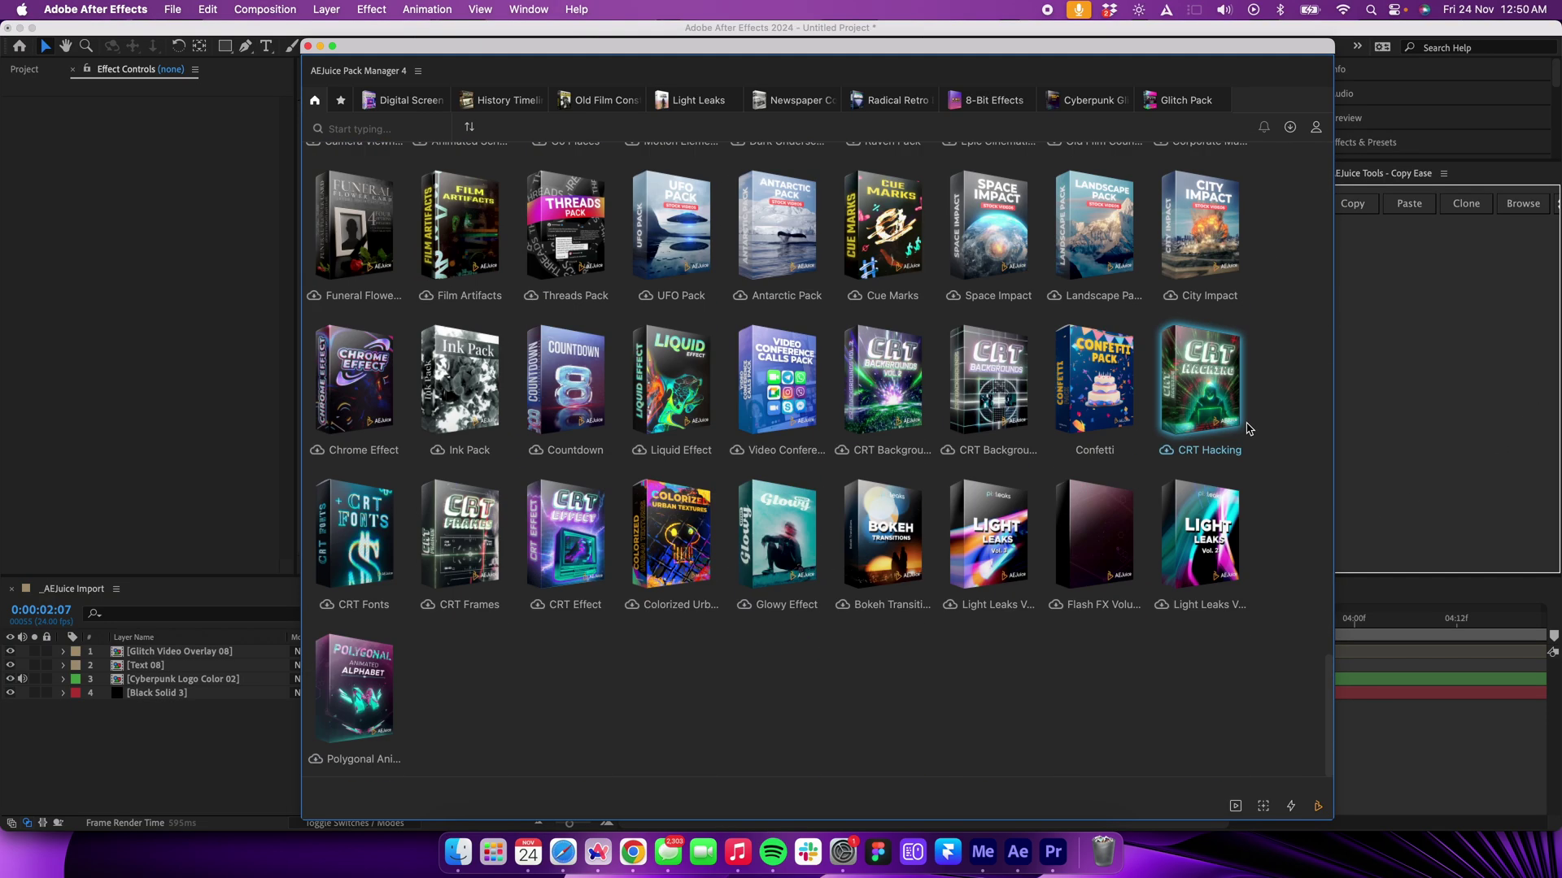
scroll(1248, 431, up, 20)
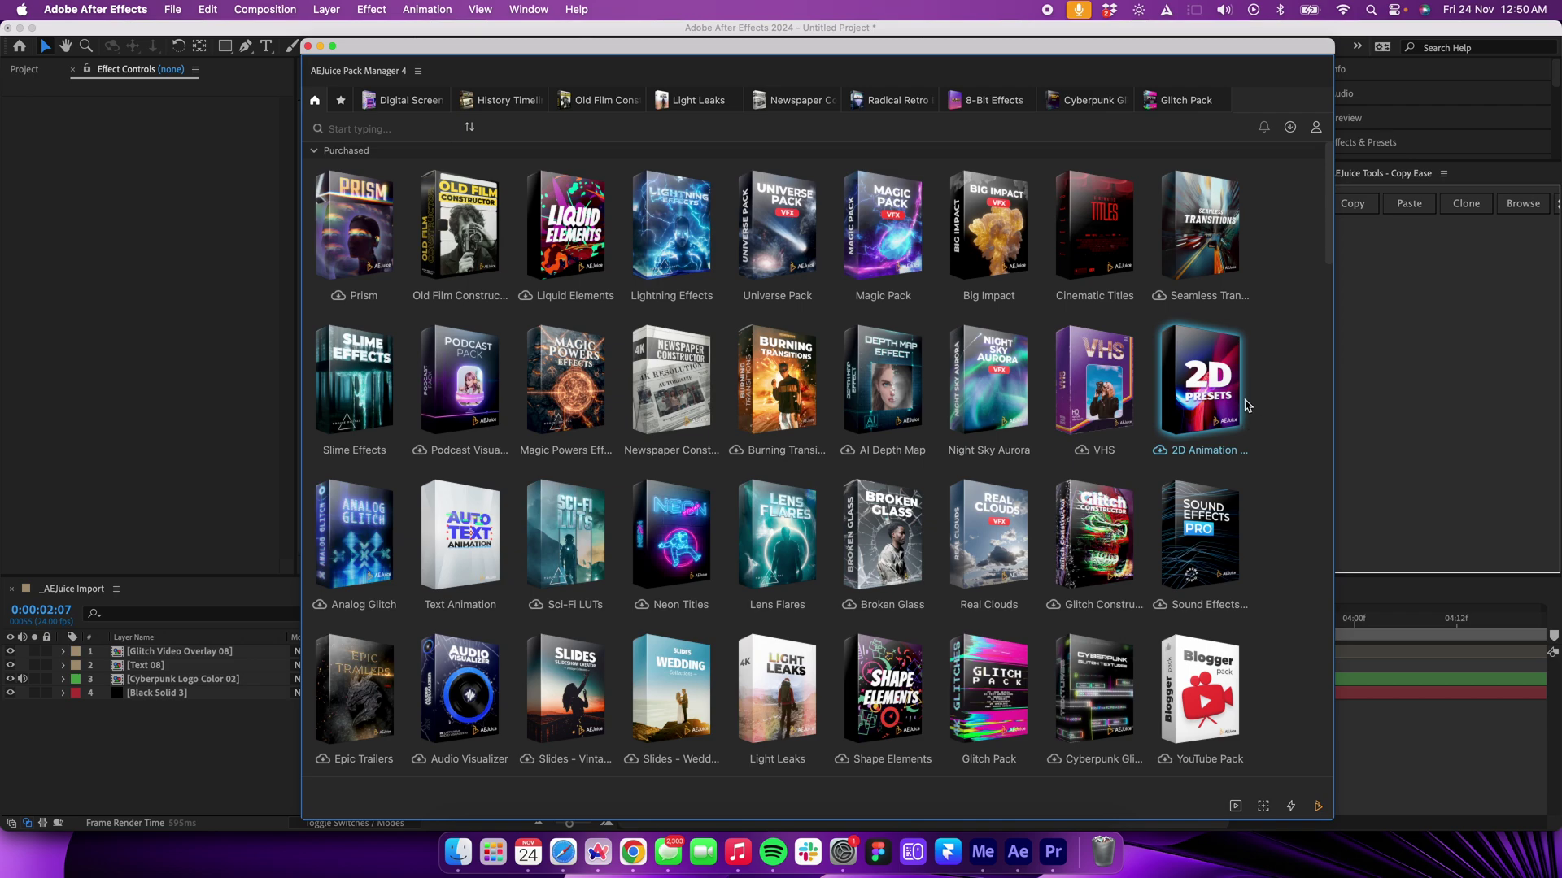
click(127, 766)
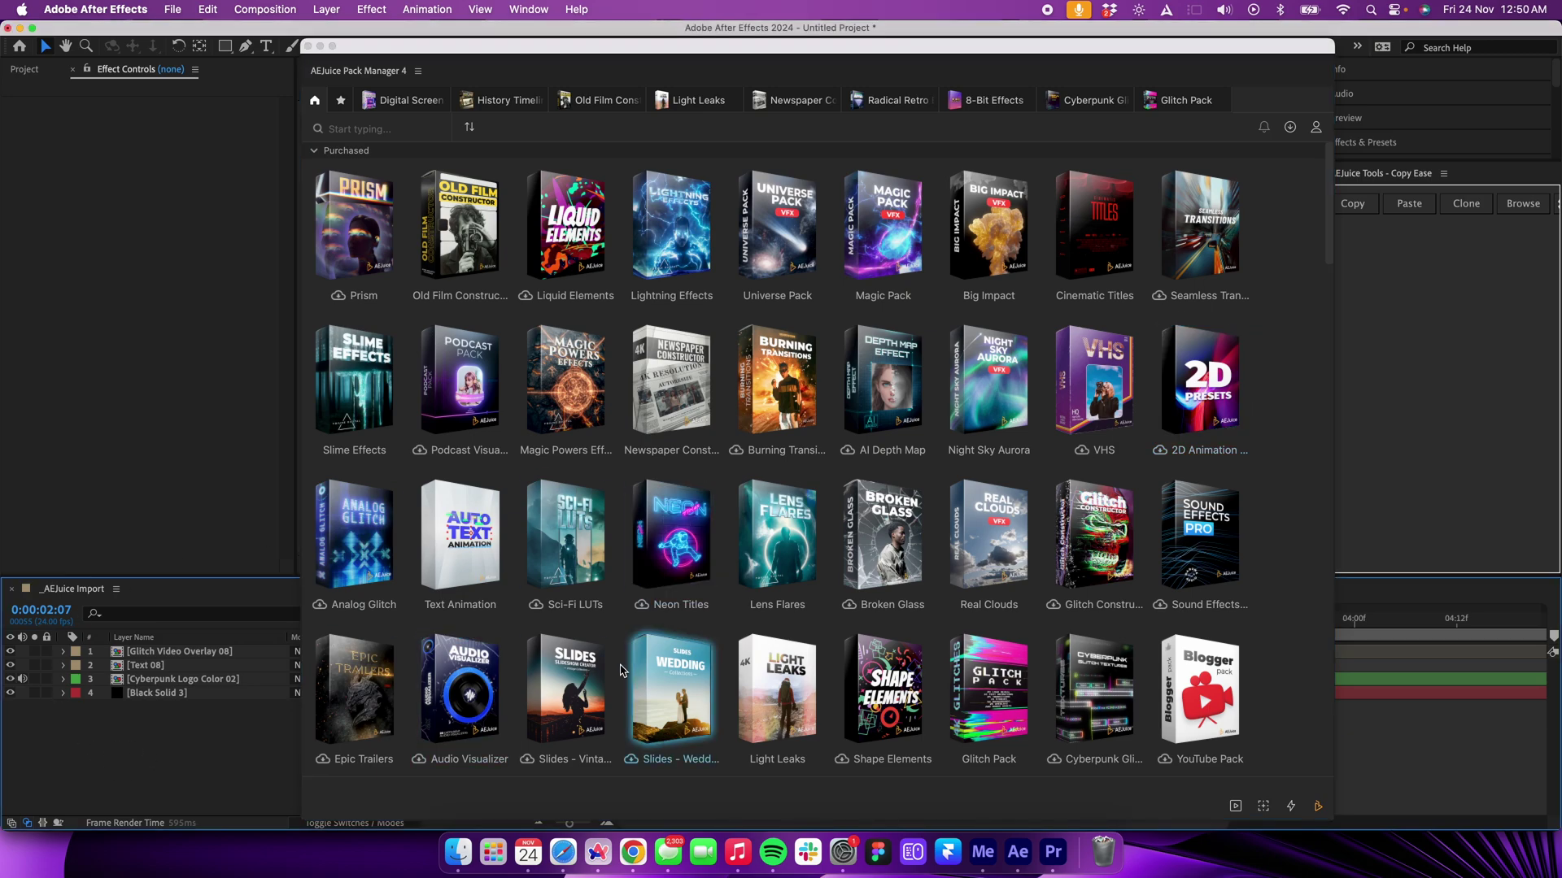
click(530, 348)
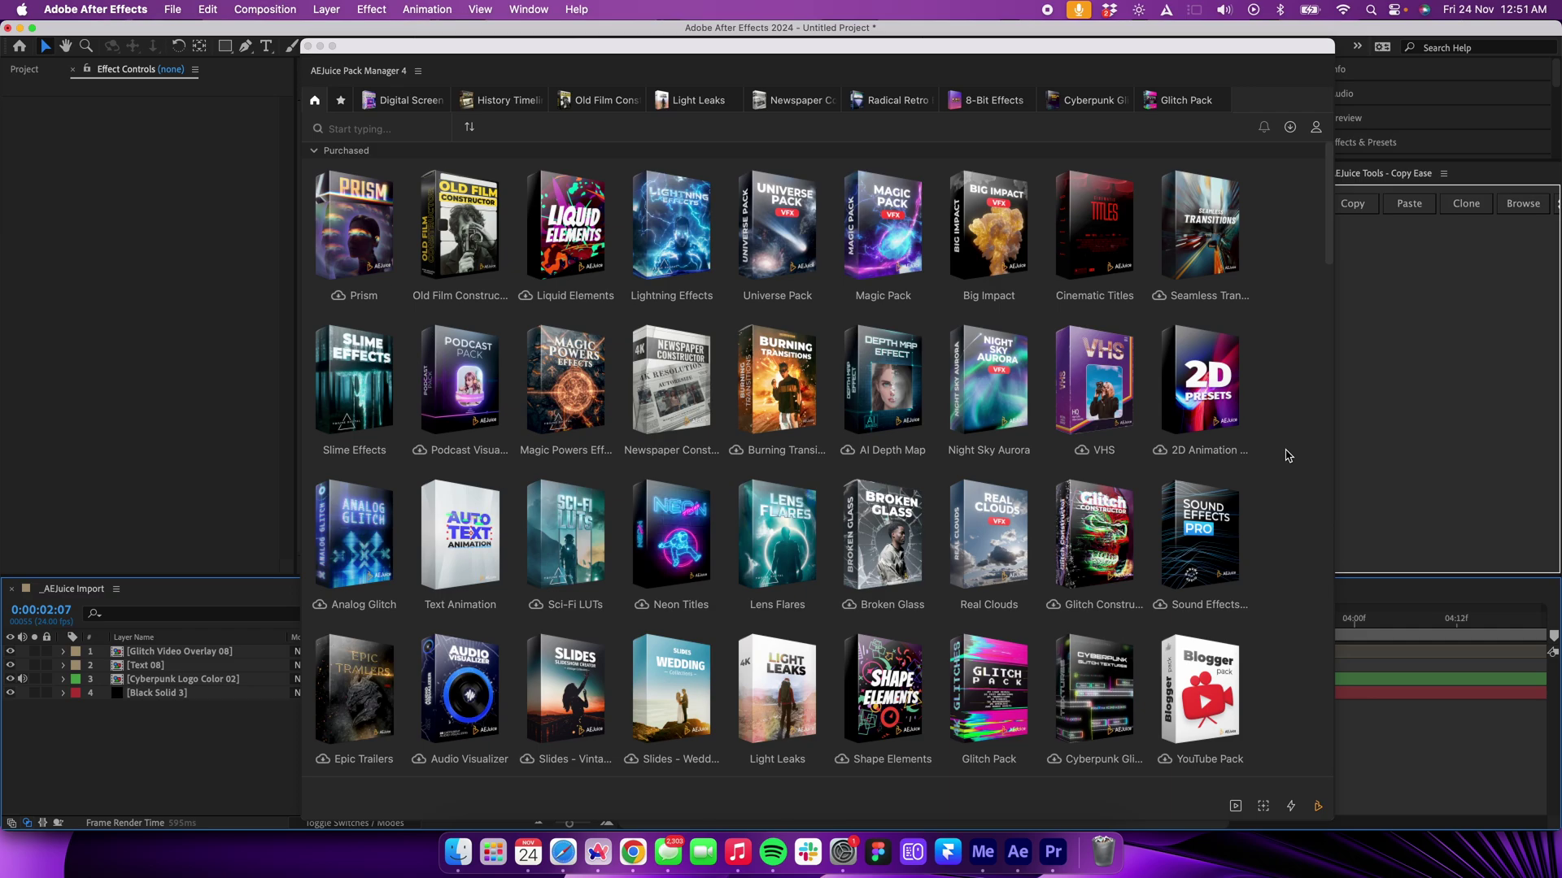
scroll(1288, 461, down, 7)
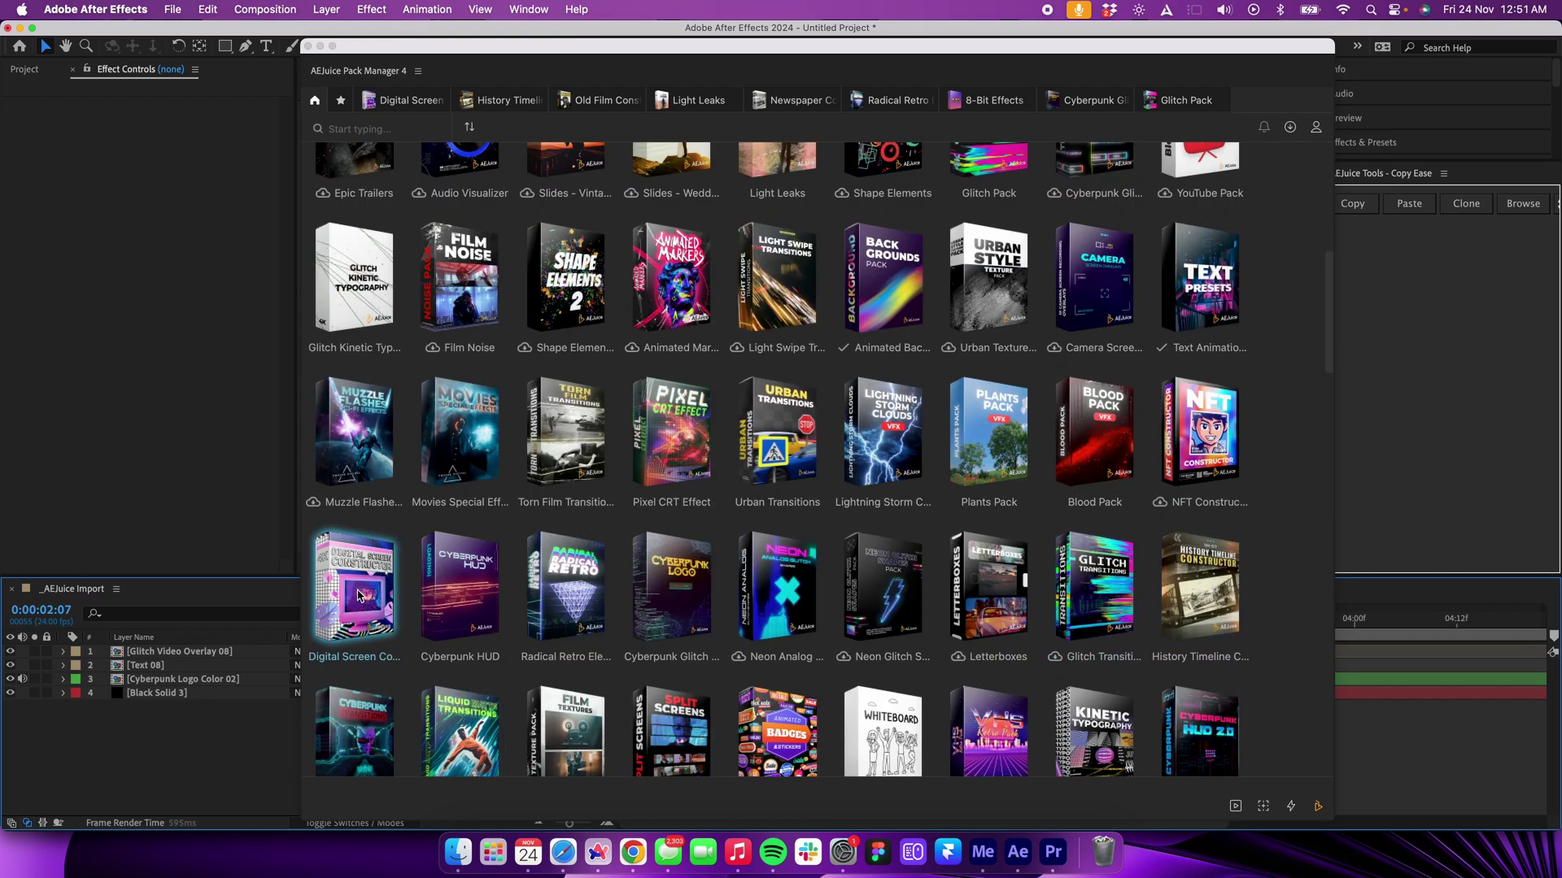
Step: Open the Digital Screen Constructor pack and preview its Headlines, Headlines Media and Main Screen templates
click(412, 101)
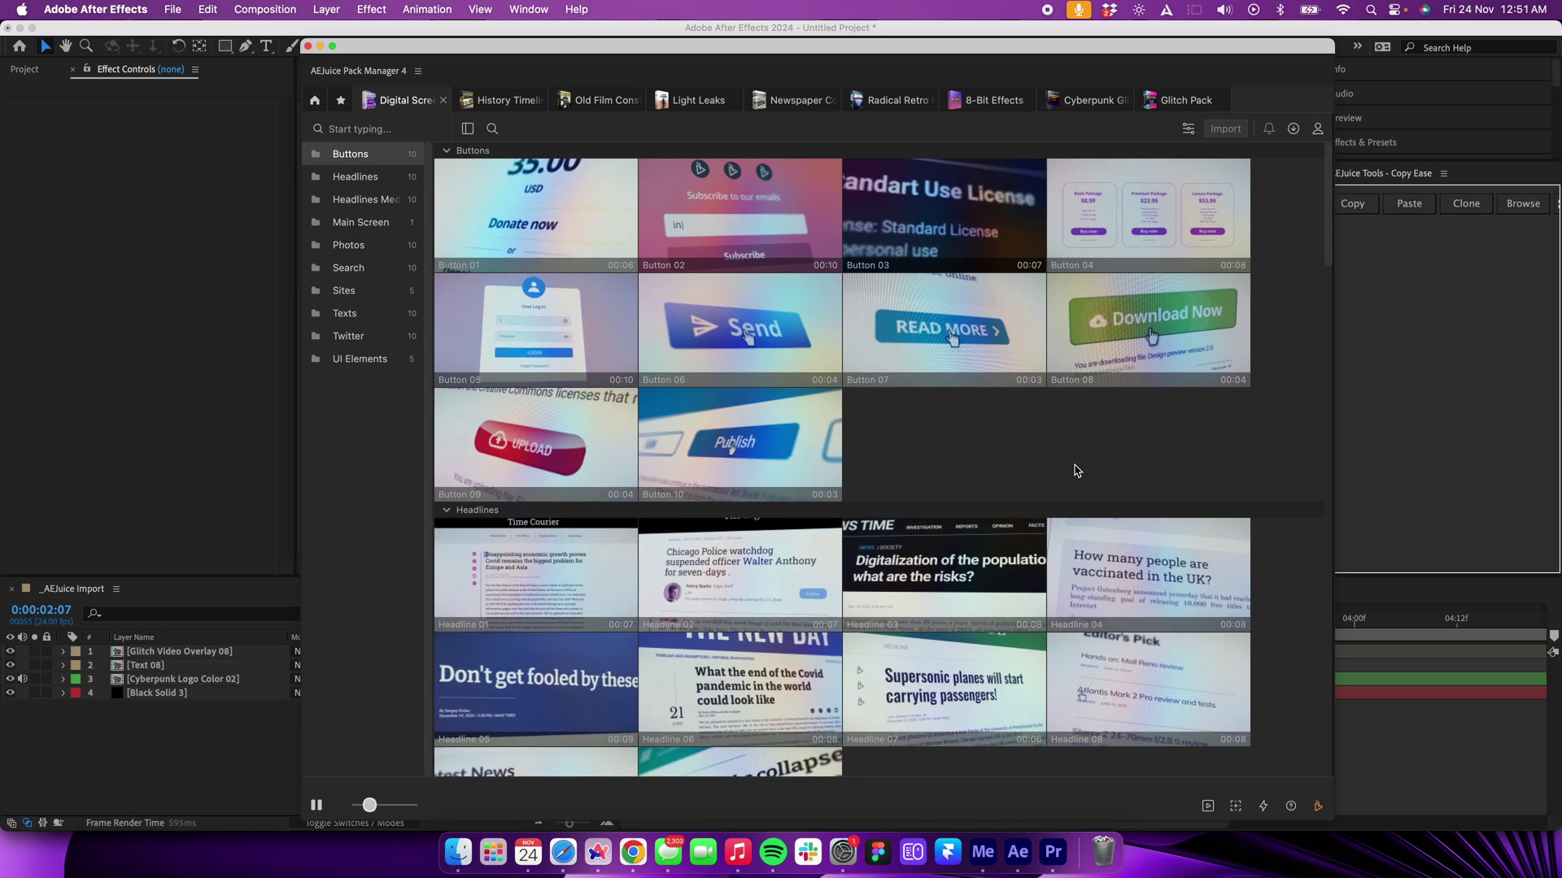
click(382, 181)
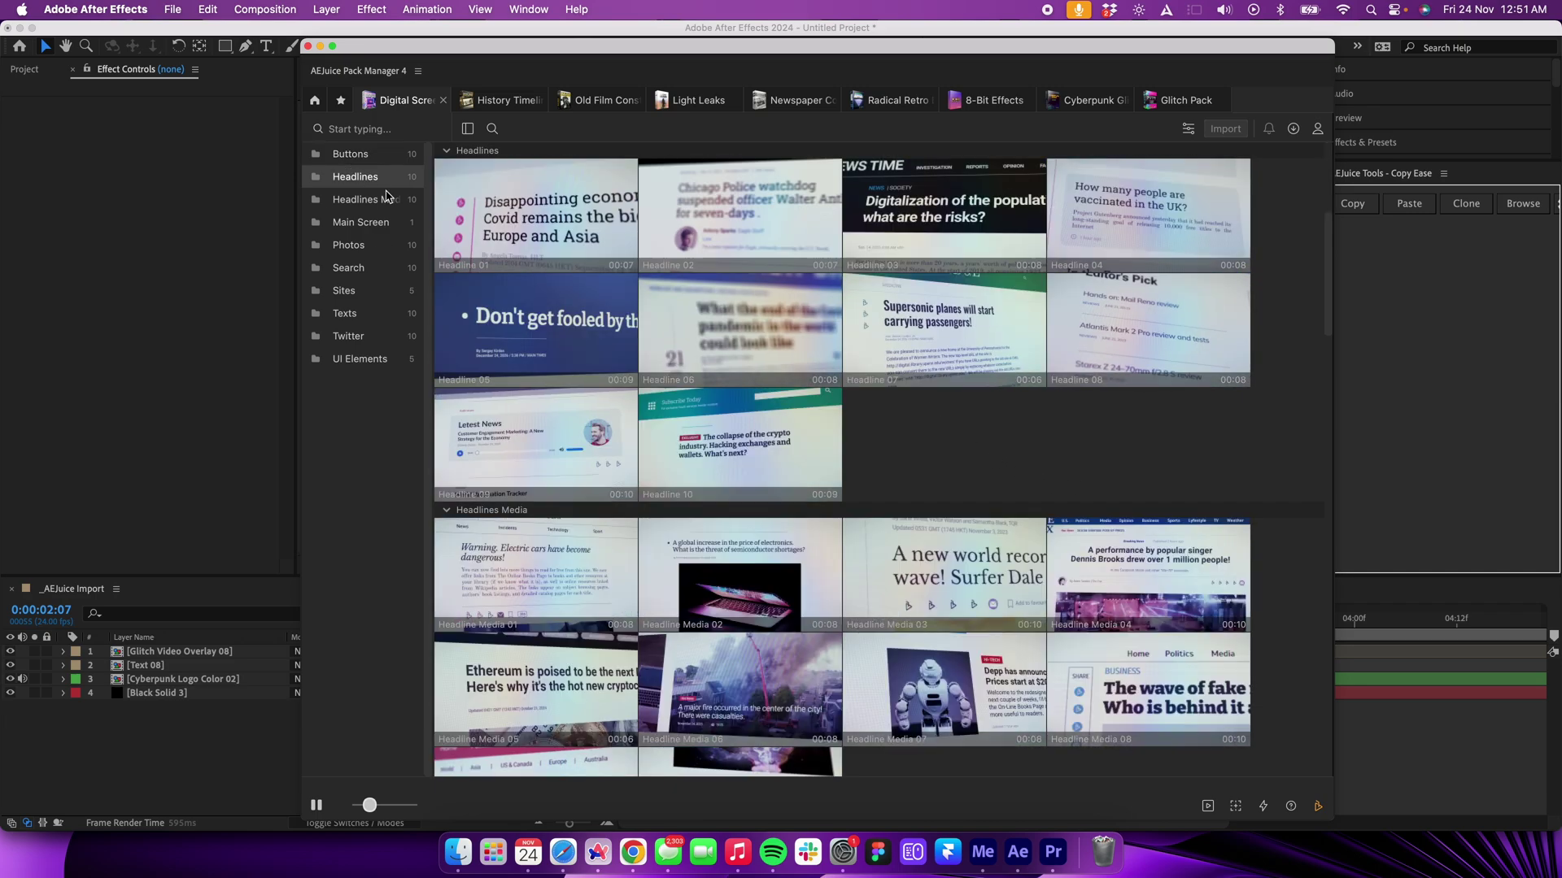
mouse_move(771, 469)
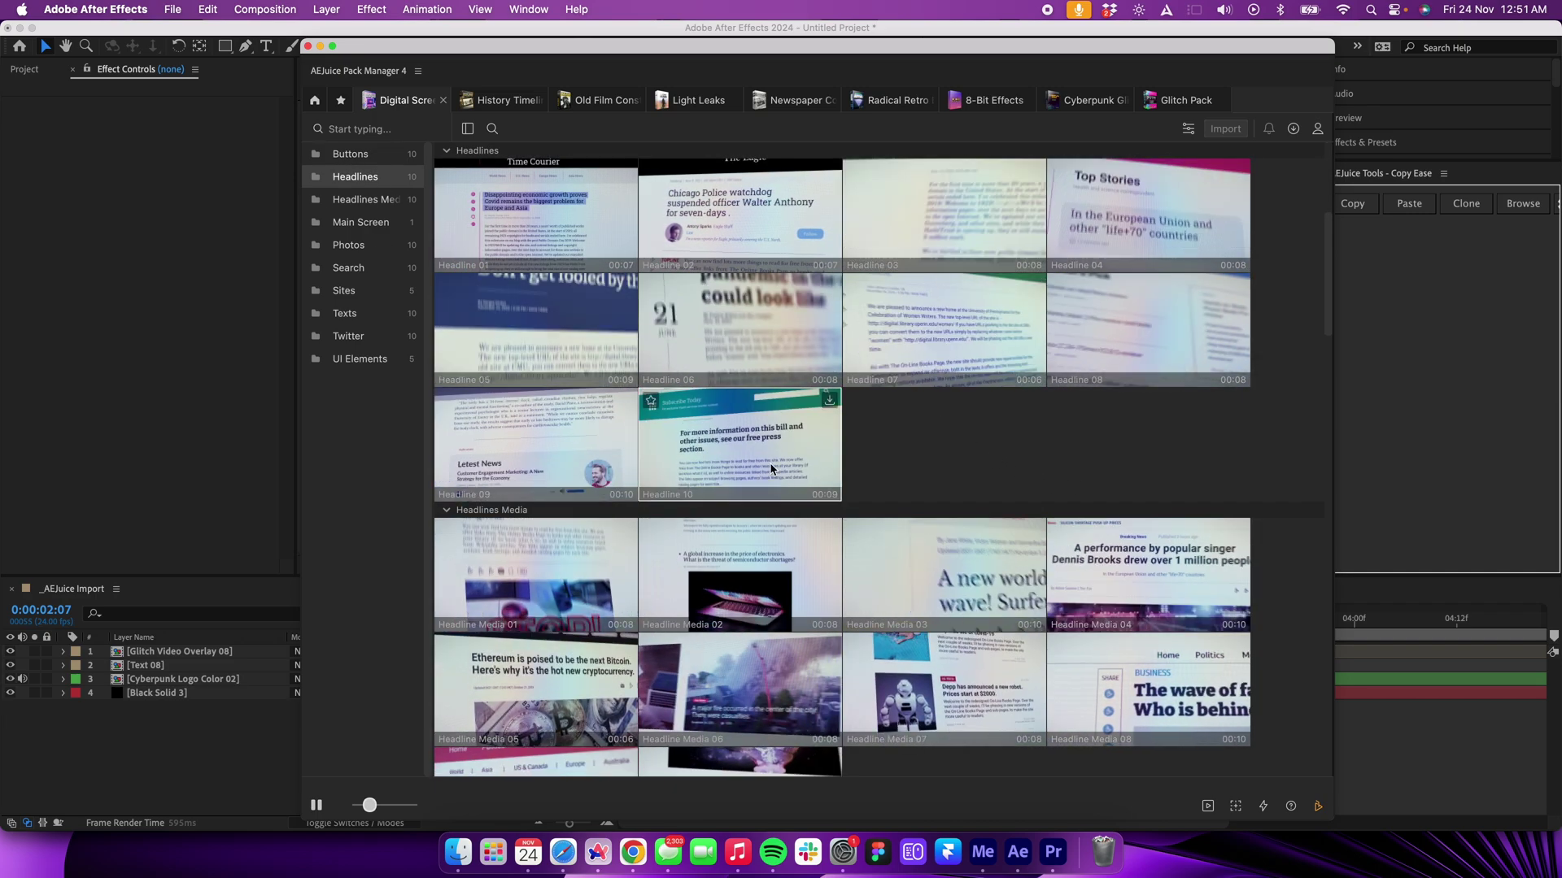
click(393, 203)
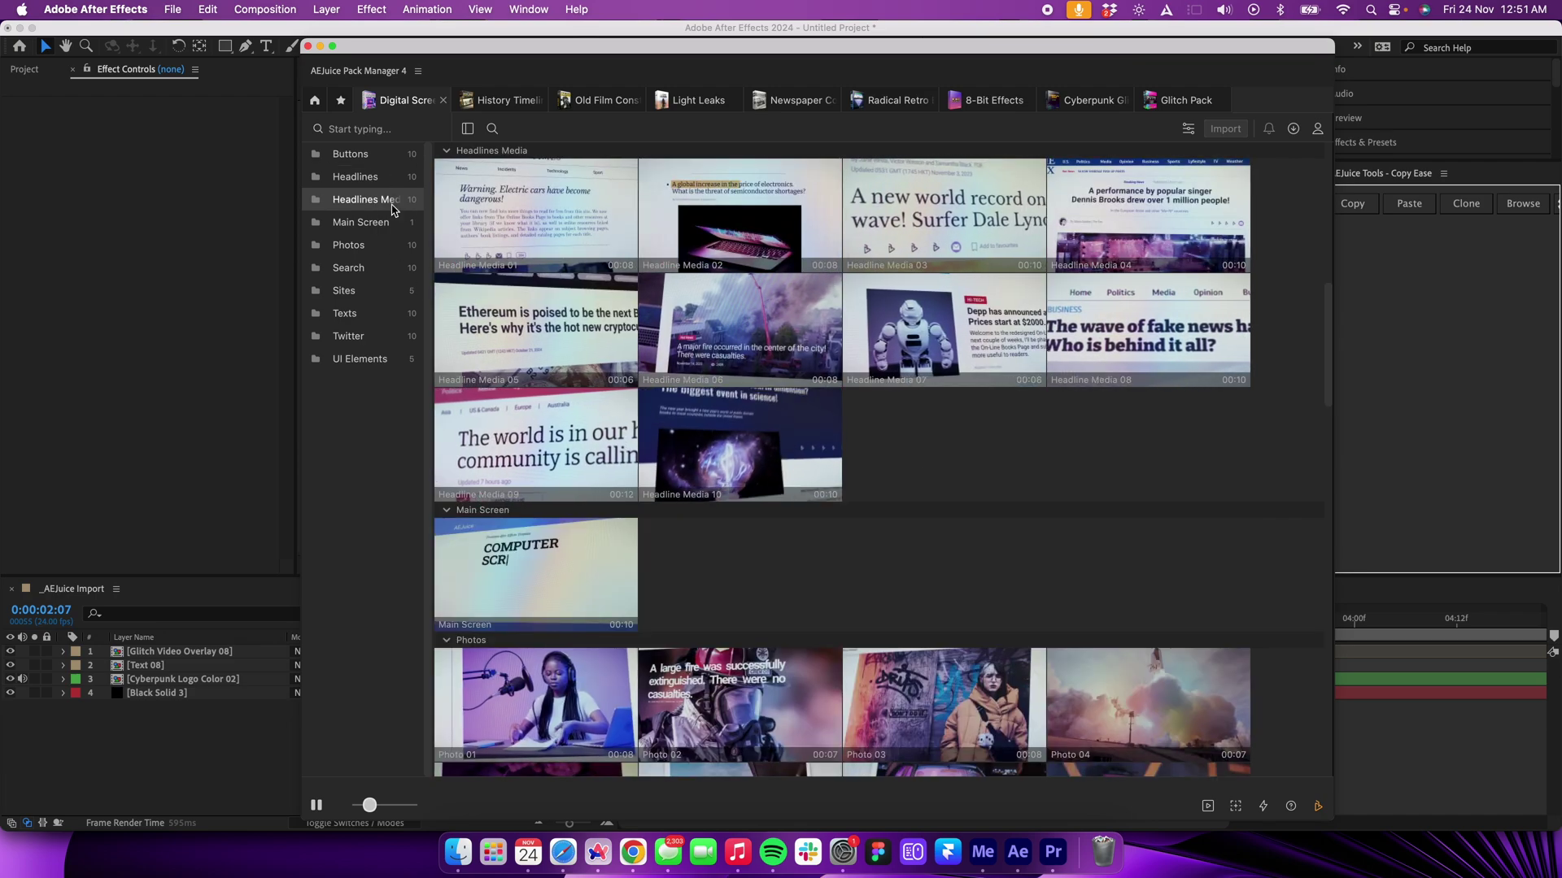
mouse_move(1159, 333)
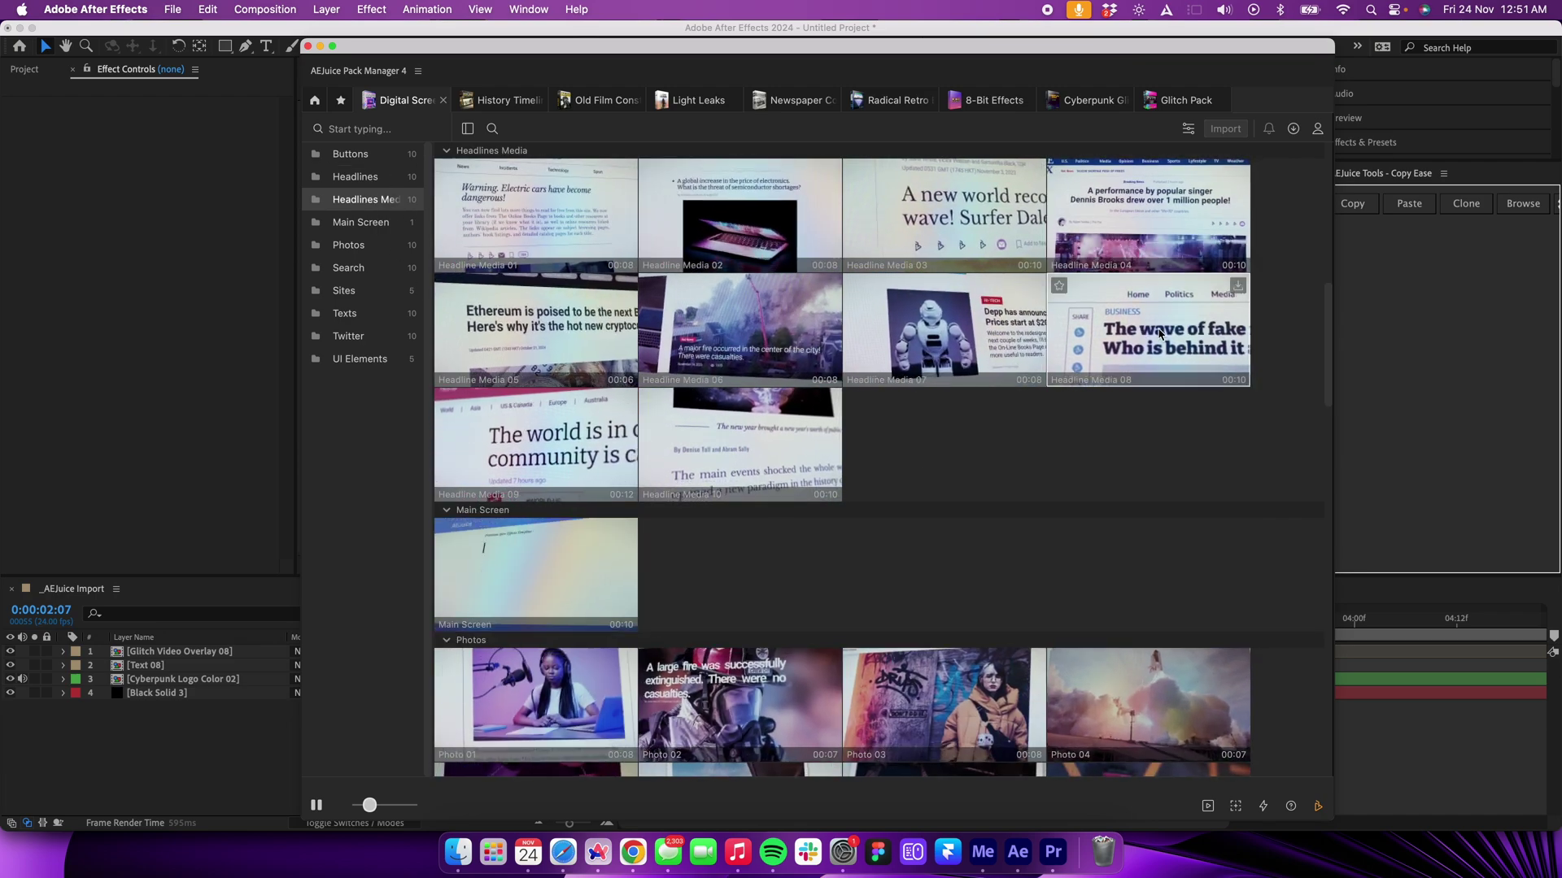
mouse_move(571, 577)
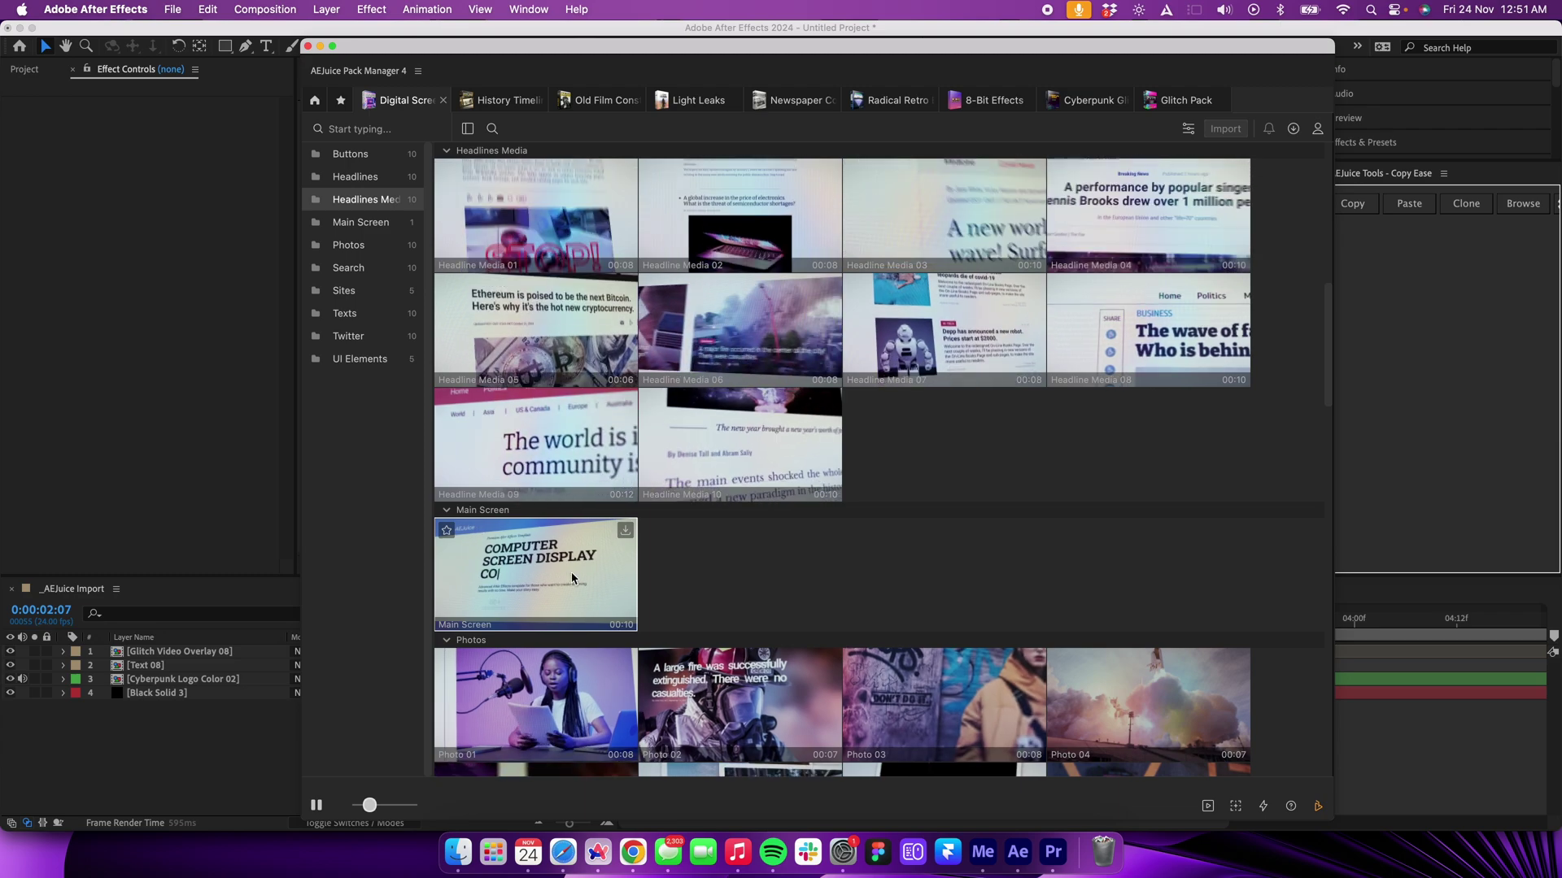
Step: Preview the pack's Photos, Search, Sites, Texts, Twitter and UI Elements templates
scroll(618, 570, down, 6)
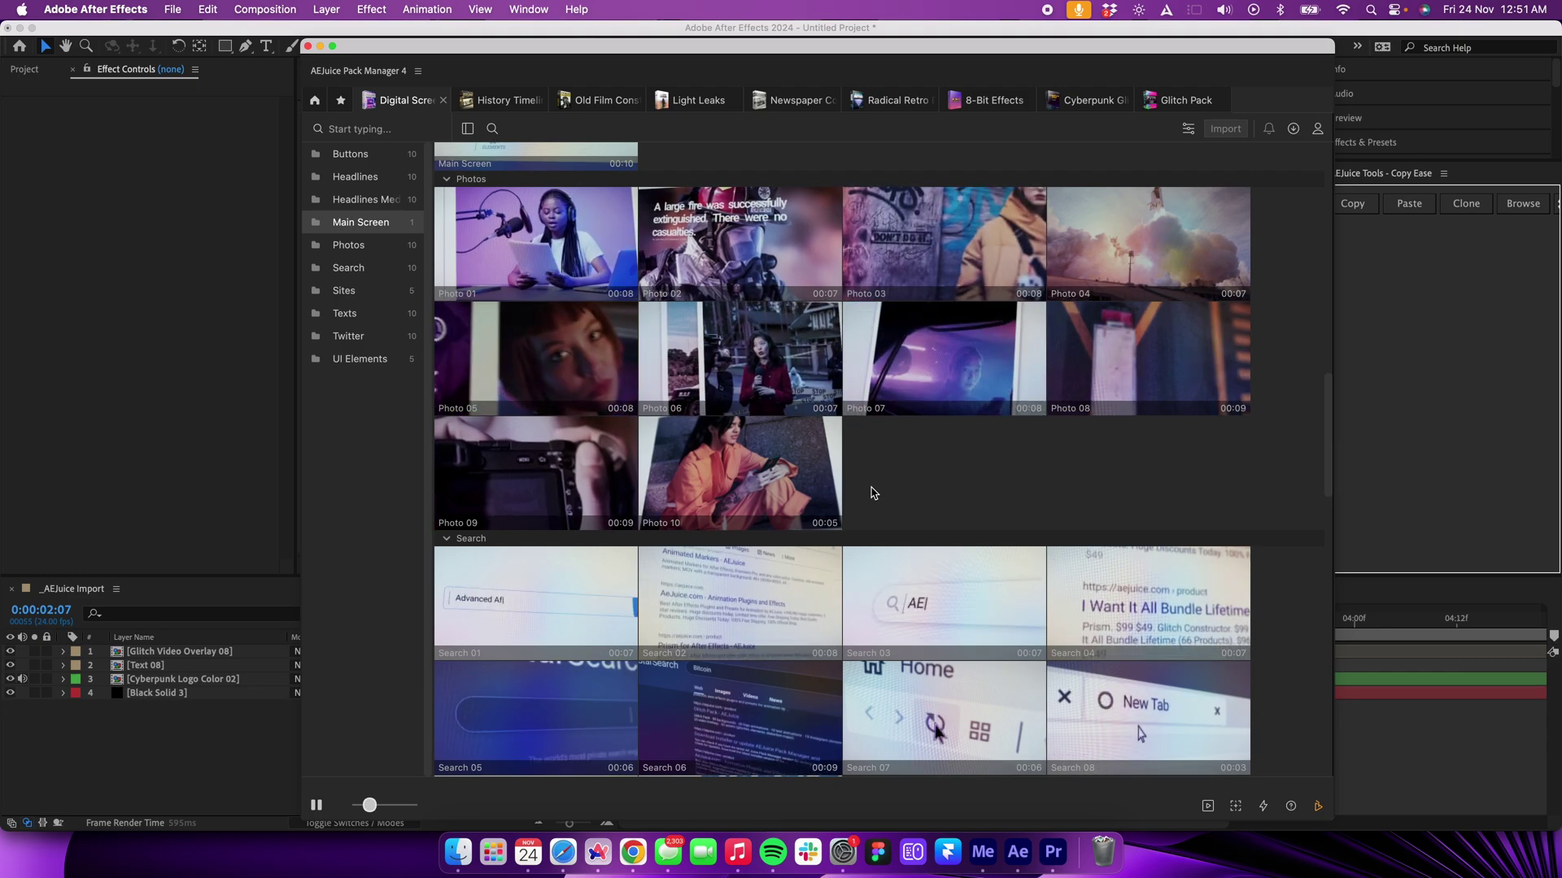
scroll(732, 326, down, 5)
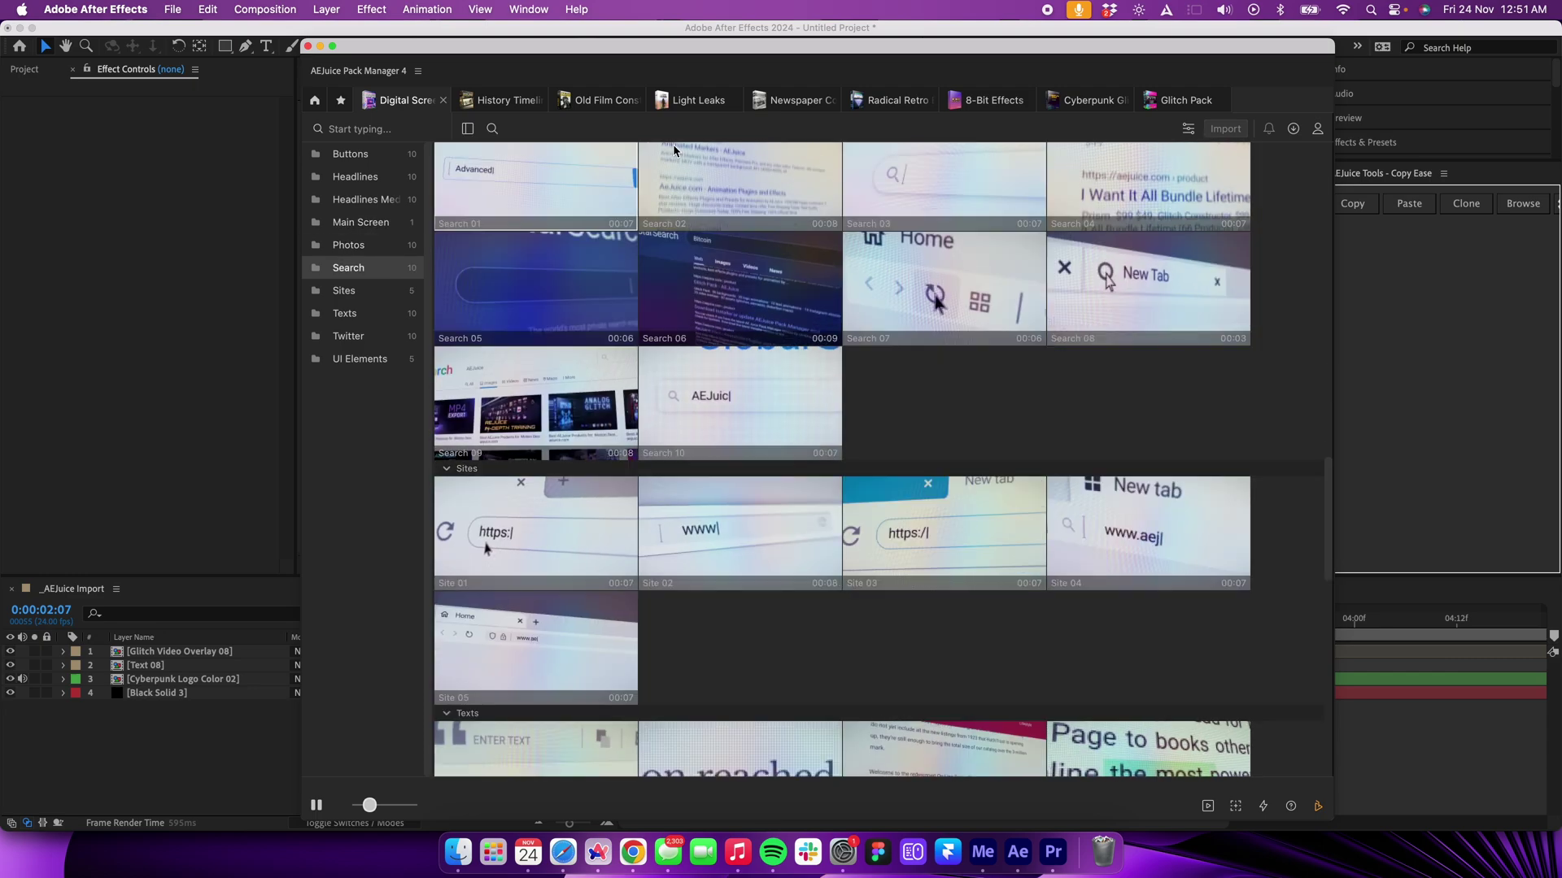
scroll(716, 626, down, 5)
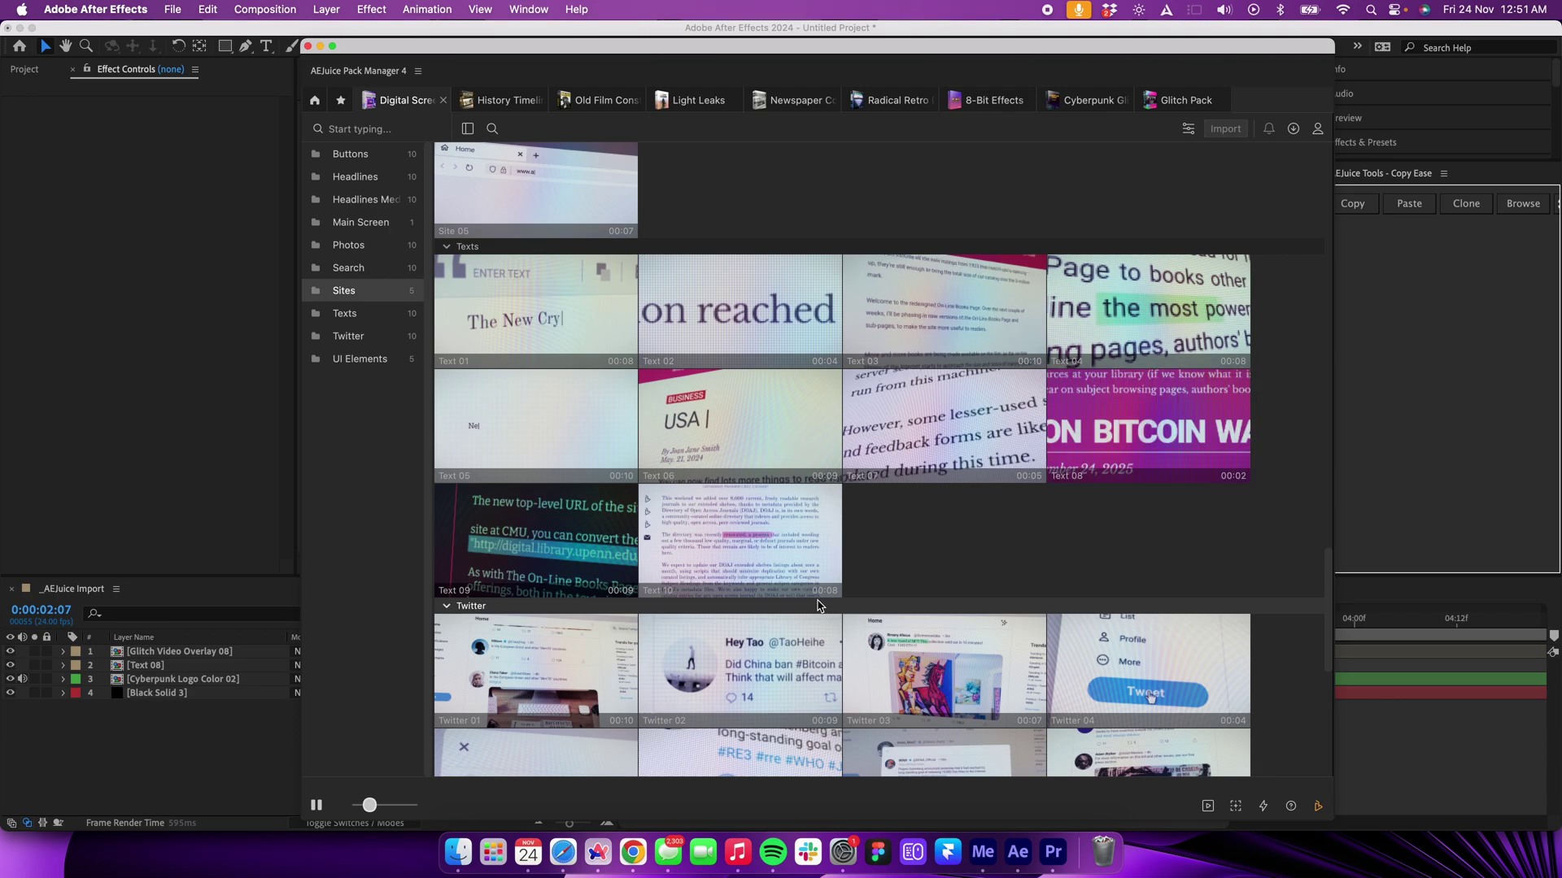
mouse_move(698, 350)
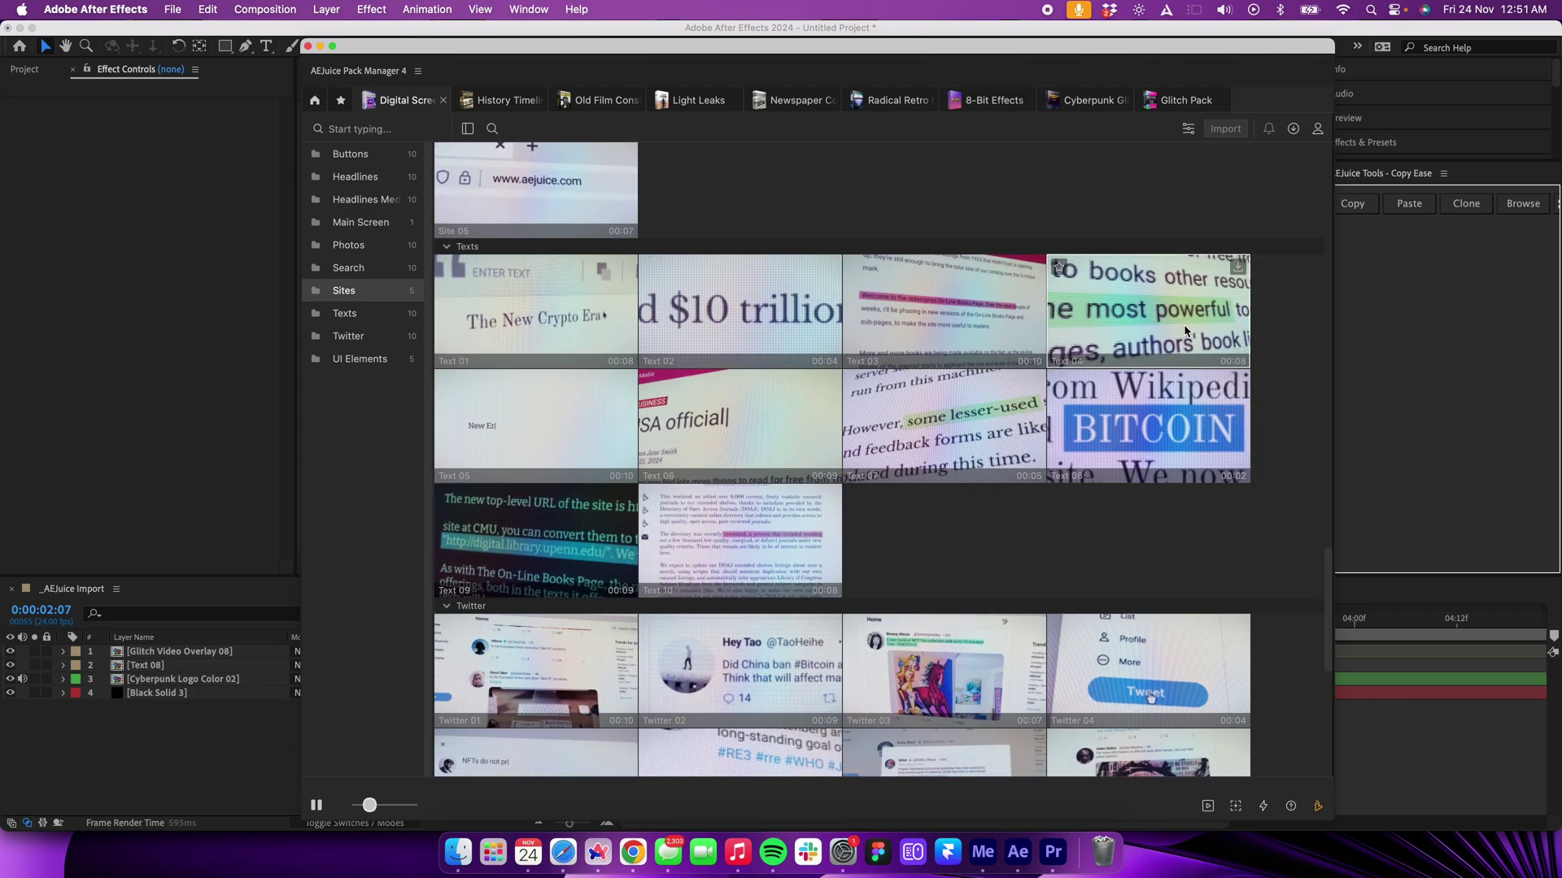
mouse_move(1166, 423)
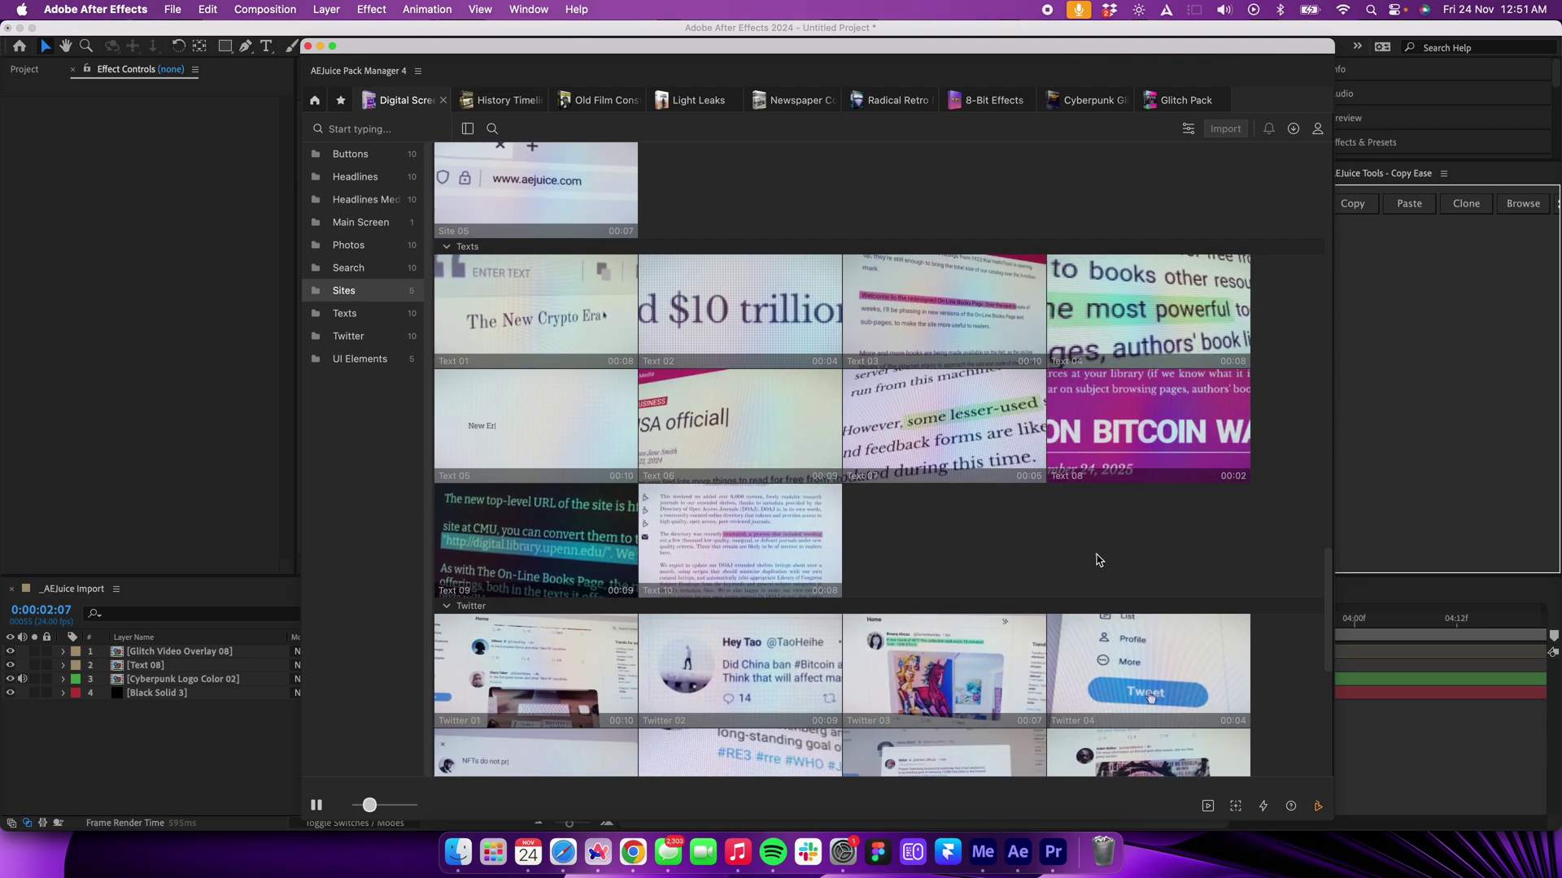
scroll(1057, 560, down, 5)
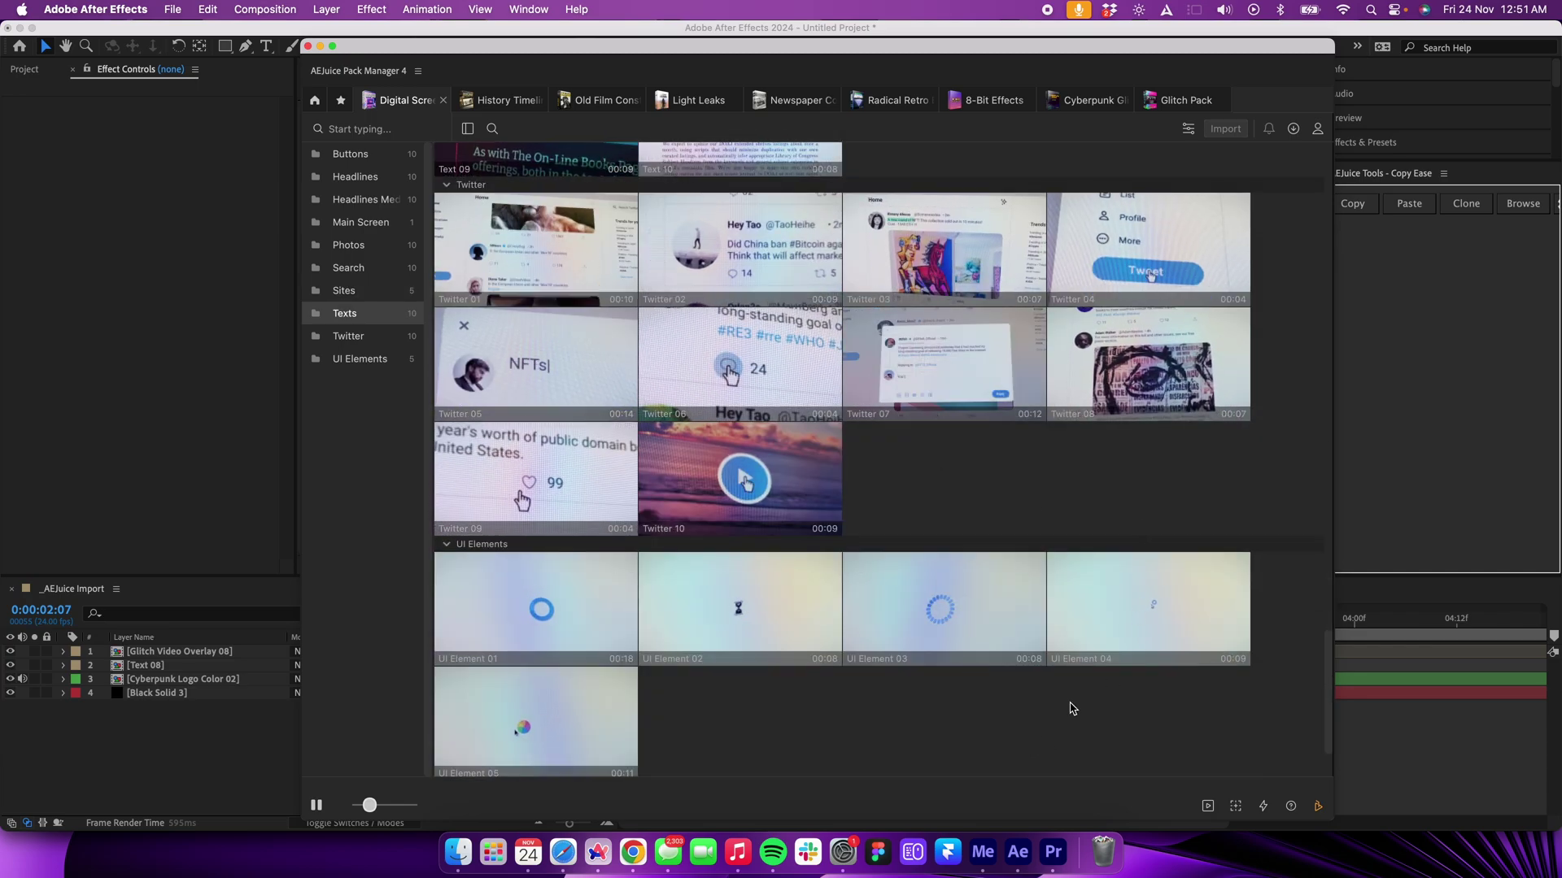
scroll(1054, 688, down, 1)
Step: Review the Digital Screen templates again, going back from UI Elements to the Buttons group
scroll(1057, 690, up, 13)
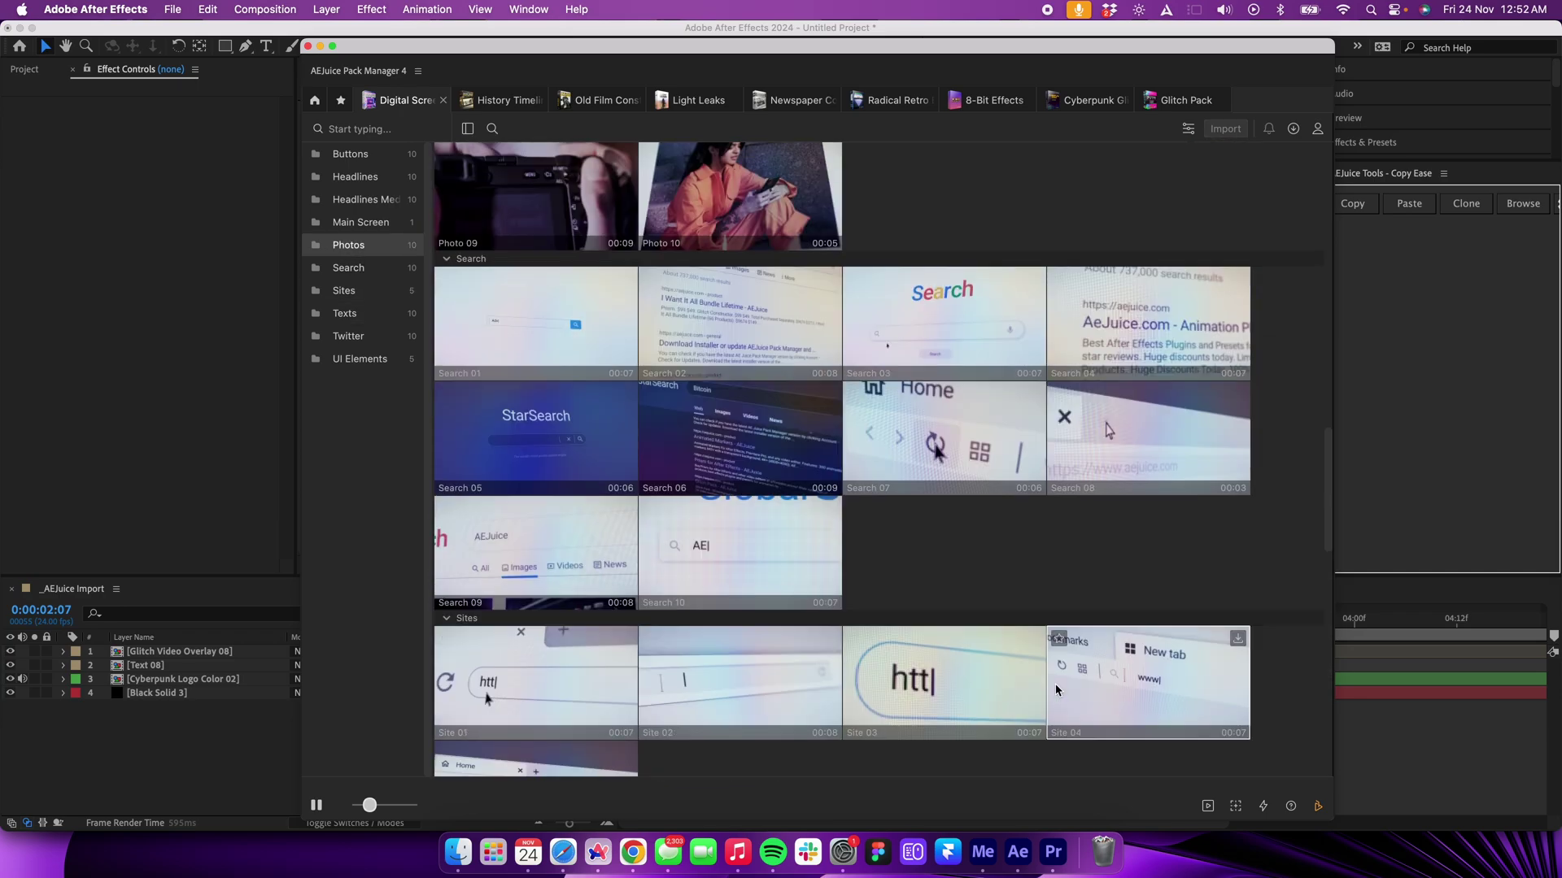
scroll(1057, 690, up, 5)
scroll(1075, 664, down, 1)
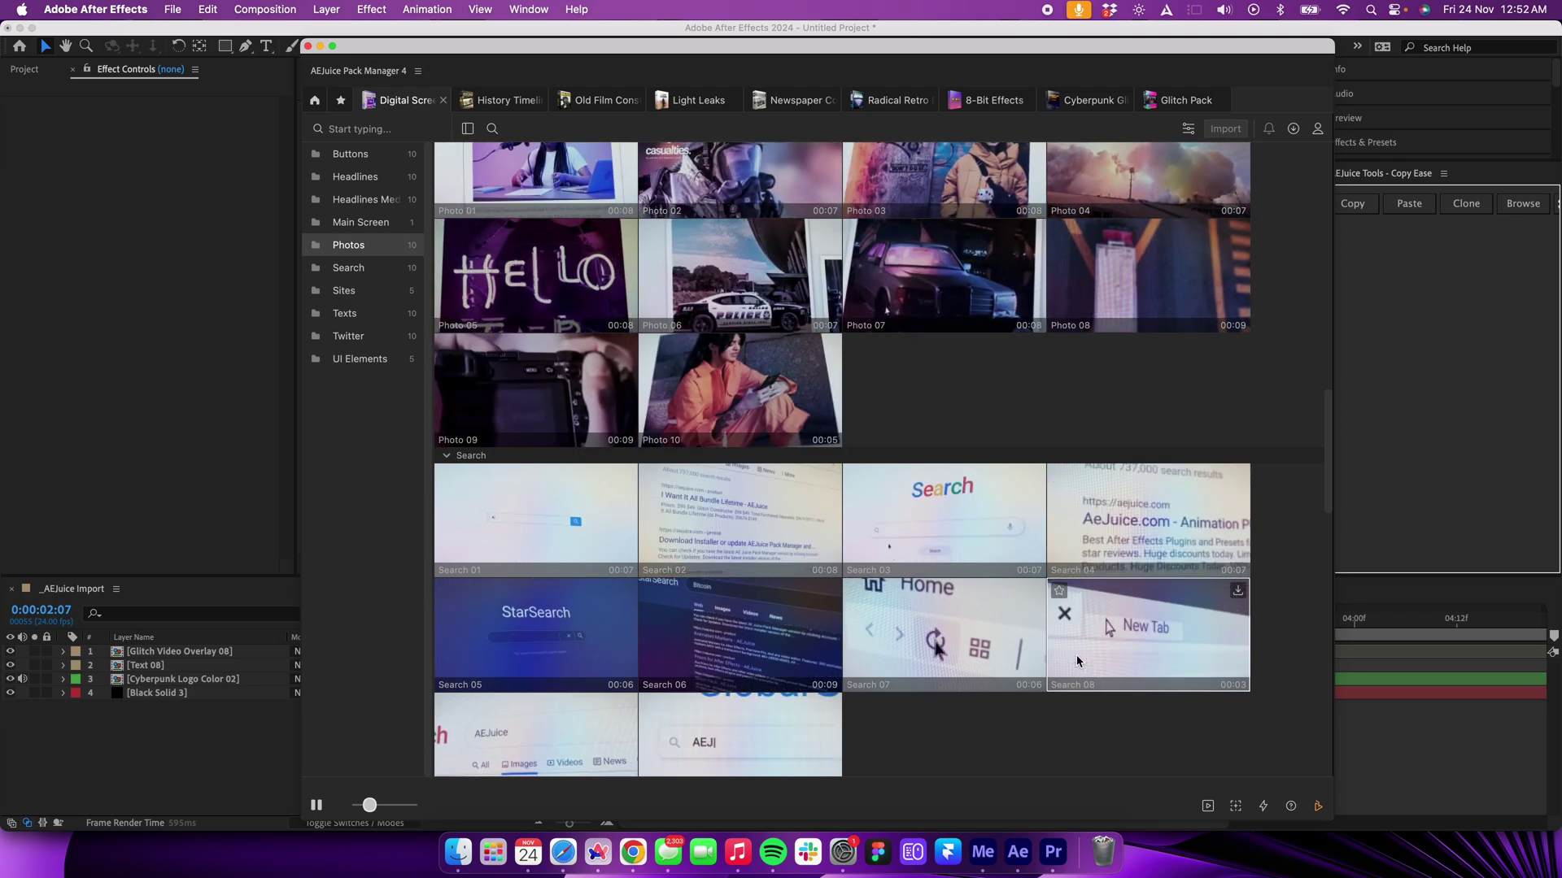
scroll(1076, 655, down, 3)
scroll(1079, 661, up, 8)
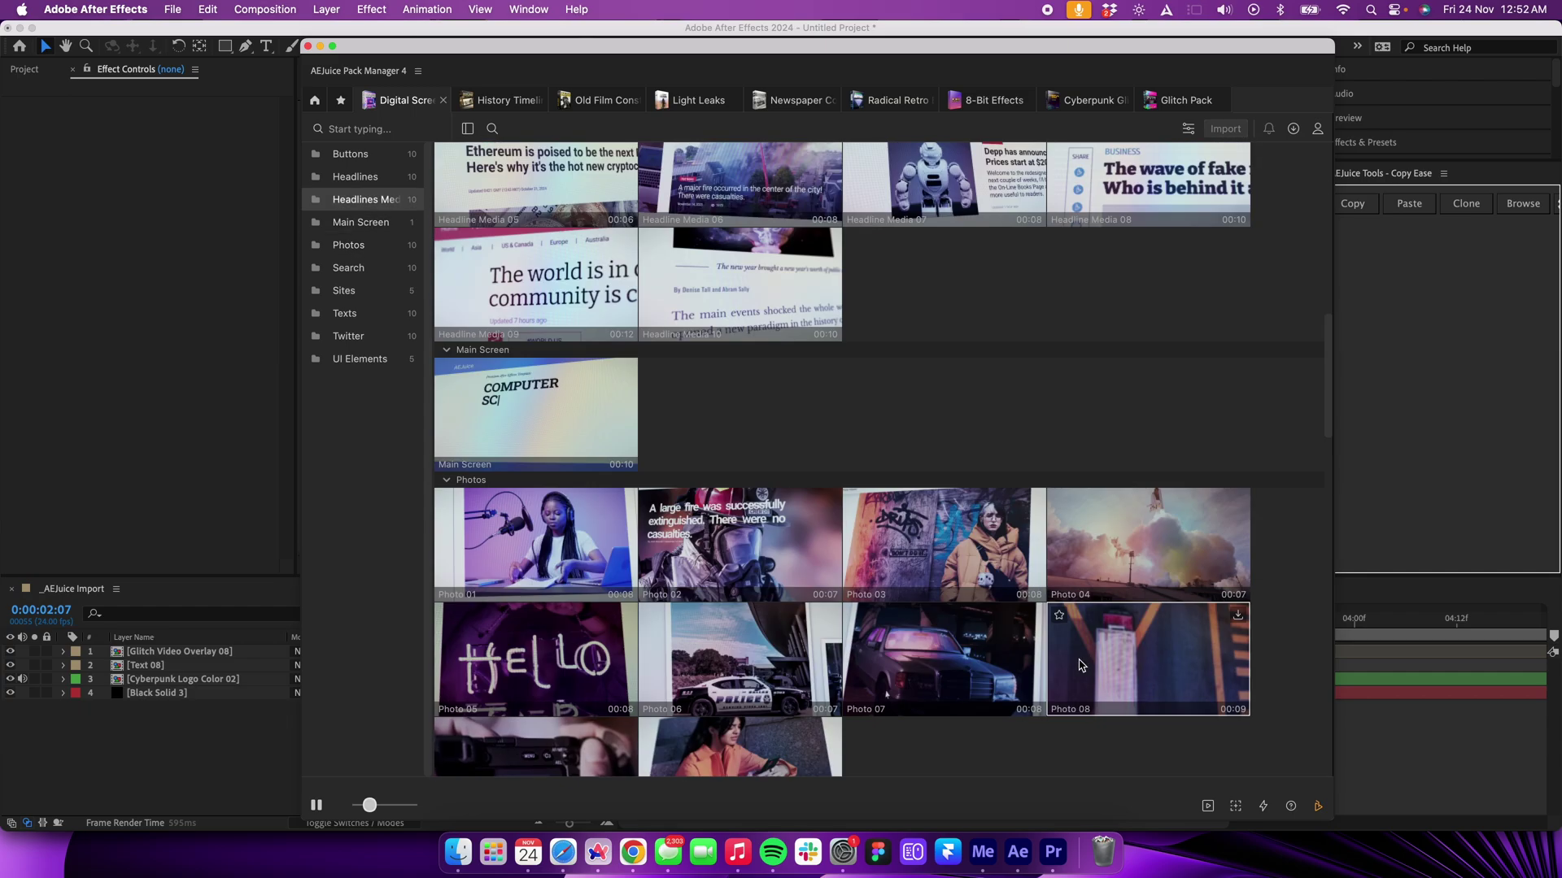
scroll(1080, 665, up, 10)
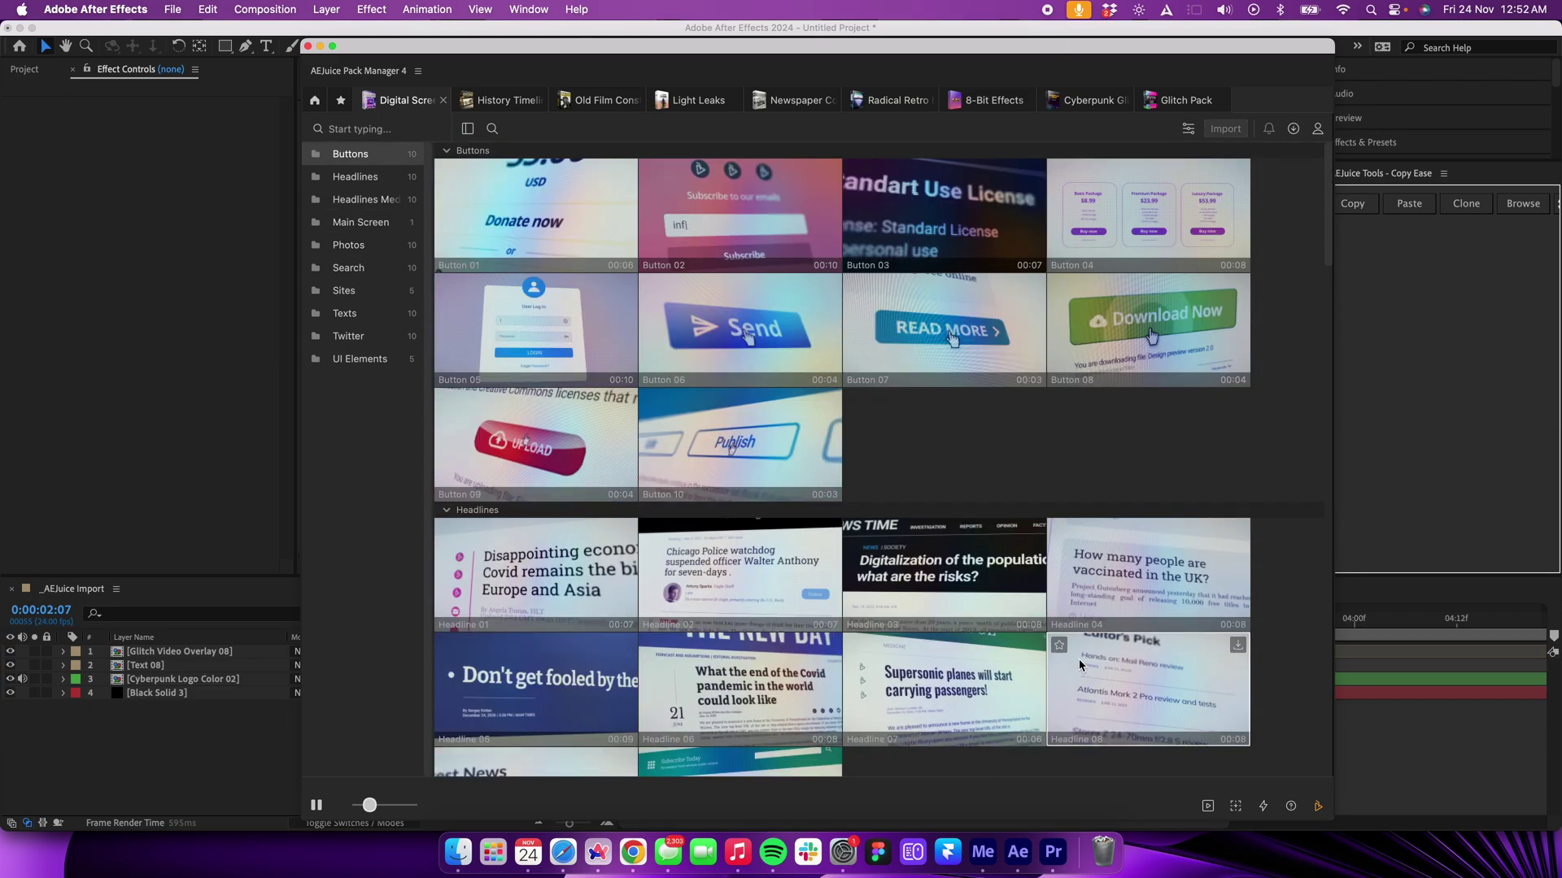
Step: Import the Text 08 "BITCOIN" template from the Texts group into the _AEJuice Import composition
scroll(1081, 665, down, 15)
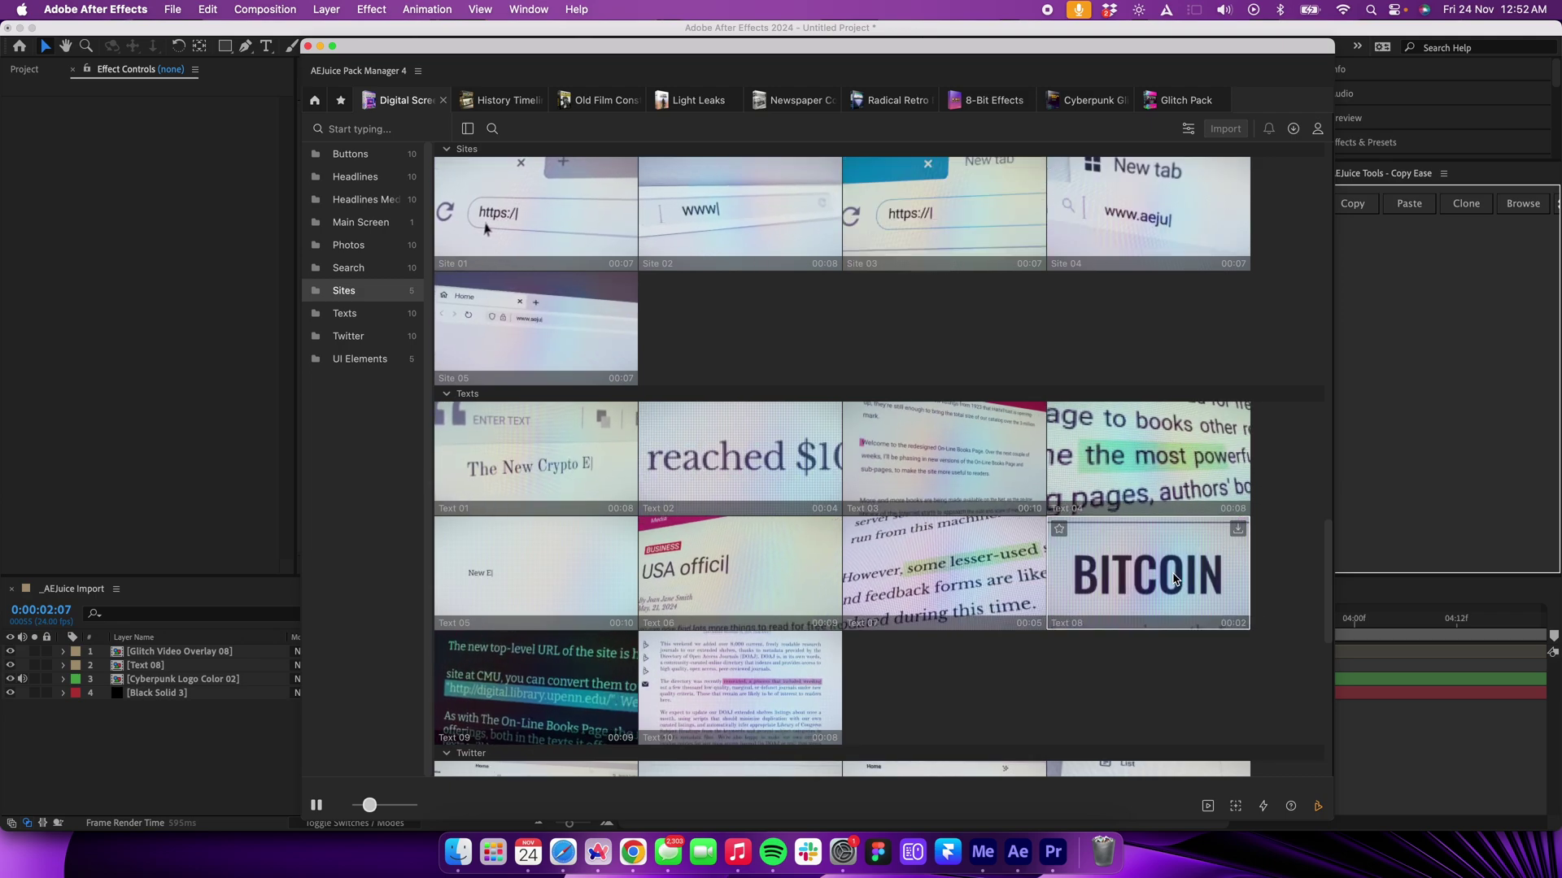
click(1174, 579)
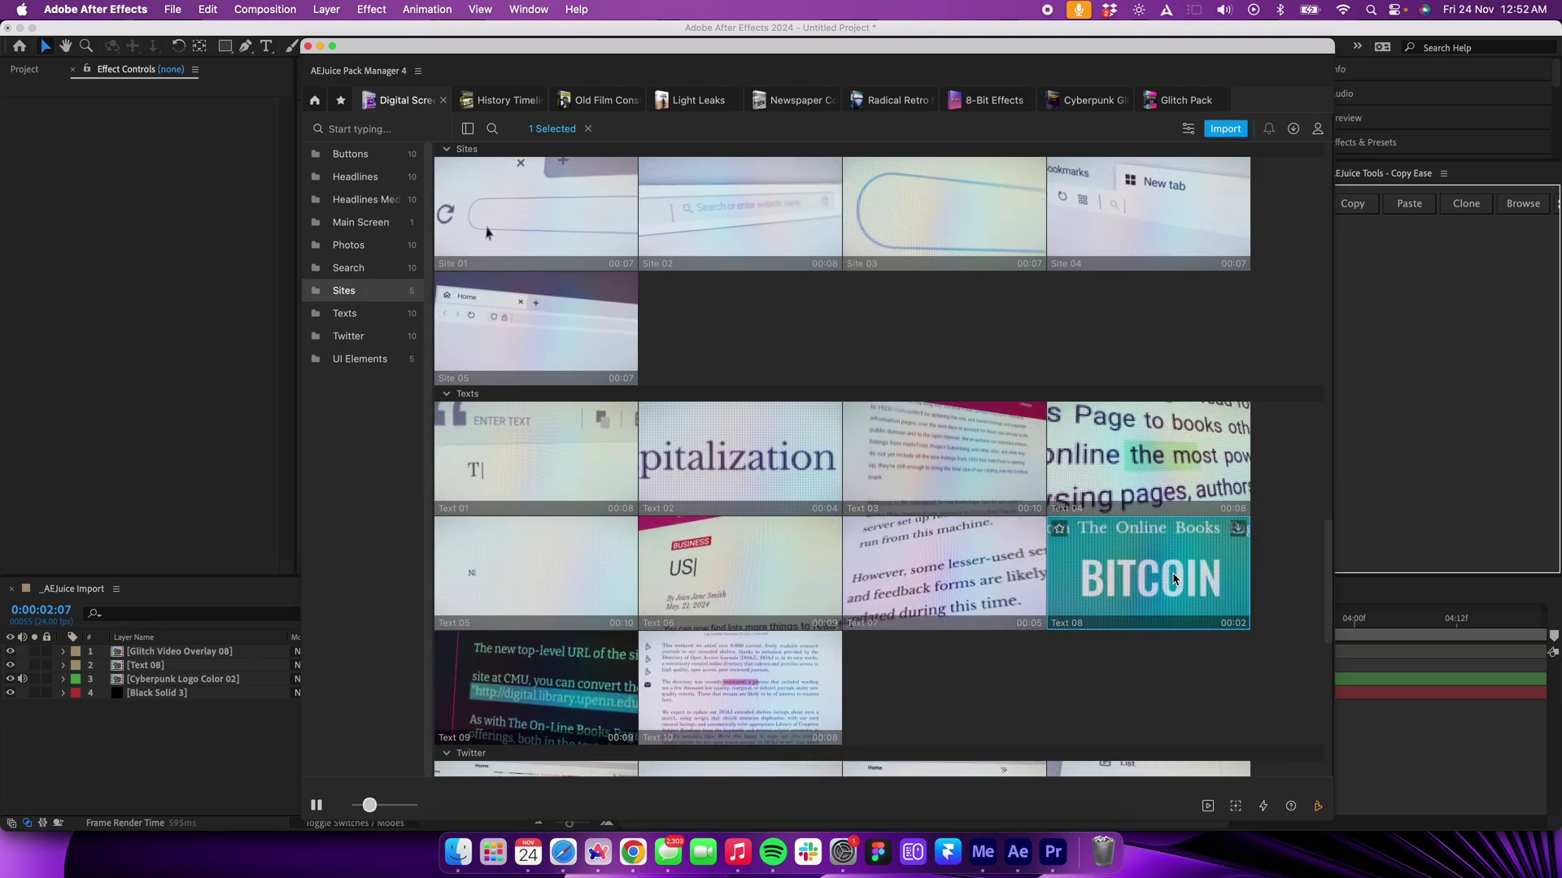
double_click(1173, 579)
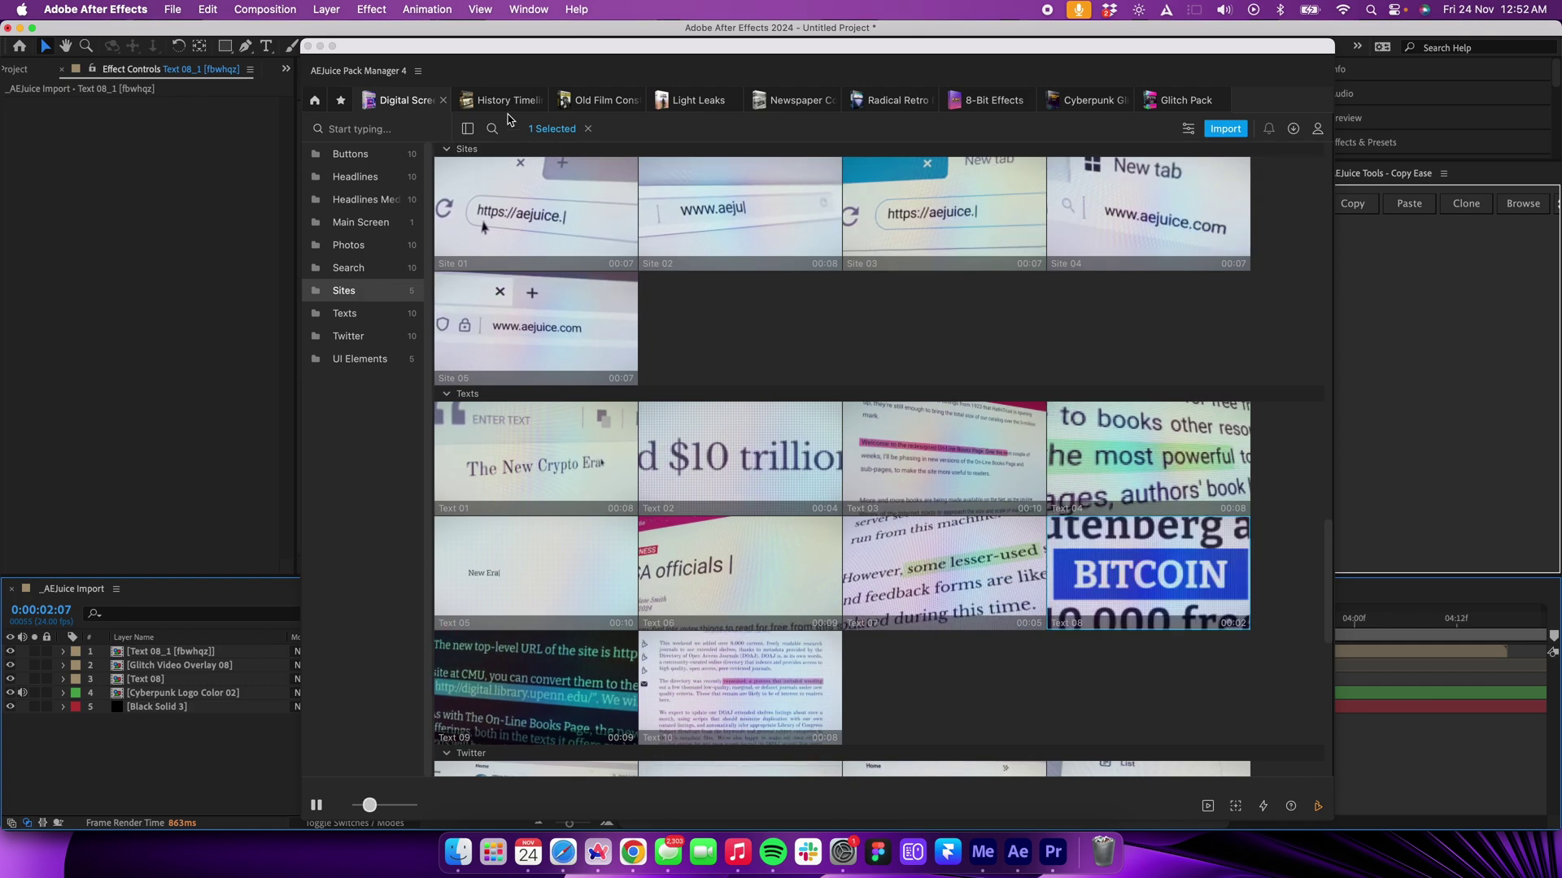
Step: Open the Light Leaks pack and preview its full range of light leak clips
click(704, 101)
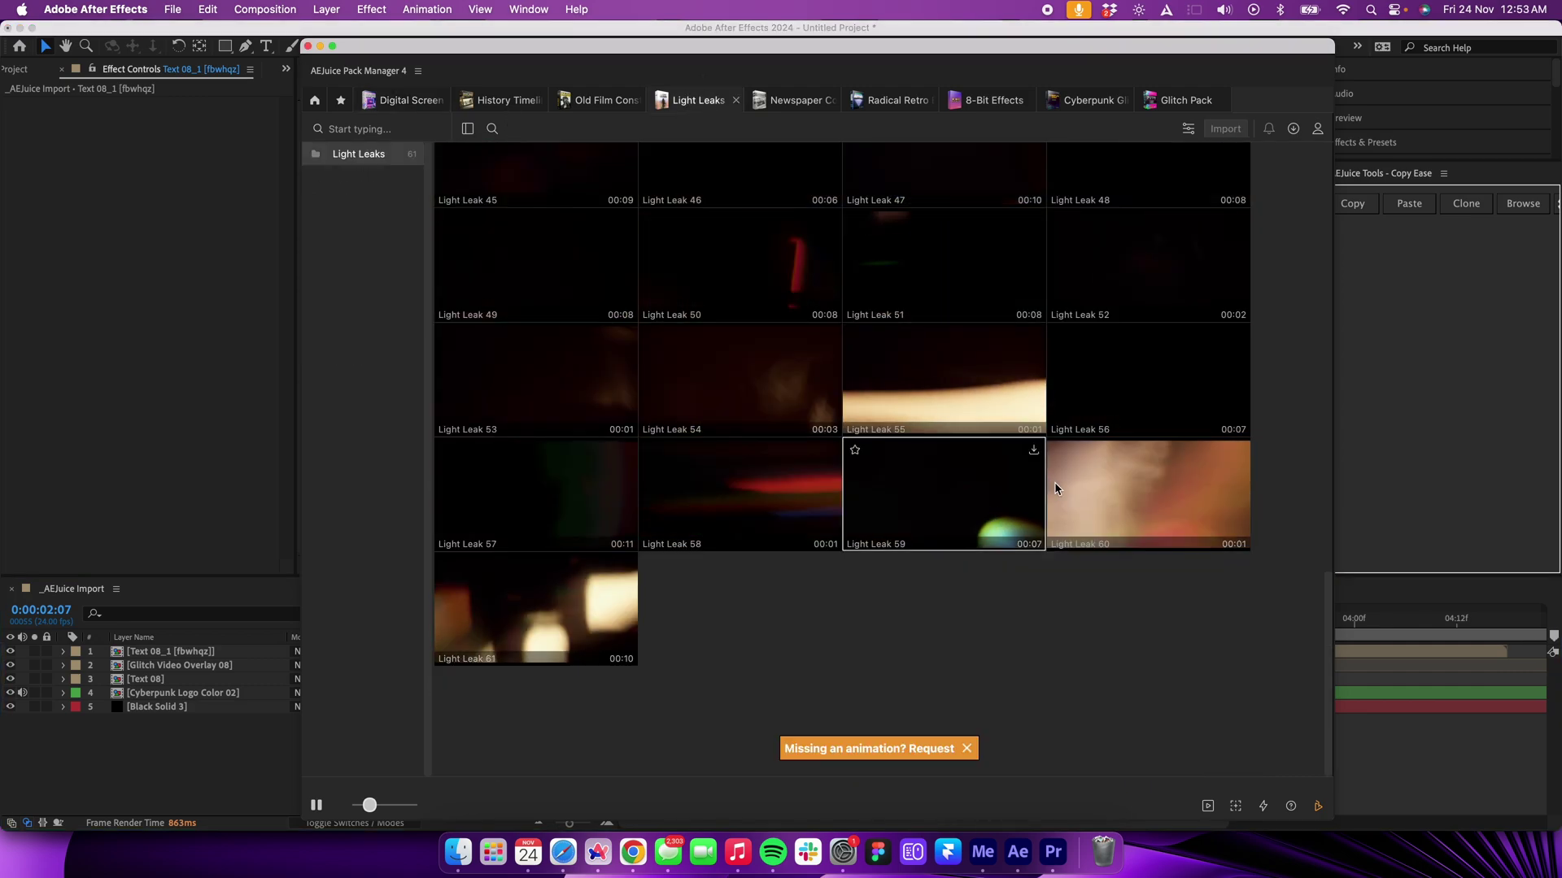
scroll(1016, 404, up, 1)
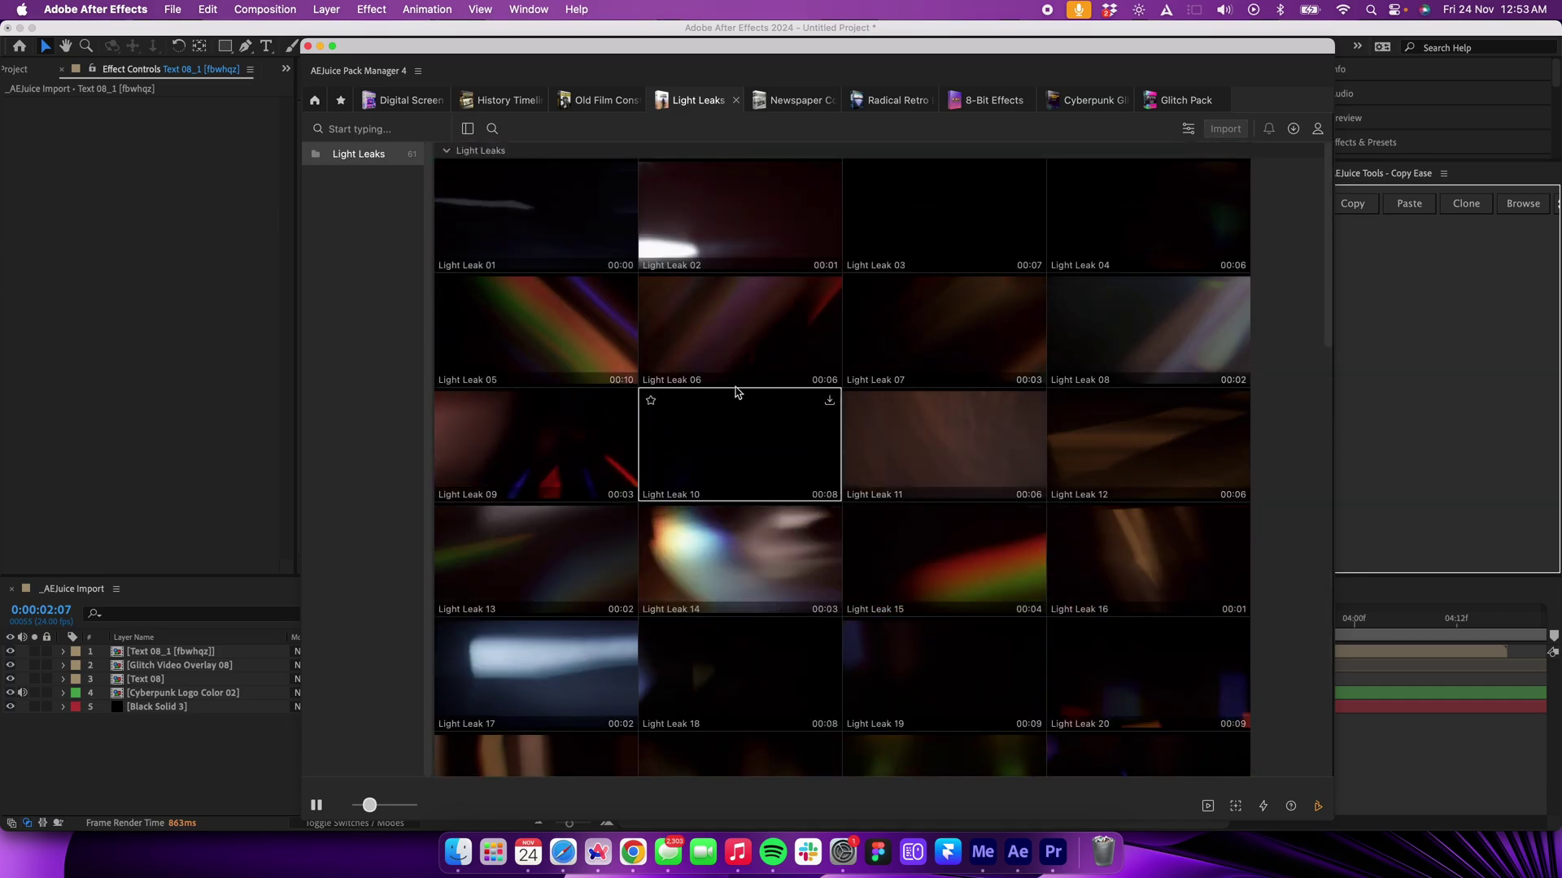
scroll(703, 518, down, 10)
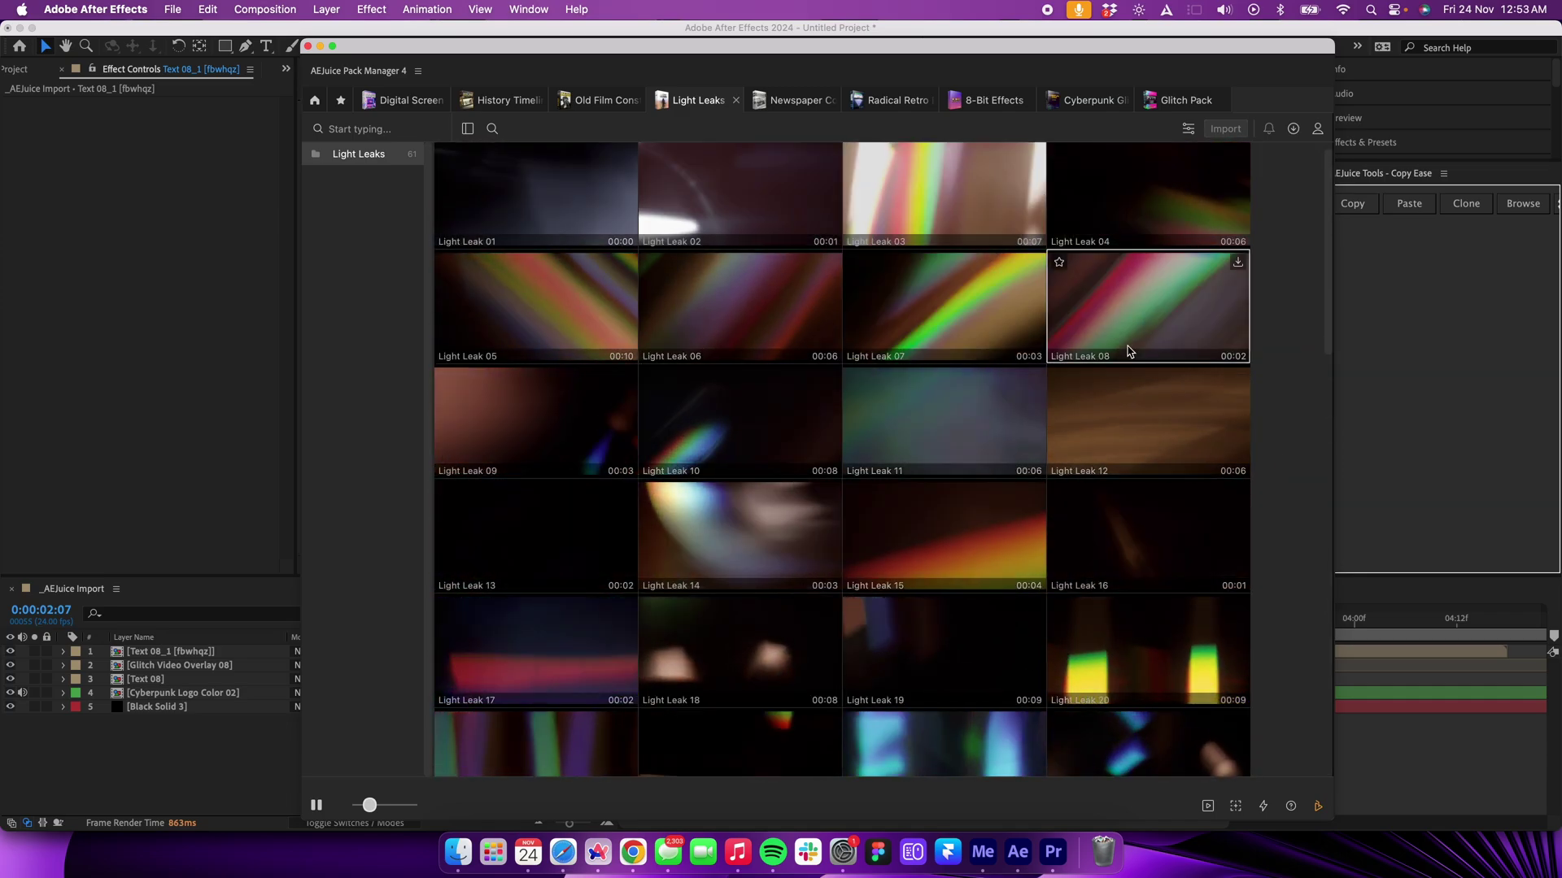
scroll(809, 314, down, 6)
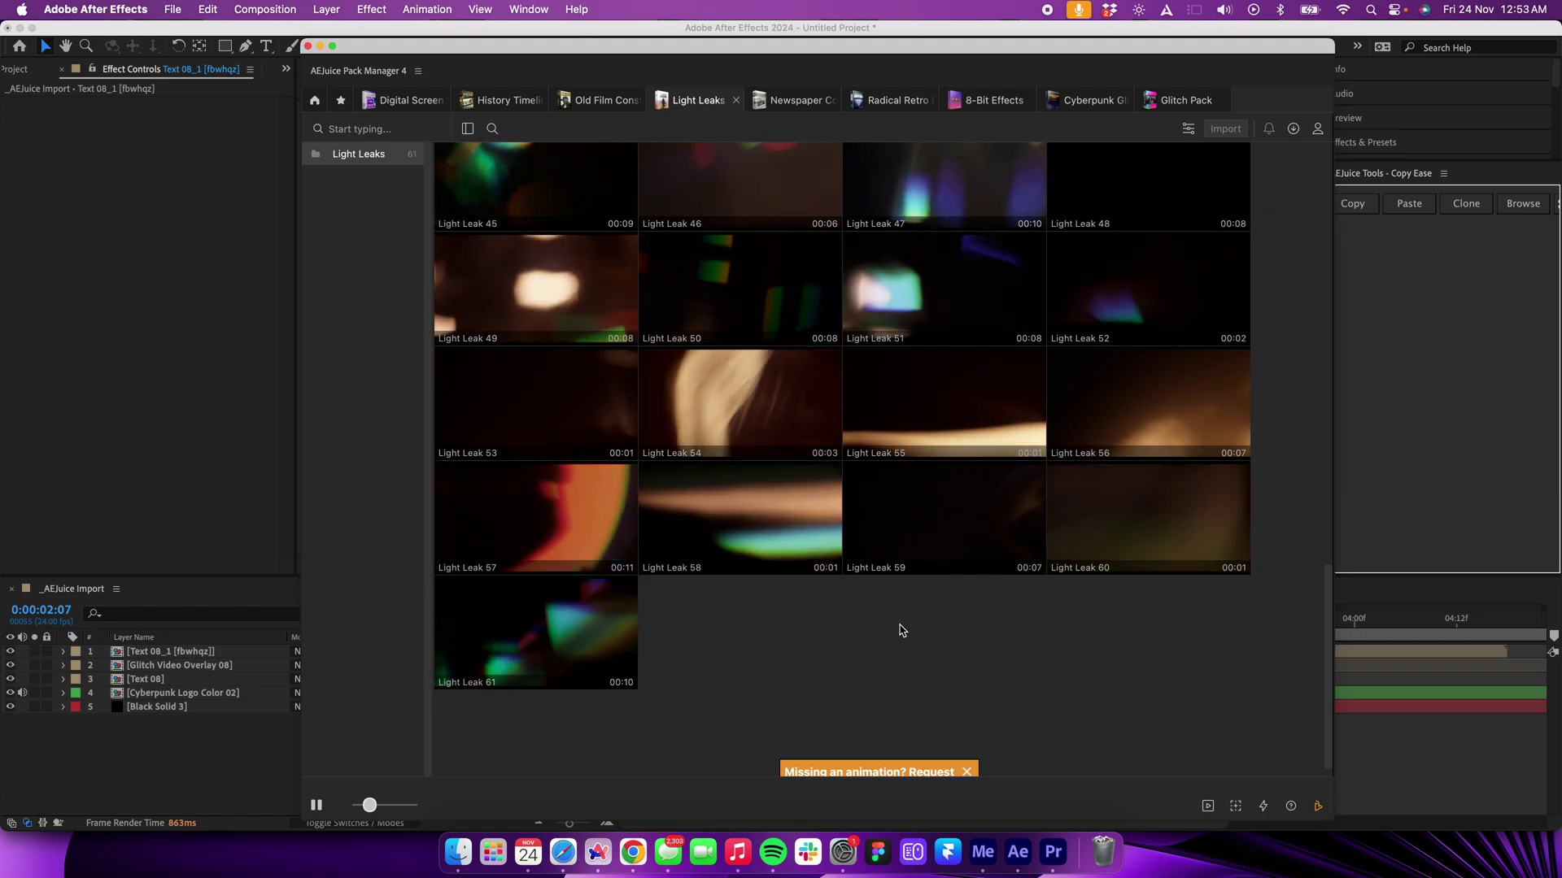
scroll(899, 630, up, 15)
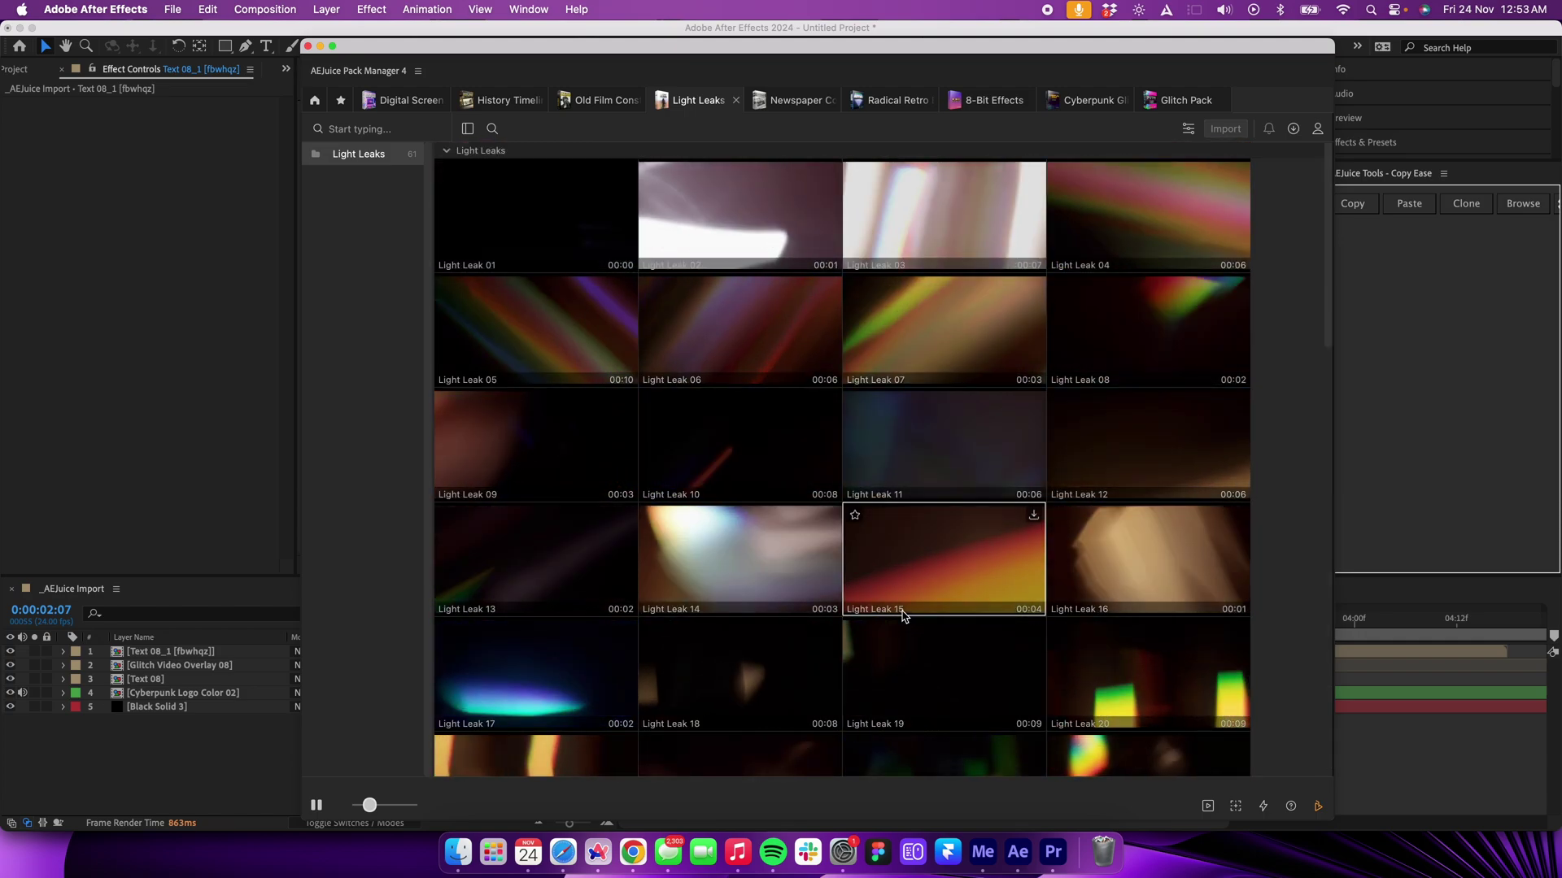
Step: Open the History Timeline Constructor pack and examine its headline, mixed scene, photo, text, transition and video templates
click(488, 101)
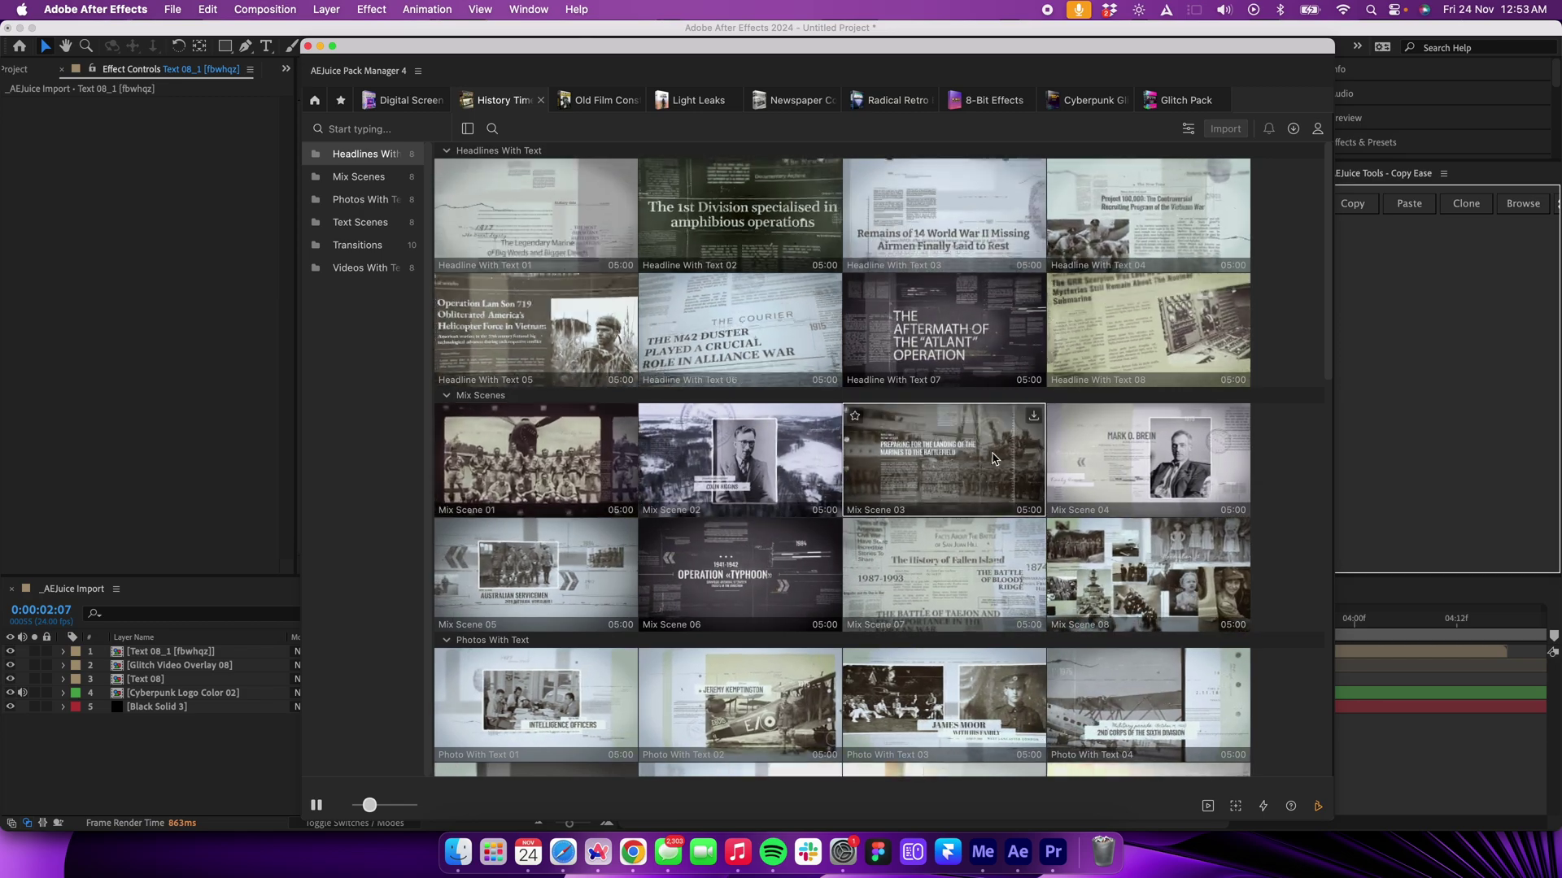
scroll(1033, 545, down, 10)
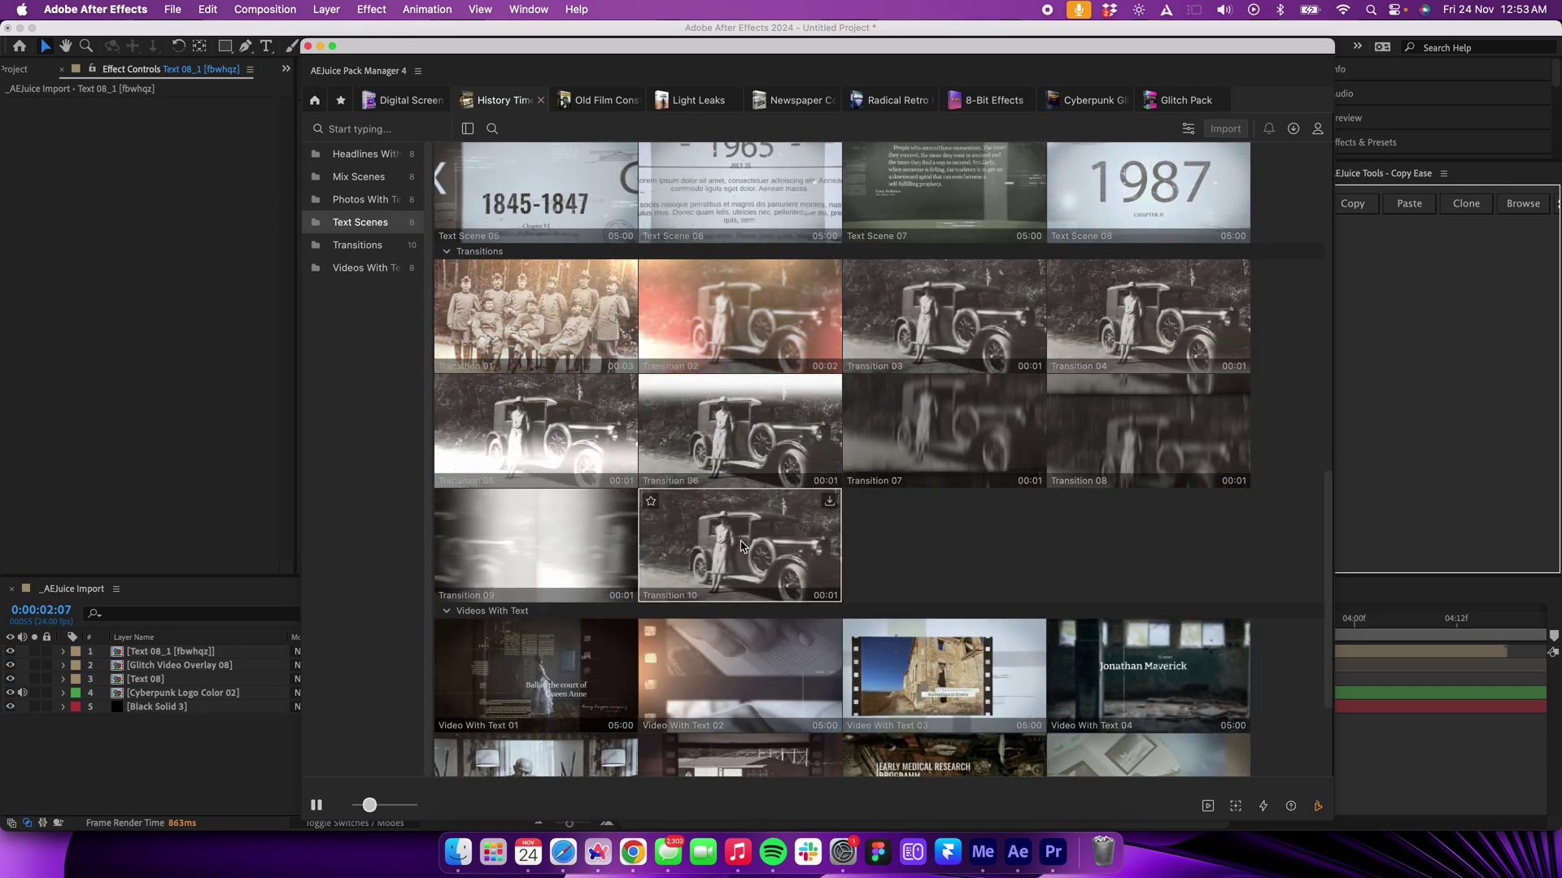
scroll(1008, 591, down, 3)
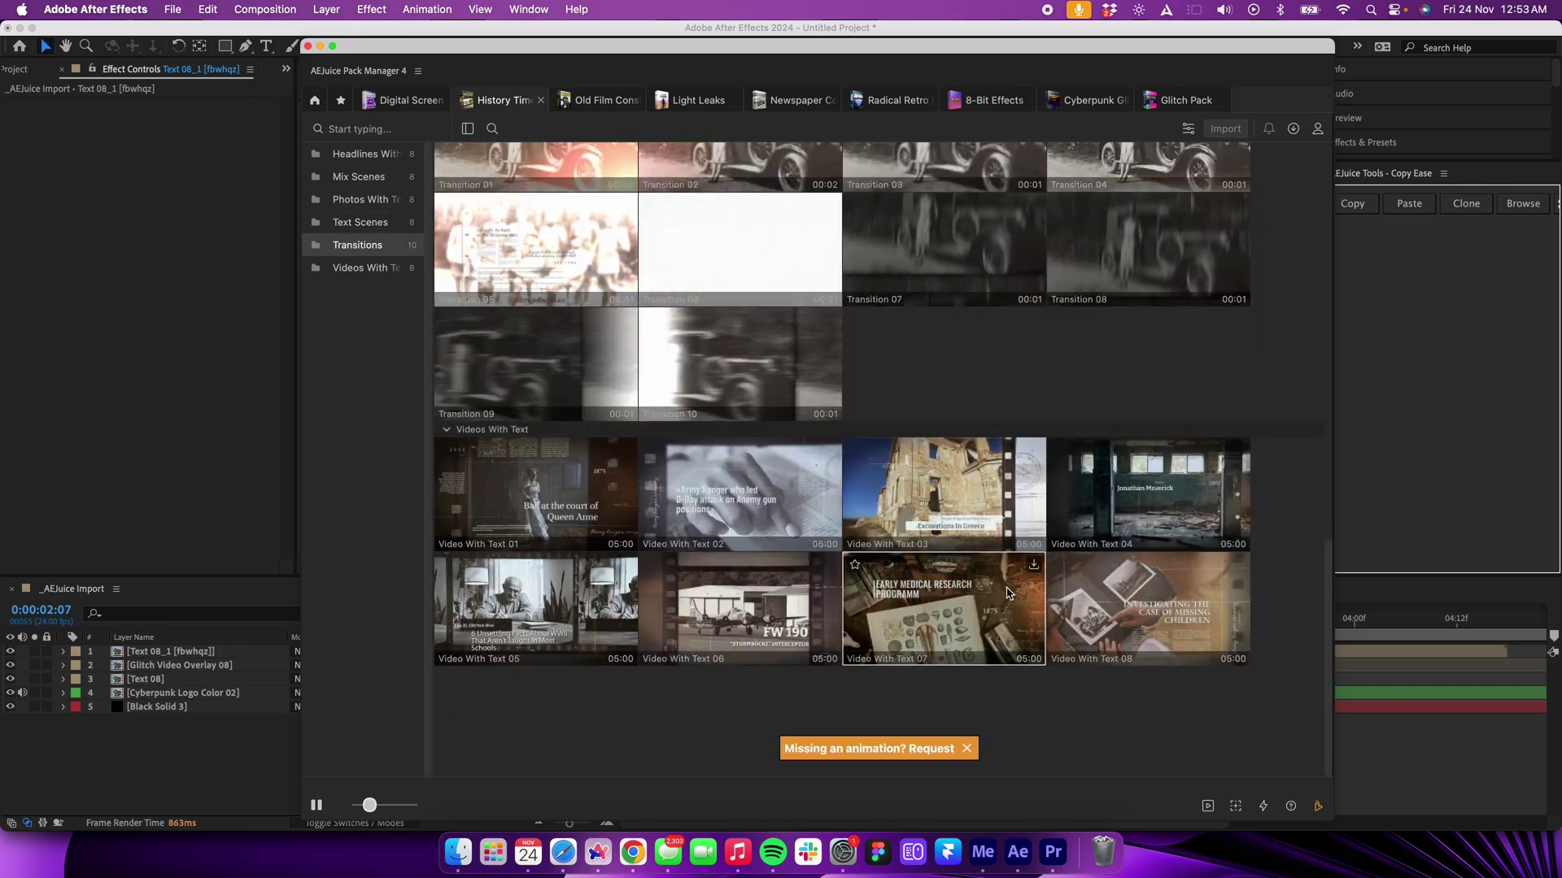
scroll(964, 663, up, 15)
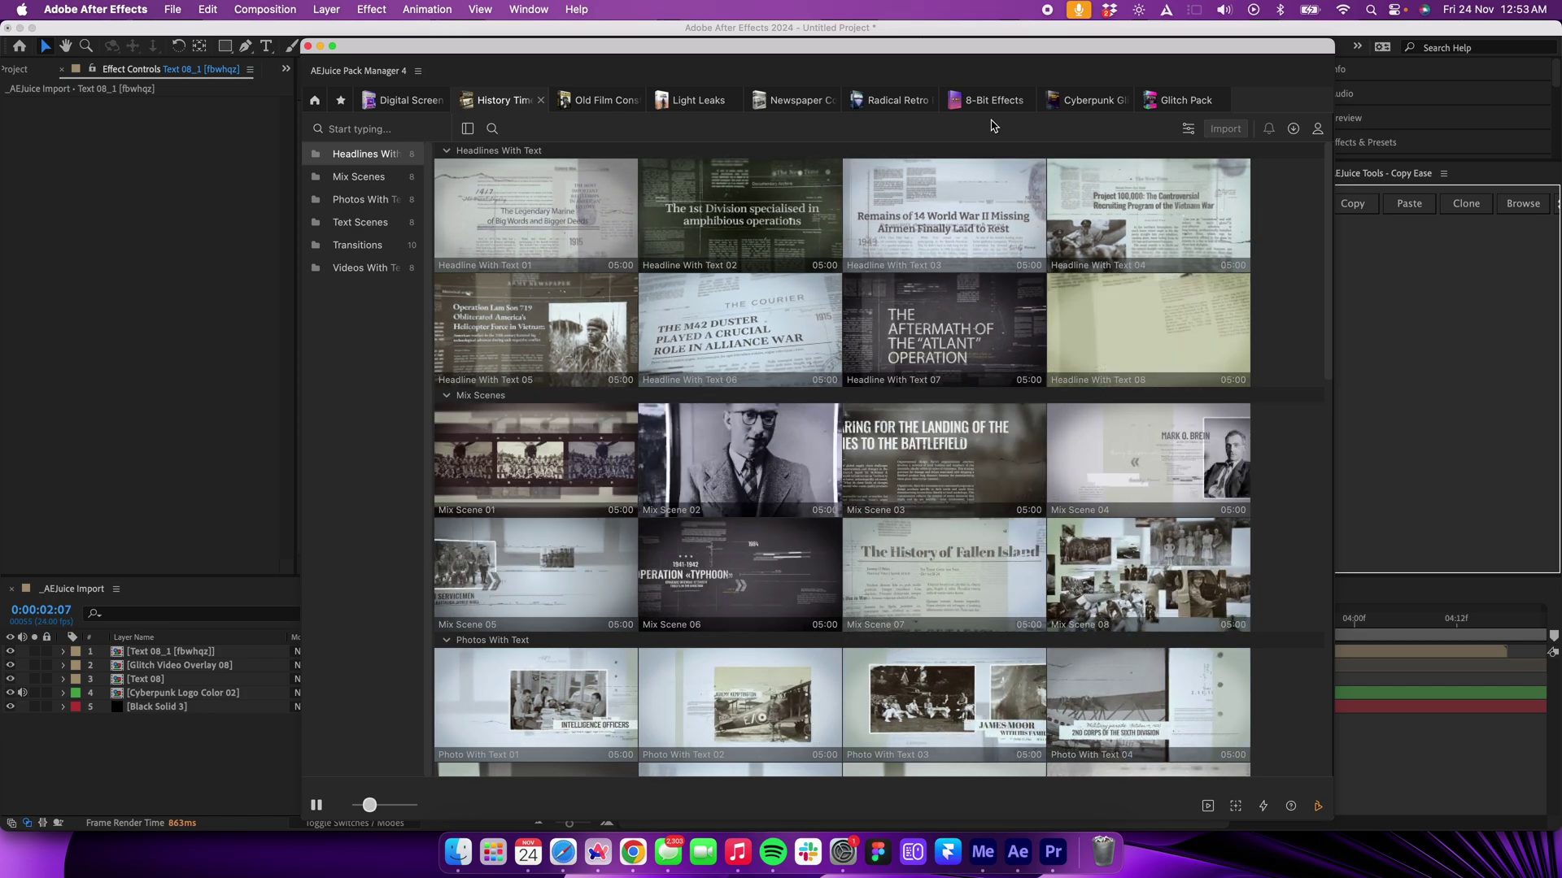
Step: Import the Cyberpunk Logo Color 02 template from the Cyberpunk pack's Logo Animation group into the _AEJuice Import composition
click(1091, 100)
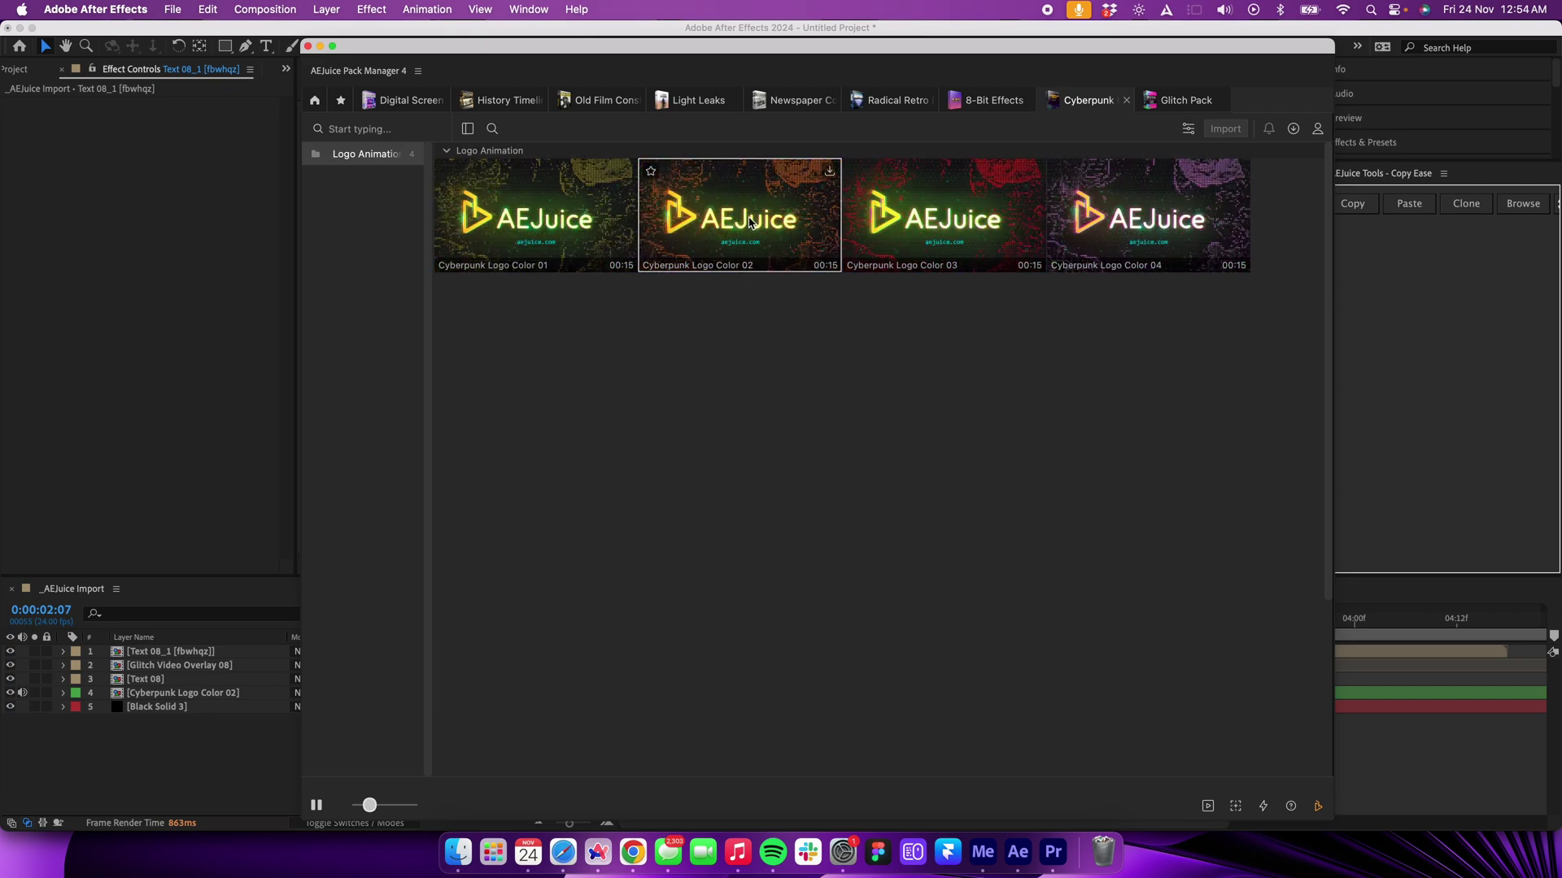
double_click(765, 237)
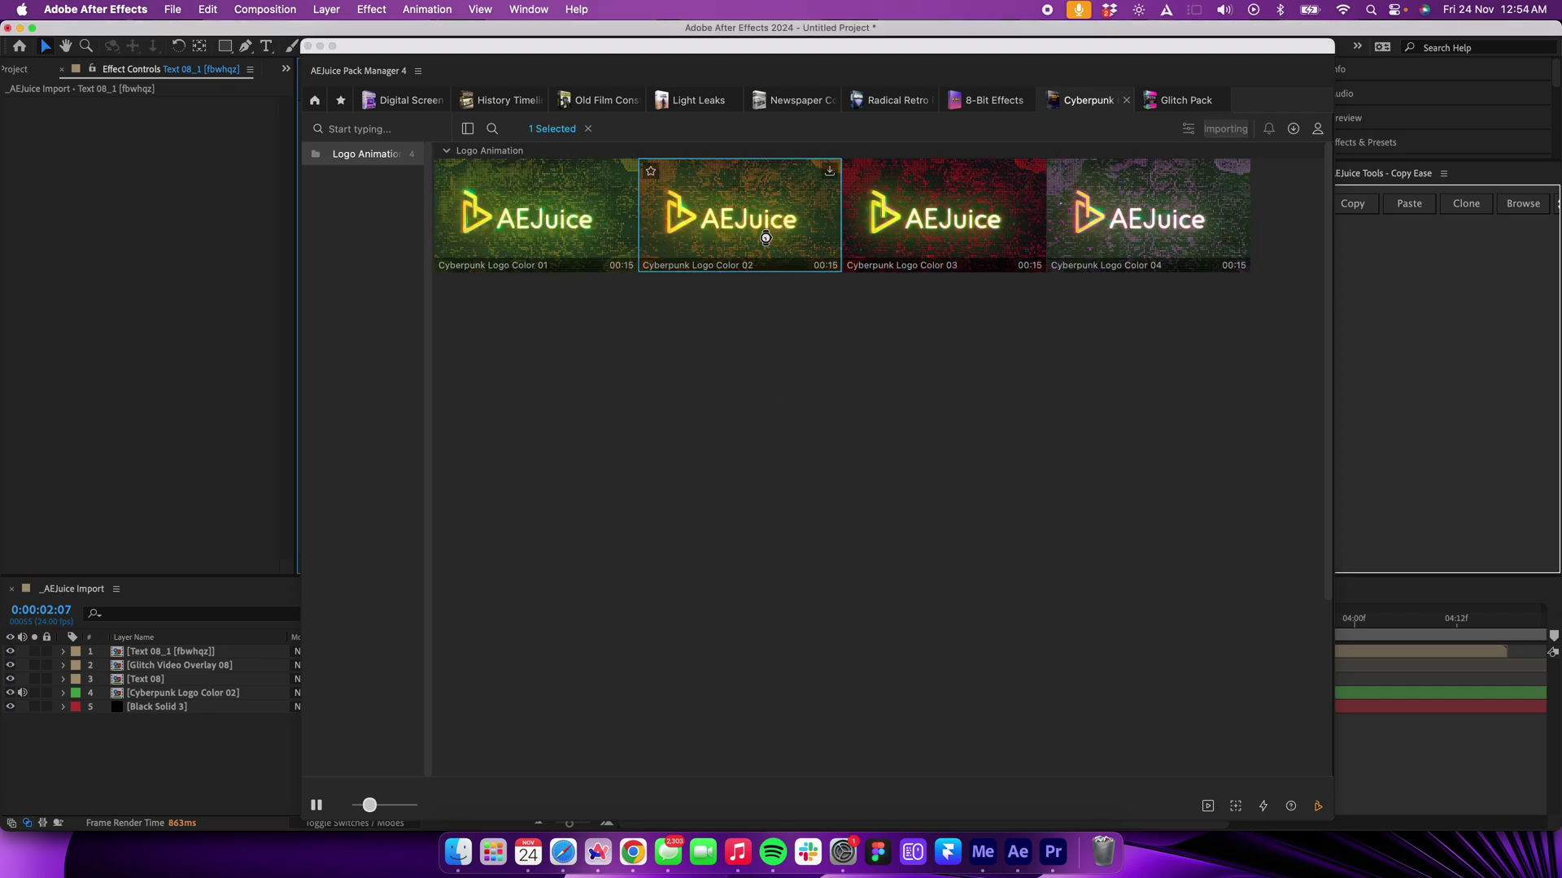
Step: Open the Glitch Pack and examine its Glitch Backgrounds and Glitch Logo templates
click(1185, 100)
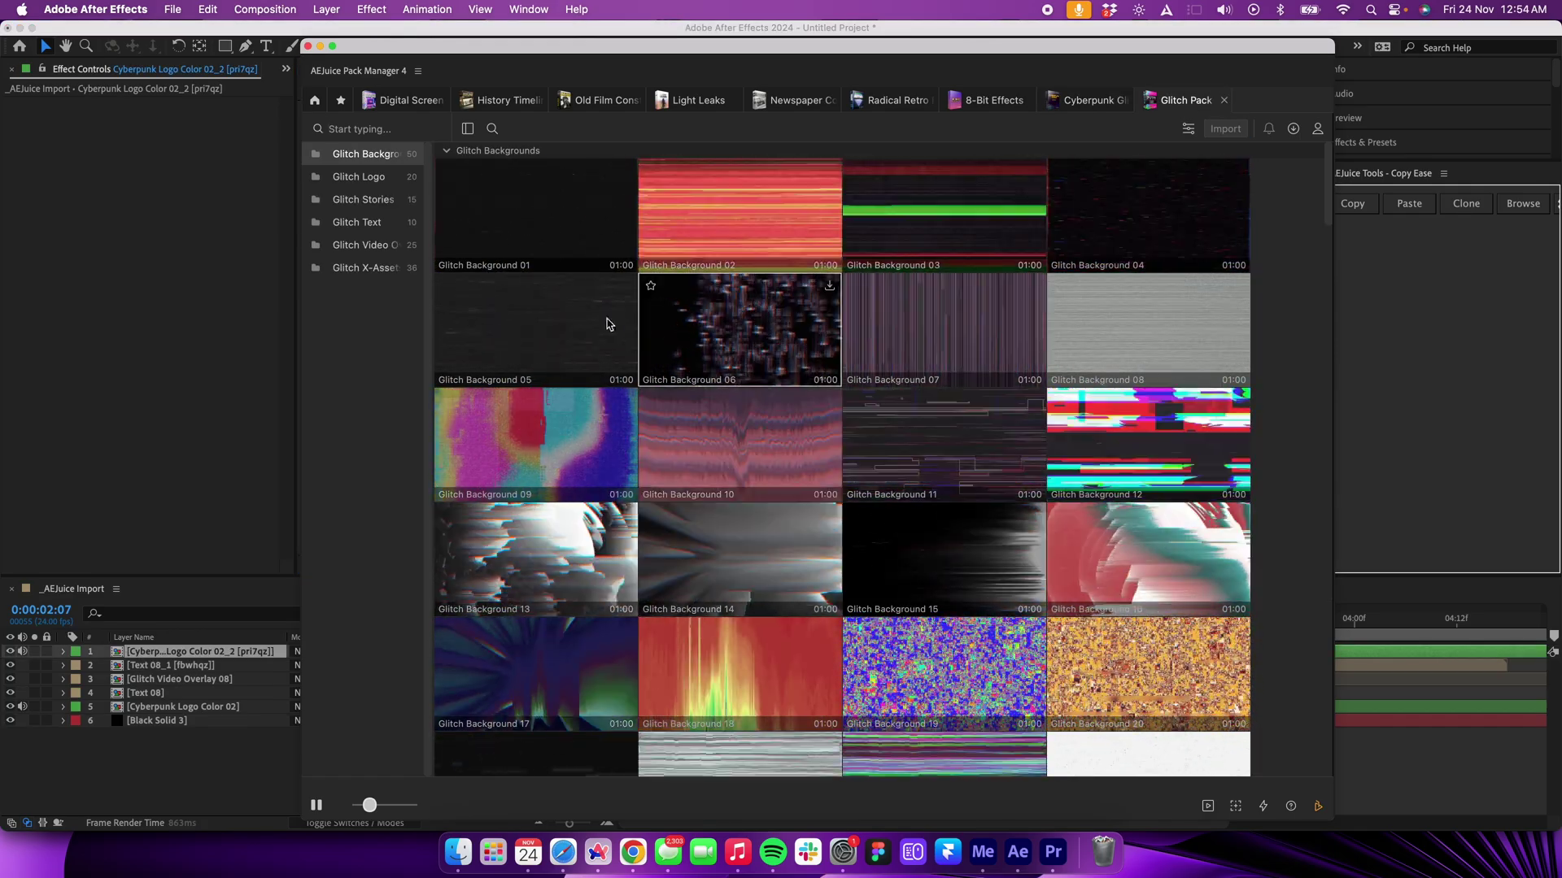
scroll(1078, 446, down, 1)
scroll(1079, 446, down, 10)
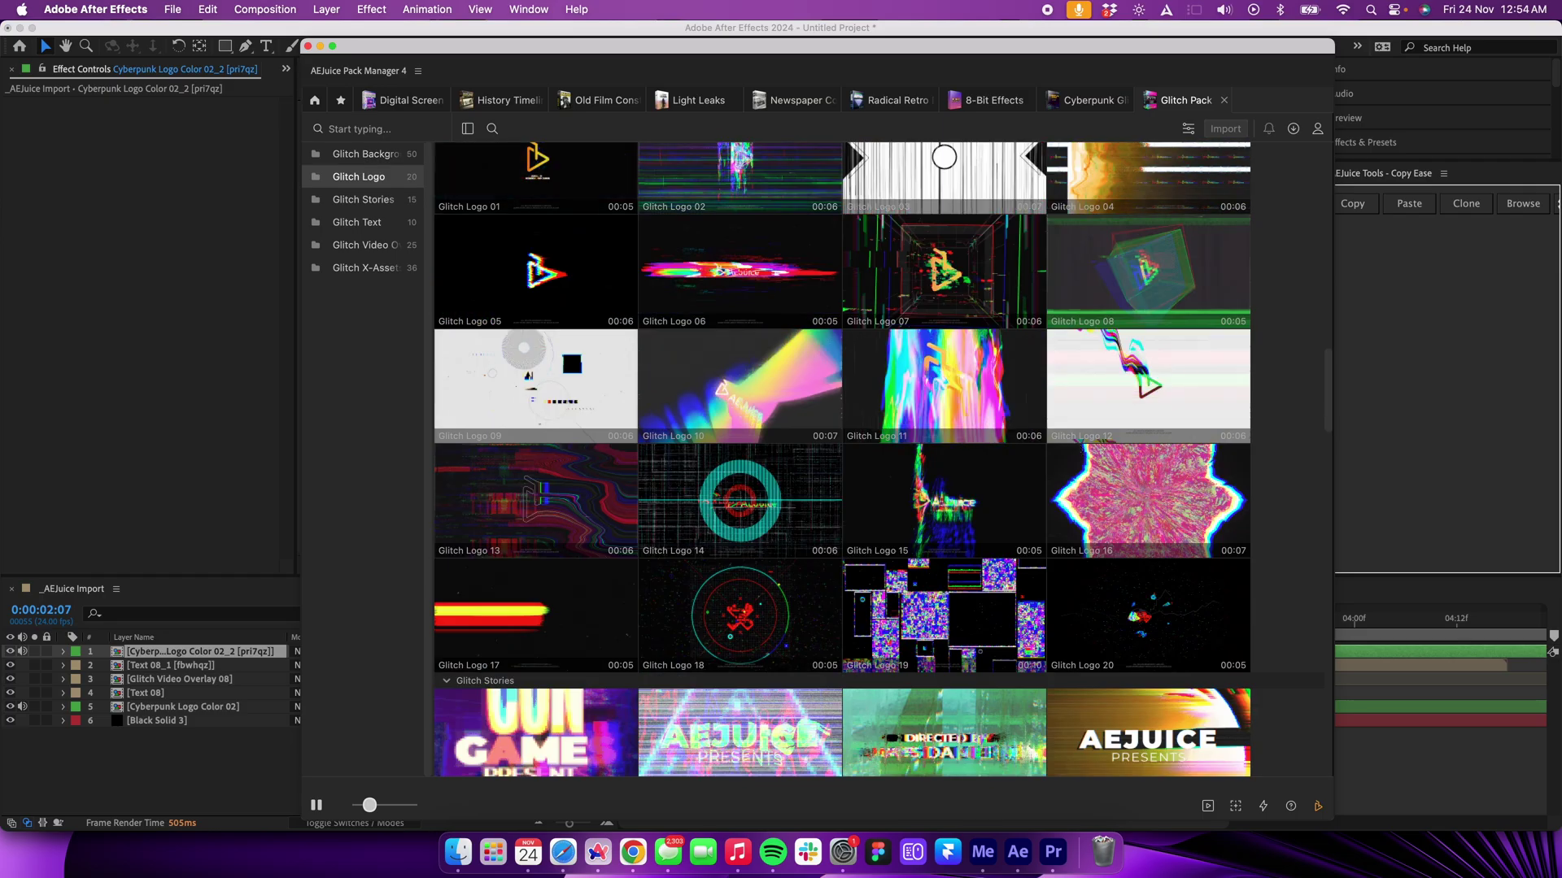
scroll(1182, 507, up, 2)
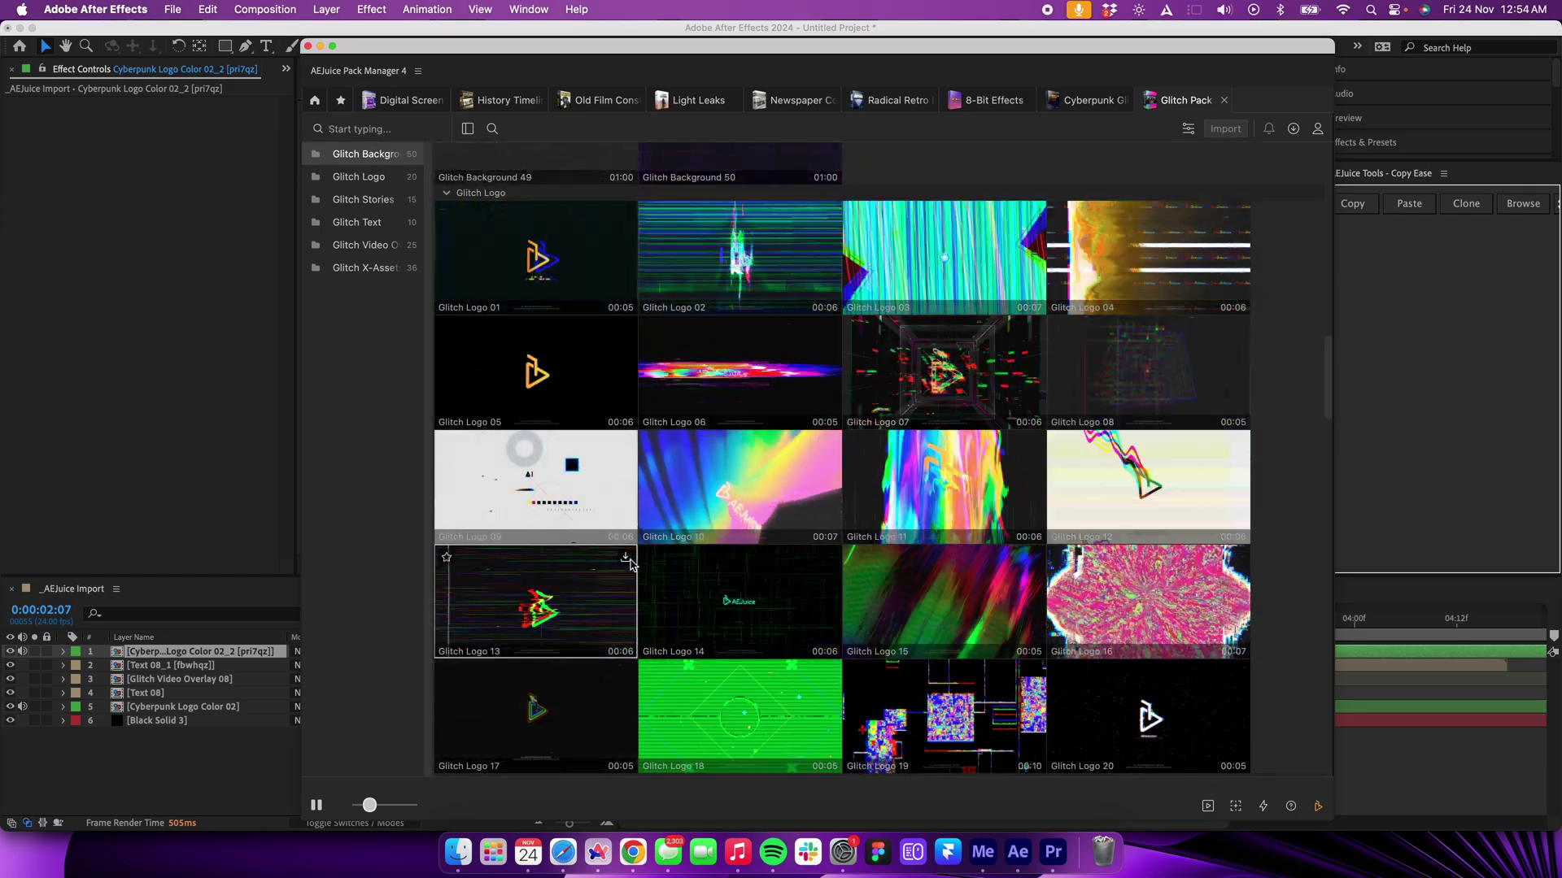
scroll(738, 533, down, 4)
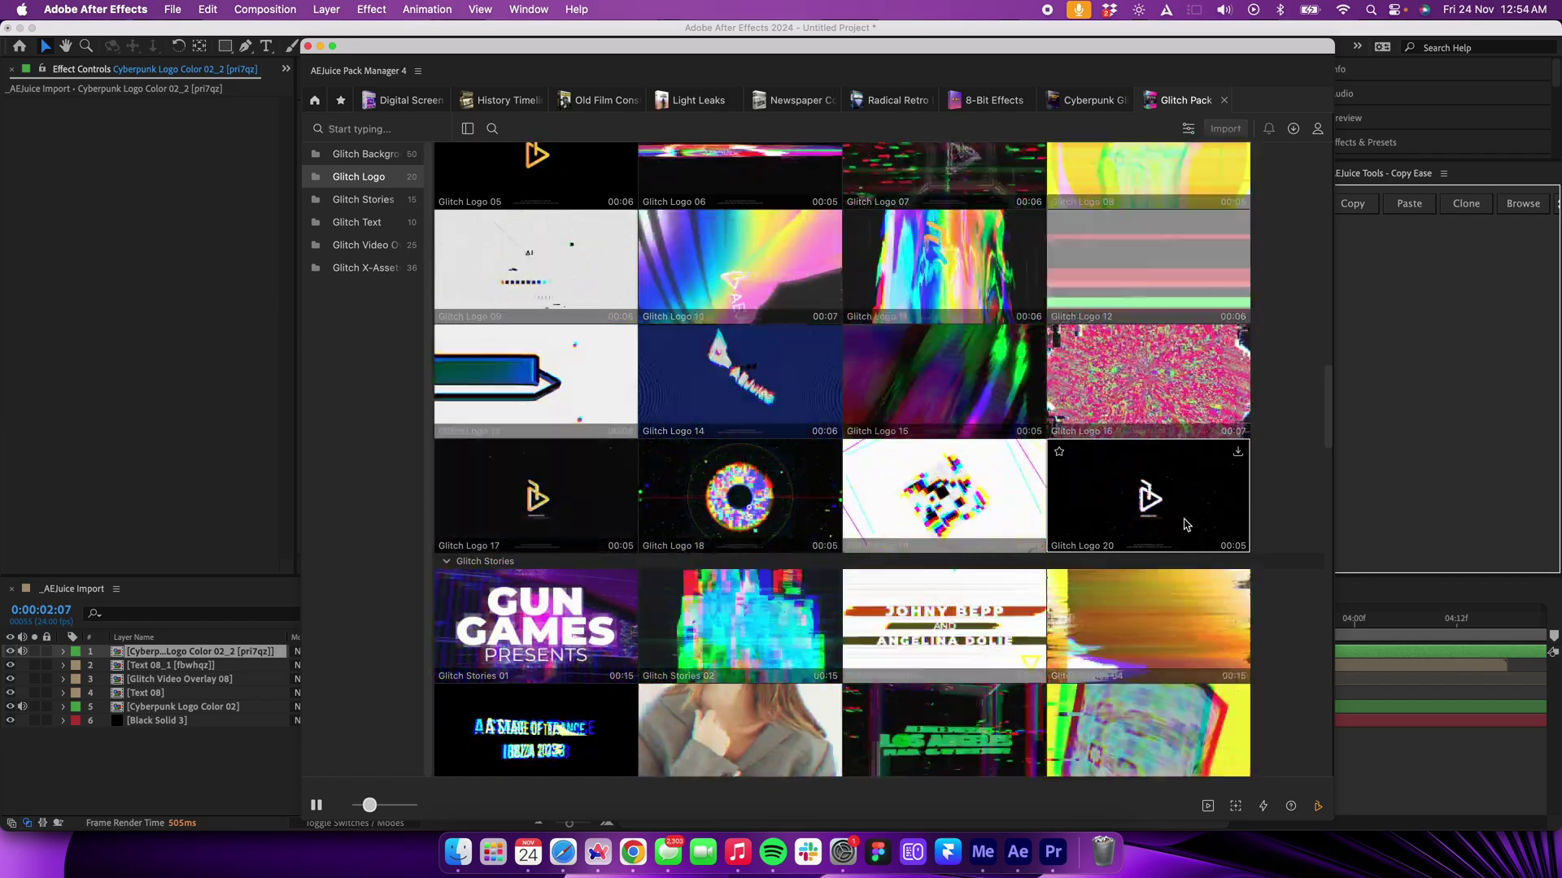
Step: Examine the Glitch Pack's Stories, Text, Video Overlays and X-Assets groups through to the end of the pack
scroll(1185, 524, down, 10)
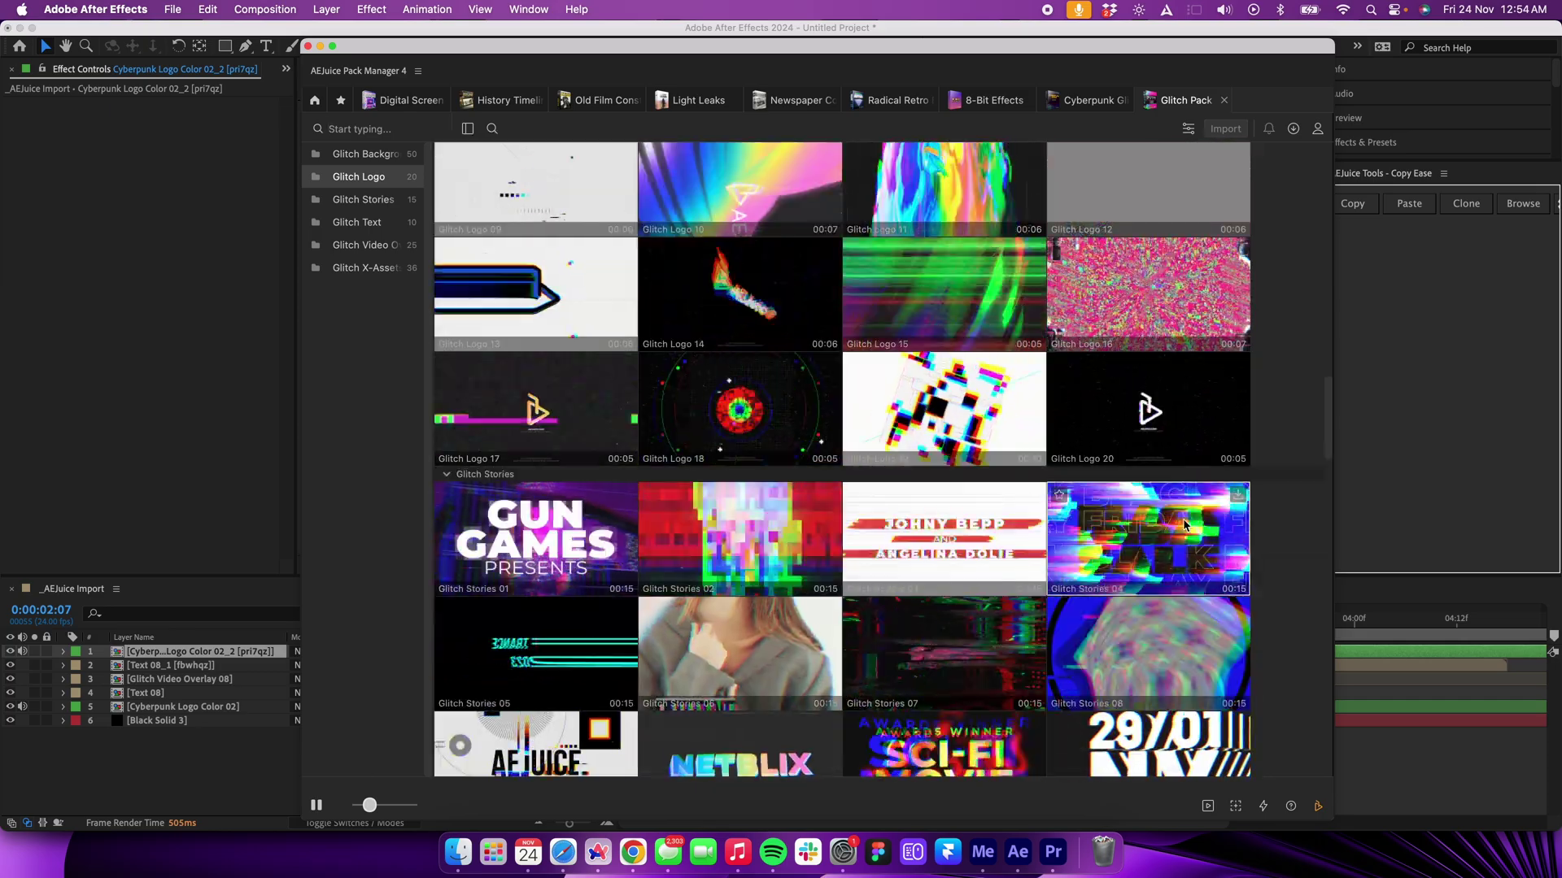
scroll(1184, 525, down, 3)
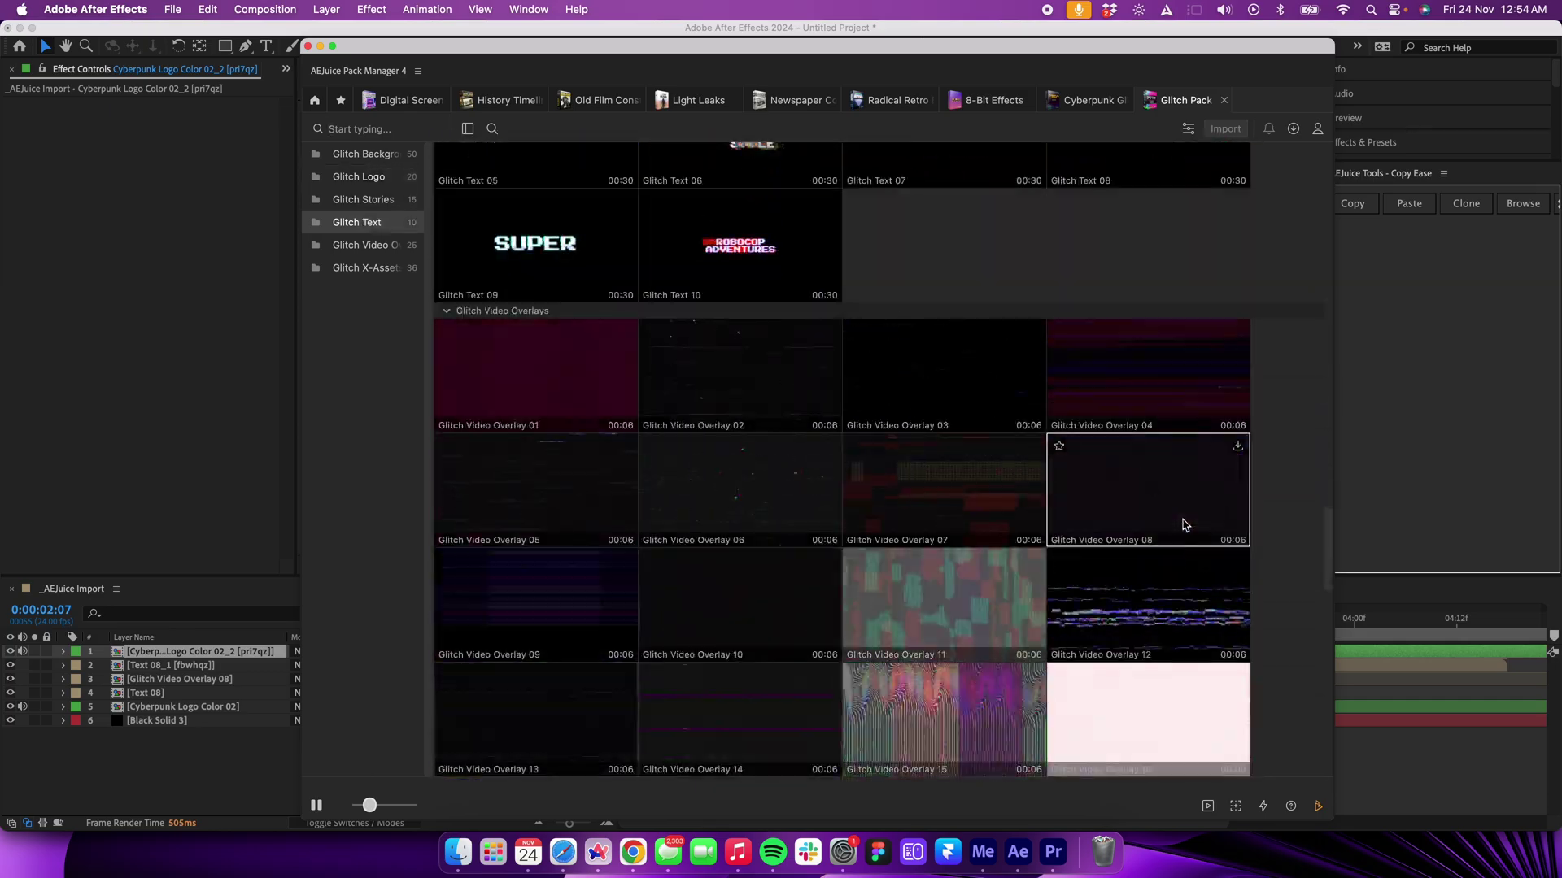
scroll(1184, 524, up, 6)
scroll(1070, 525, down, 8)
scroll(1070, 525, down, 2)
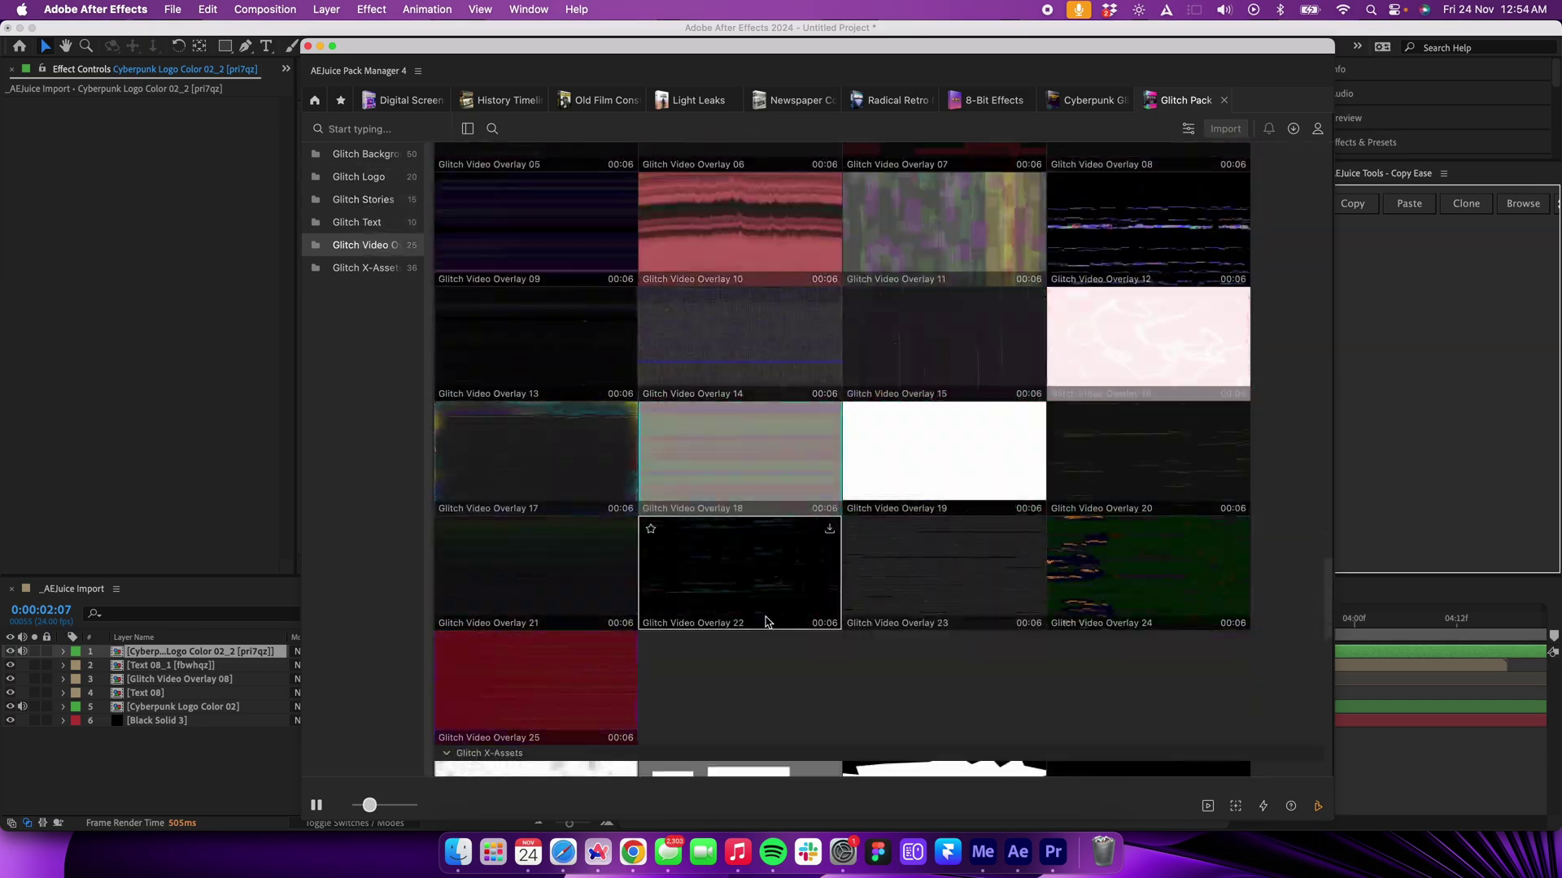
scroll(965, 624, up, 4)
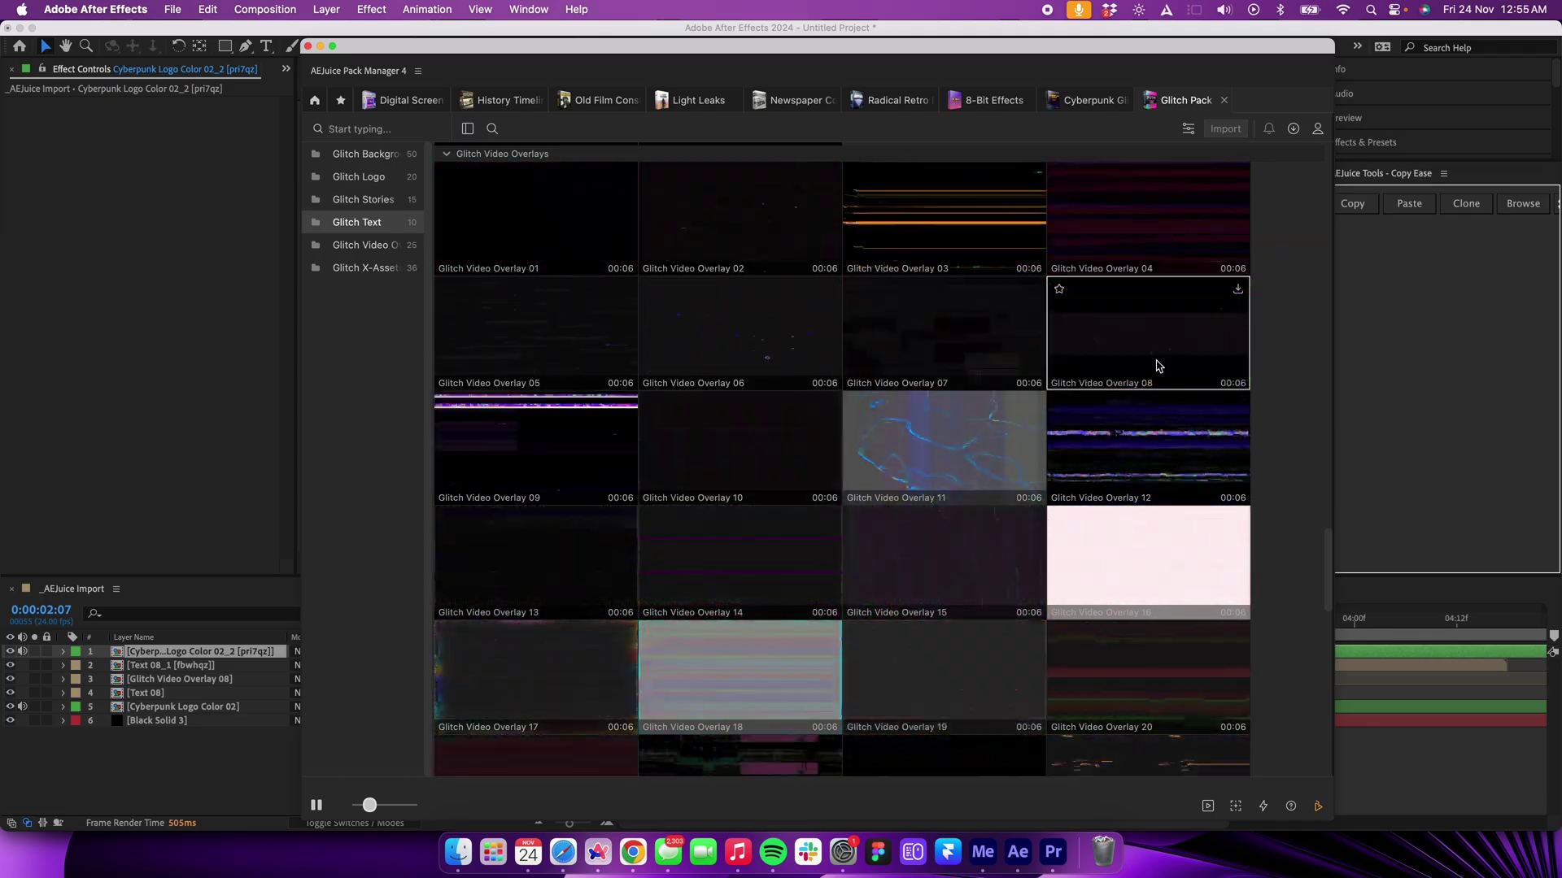
scroll(662, 425, down, 10)
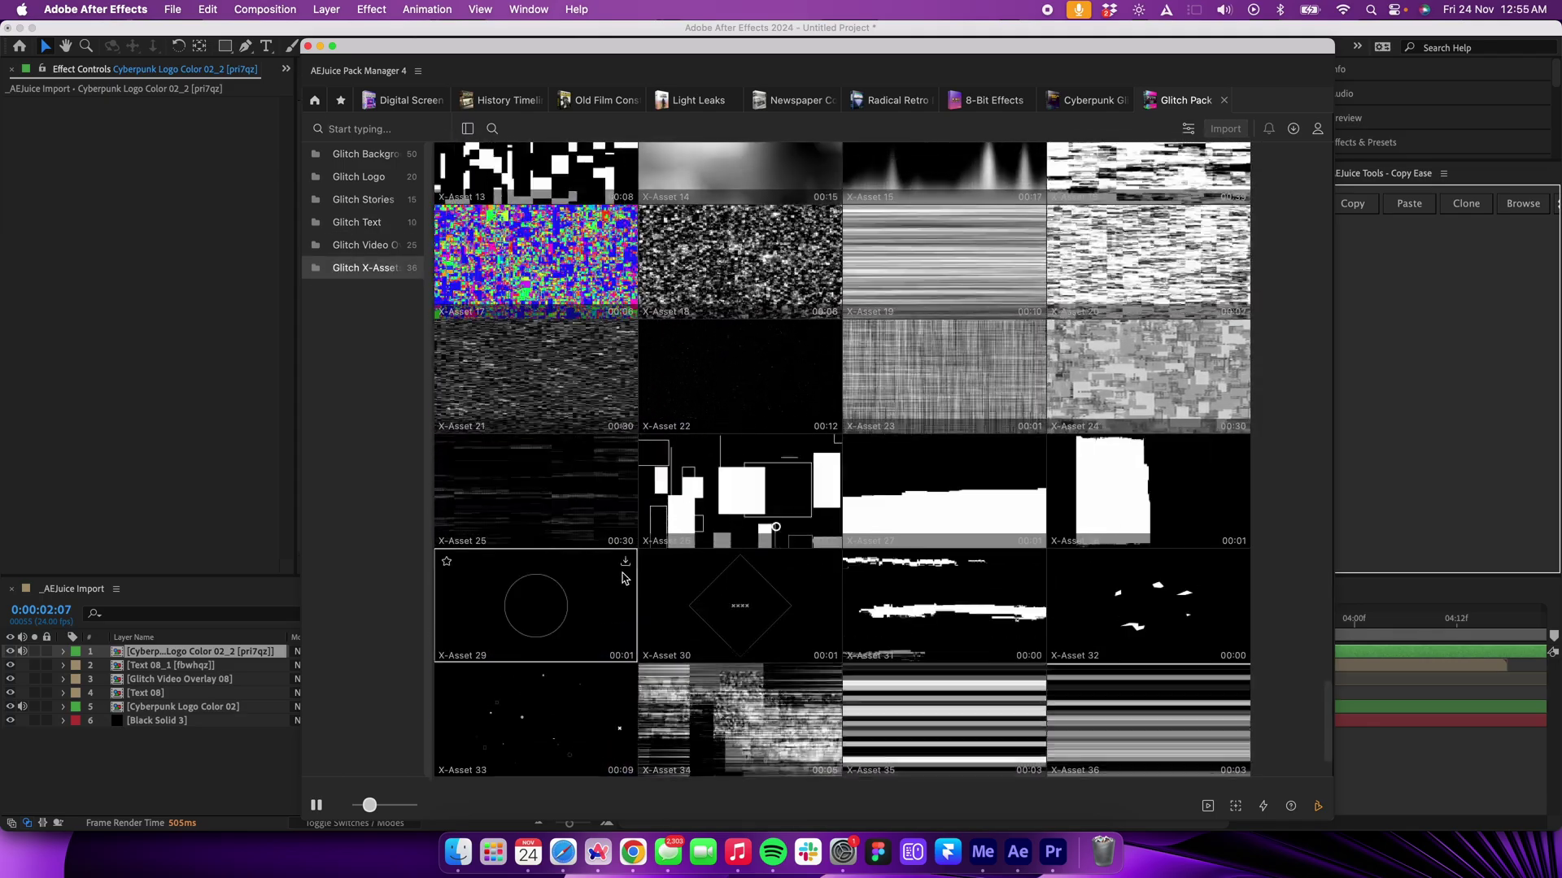
scroll(614, 565, up, 3)
scroll(657, 533, down, 4)
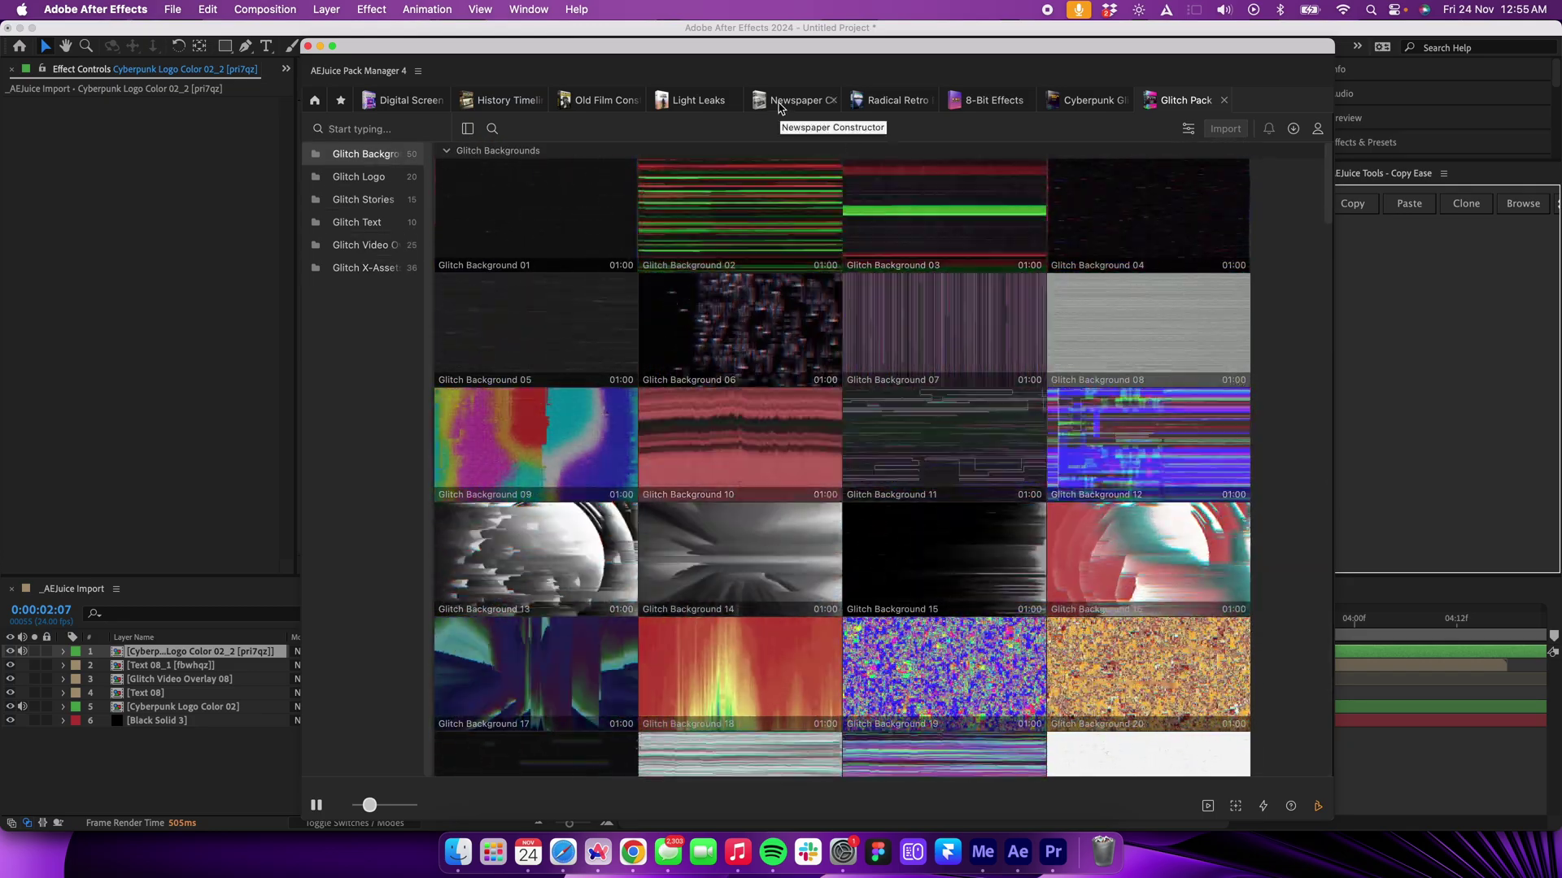
Step: Open the Newspaper Constructor pack and examine its front page, headline, photo, quote, social network and text templates
click(778, 104)
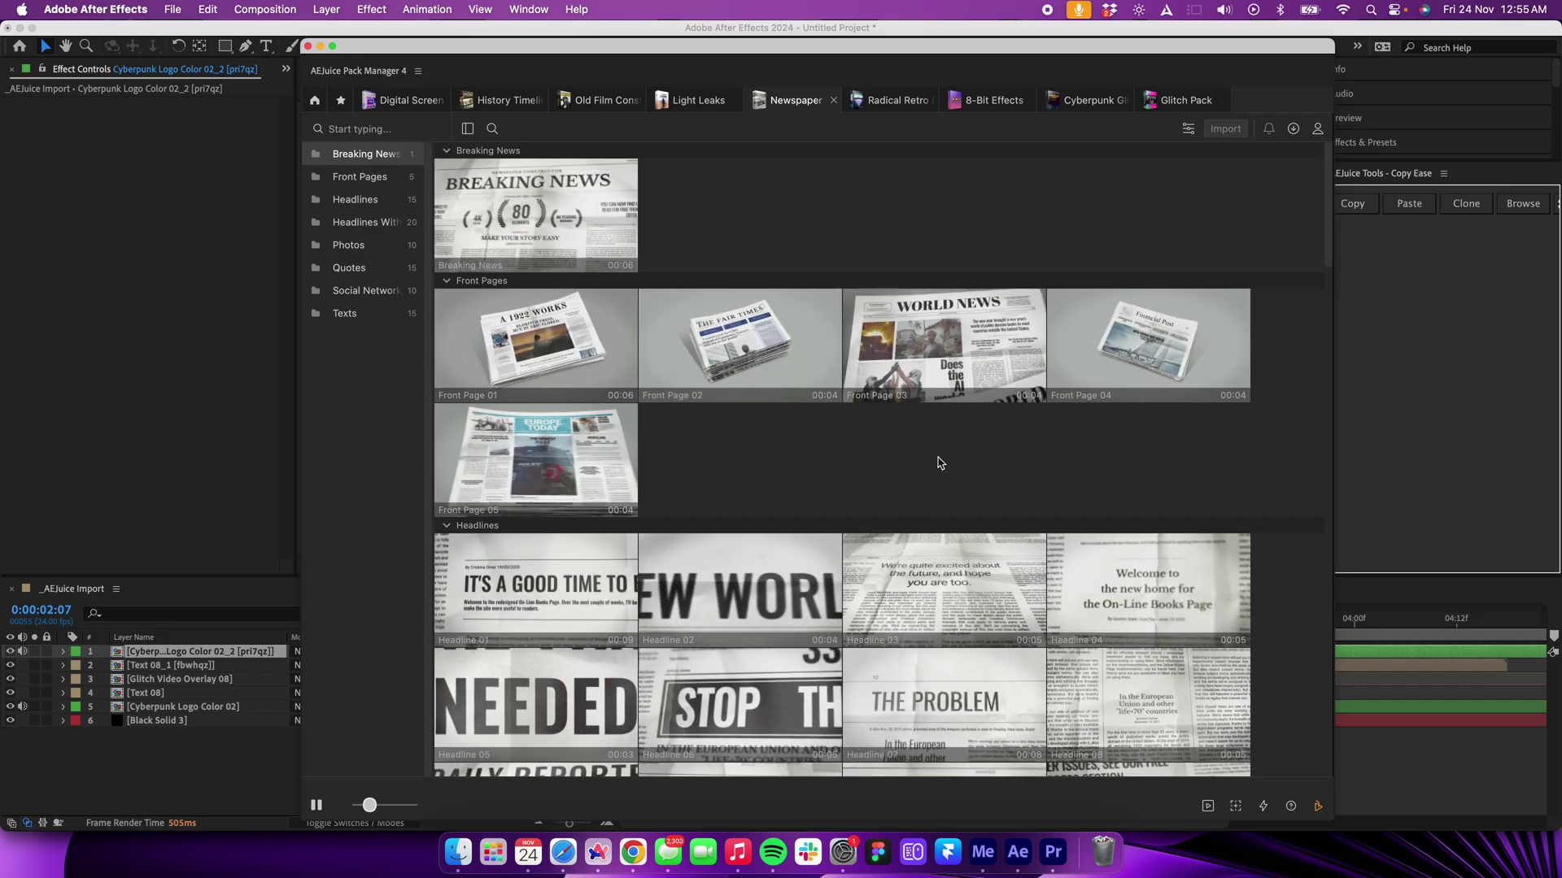
scroll(895, 488, down, 5)
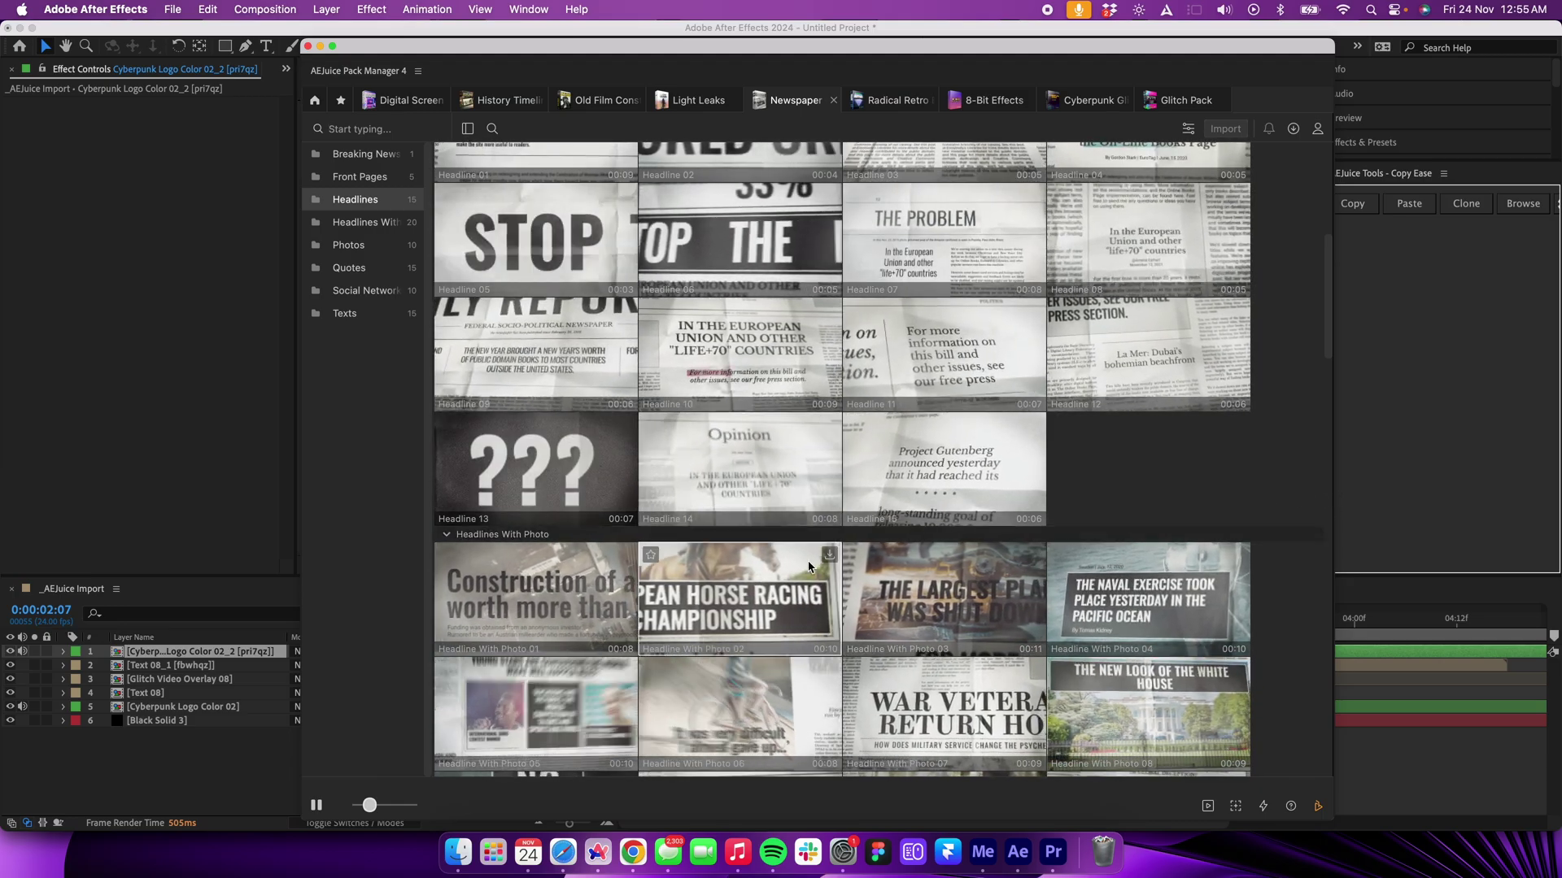
scroll(809, 567, down, 2)
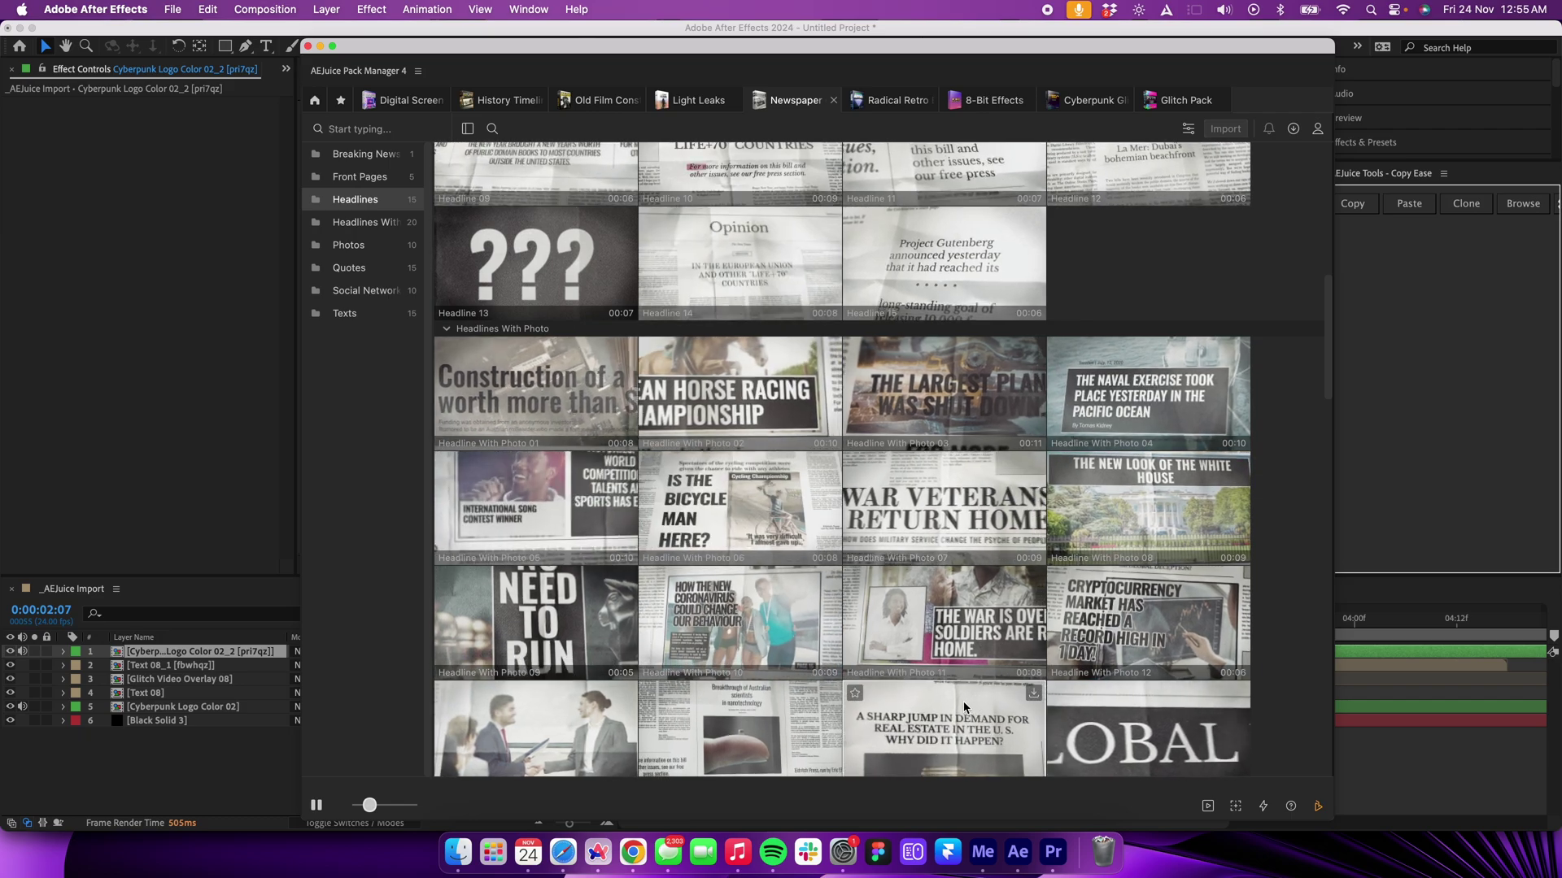
scroll(959, 589, down, 10)
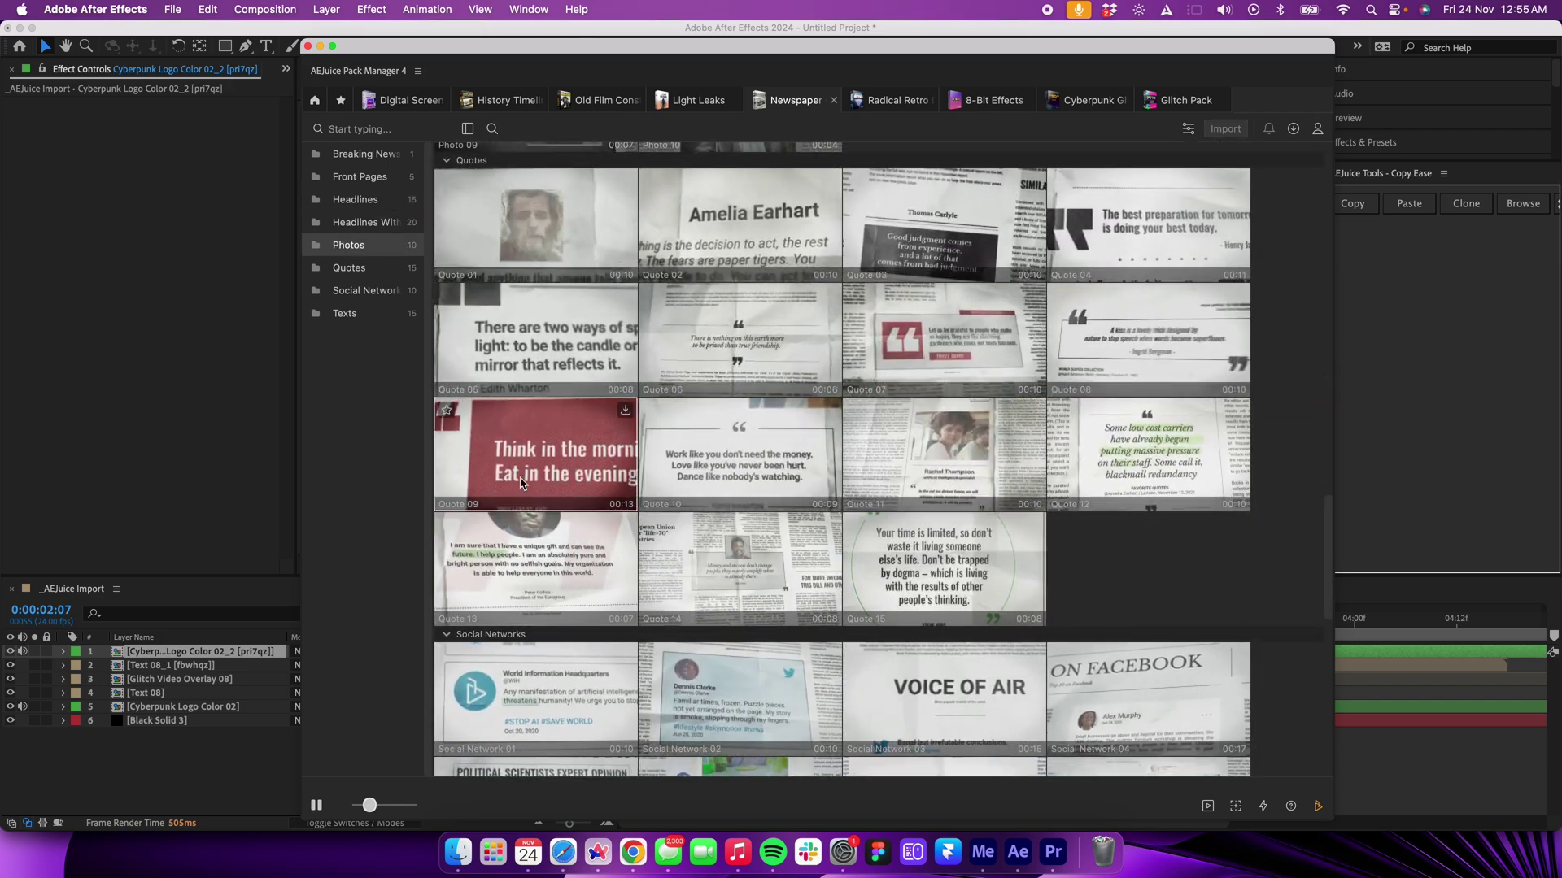
scroll(650, 513, down, 4)
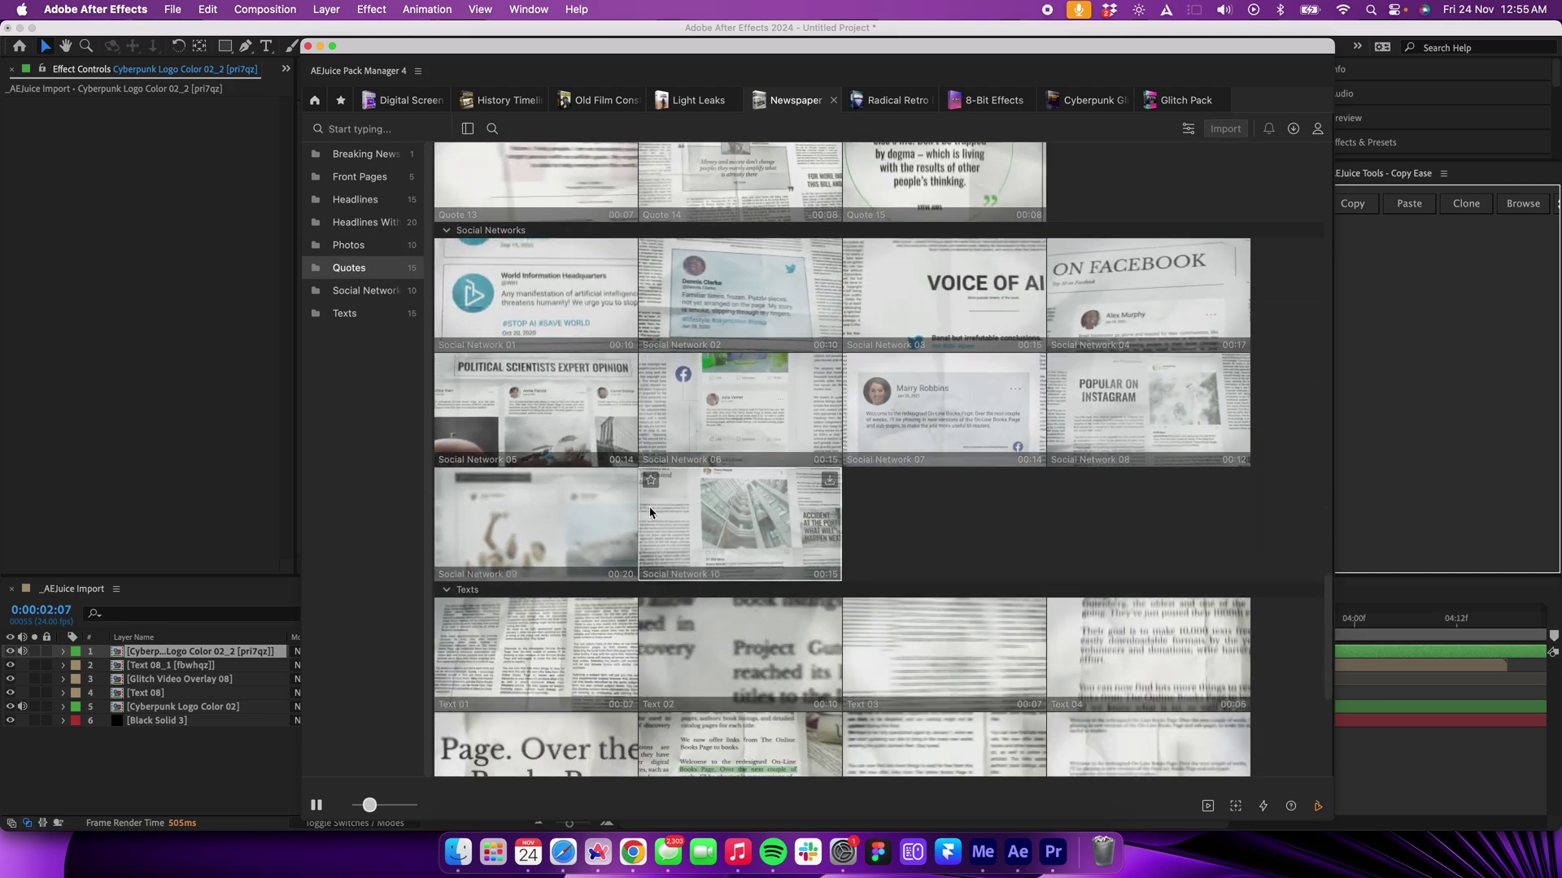
scroll(649, 513, down, 4)
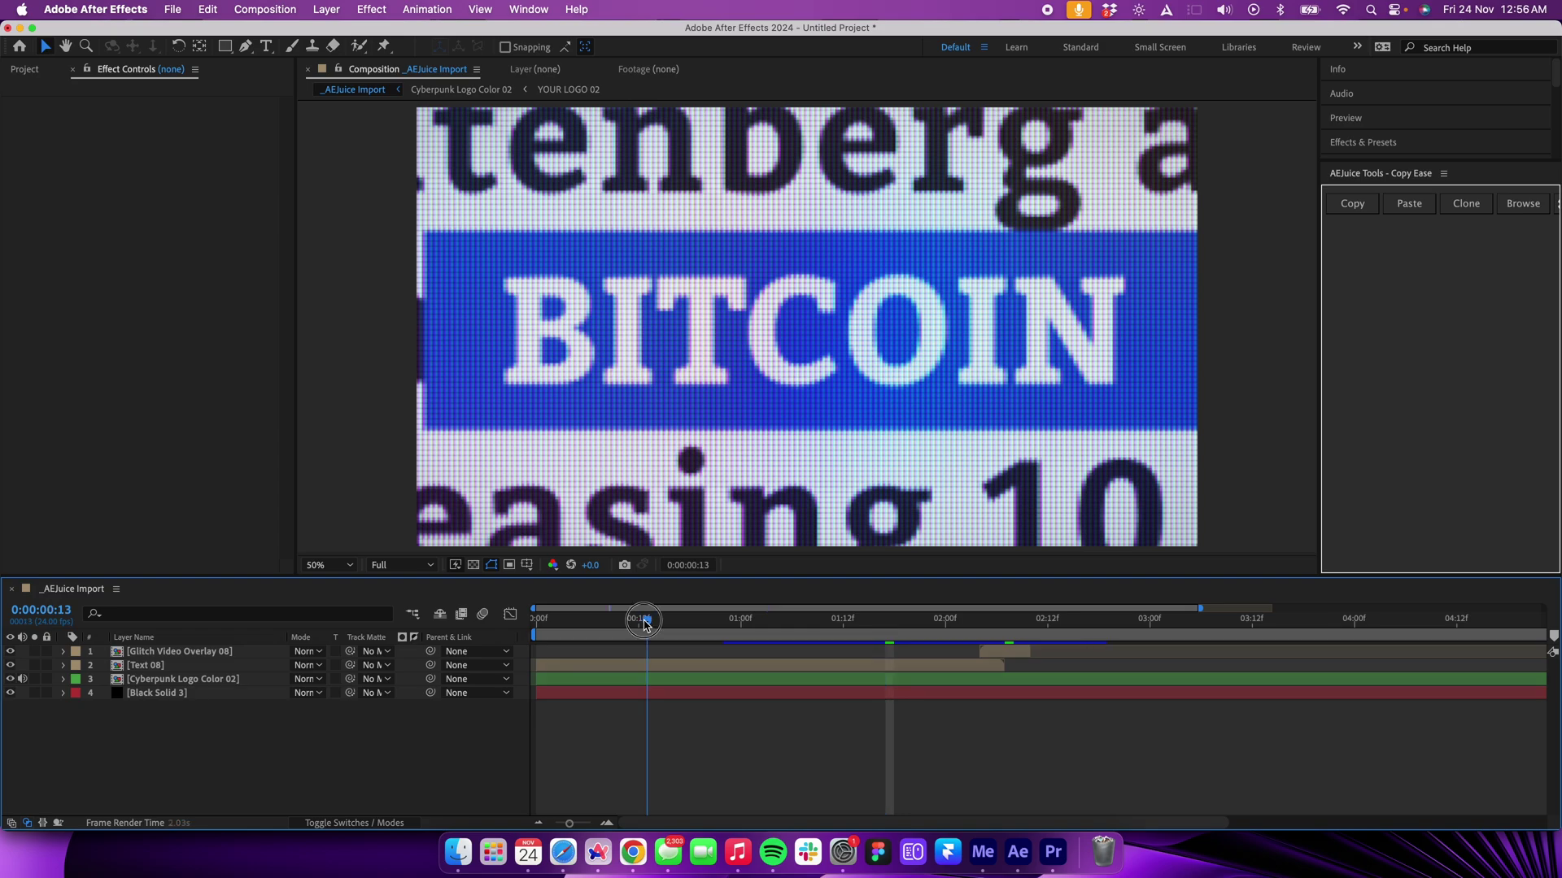
Step: Open the Text 08 composition at frame 5 of the main timeline and review the Controls layer's colour, camera and text settings
click(580, 621)
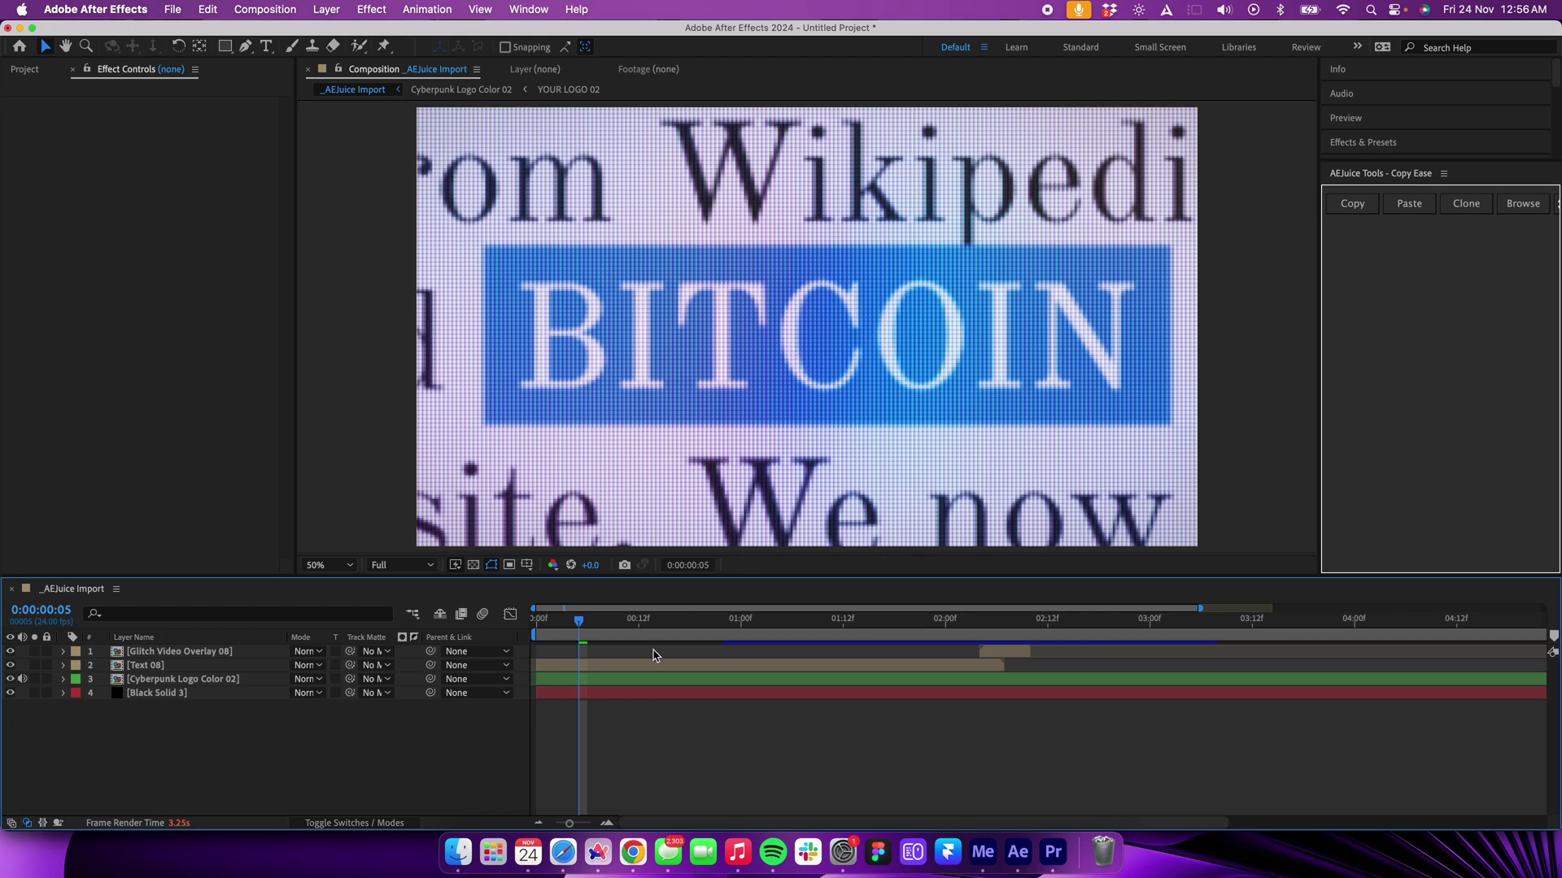
double_click(650, 666)
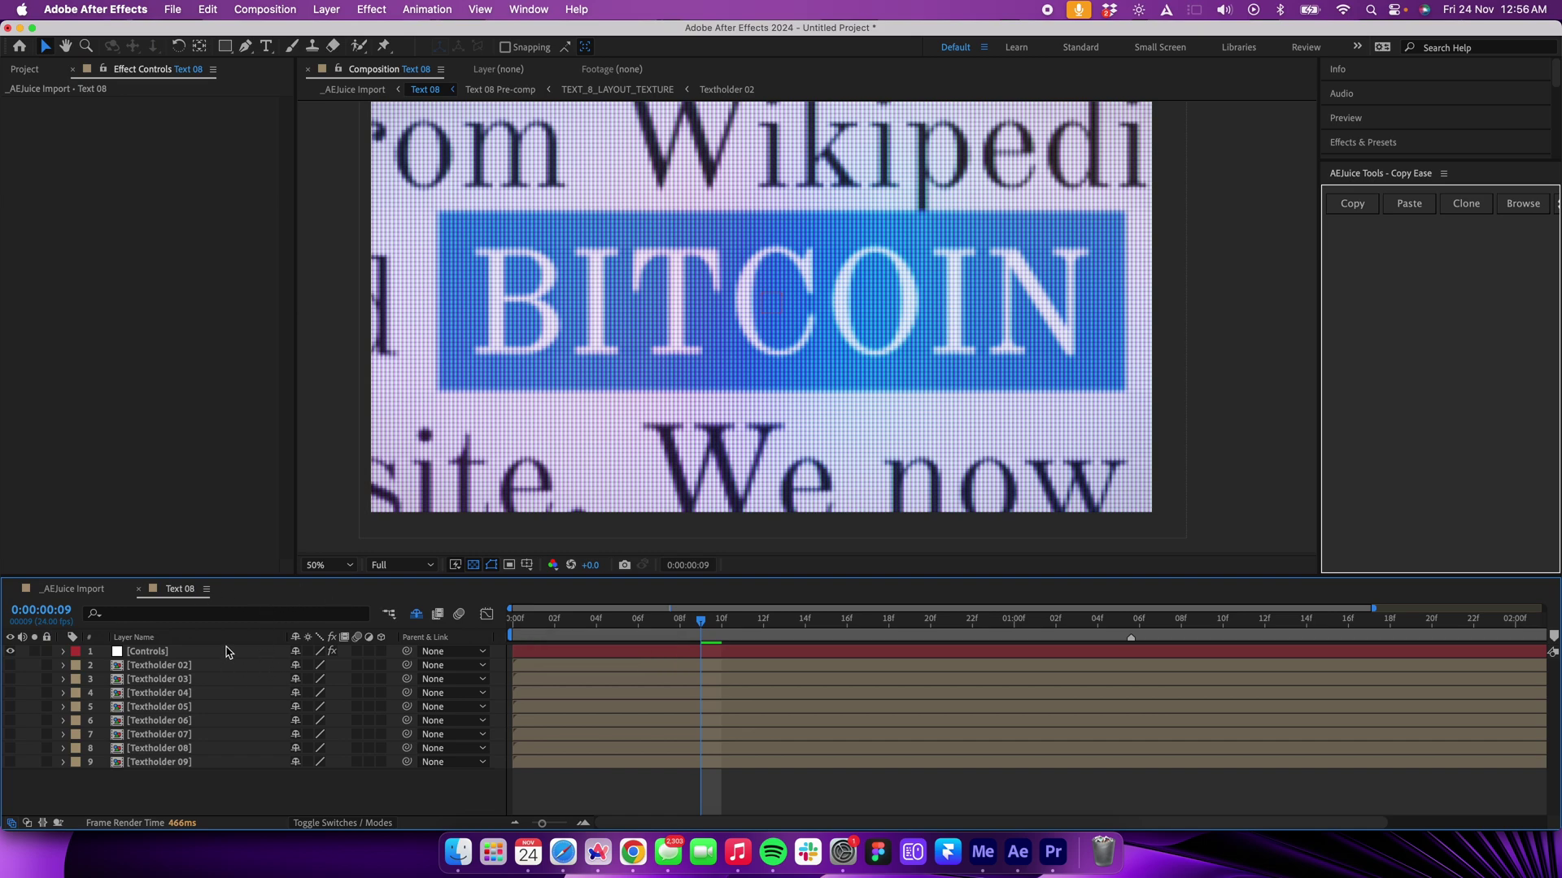
click(228, 652)
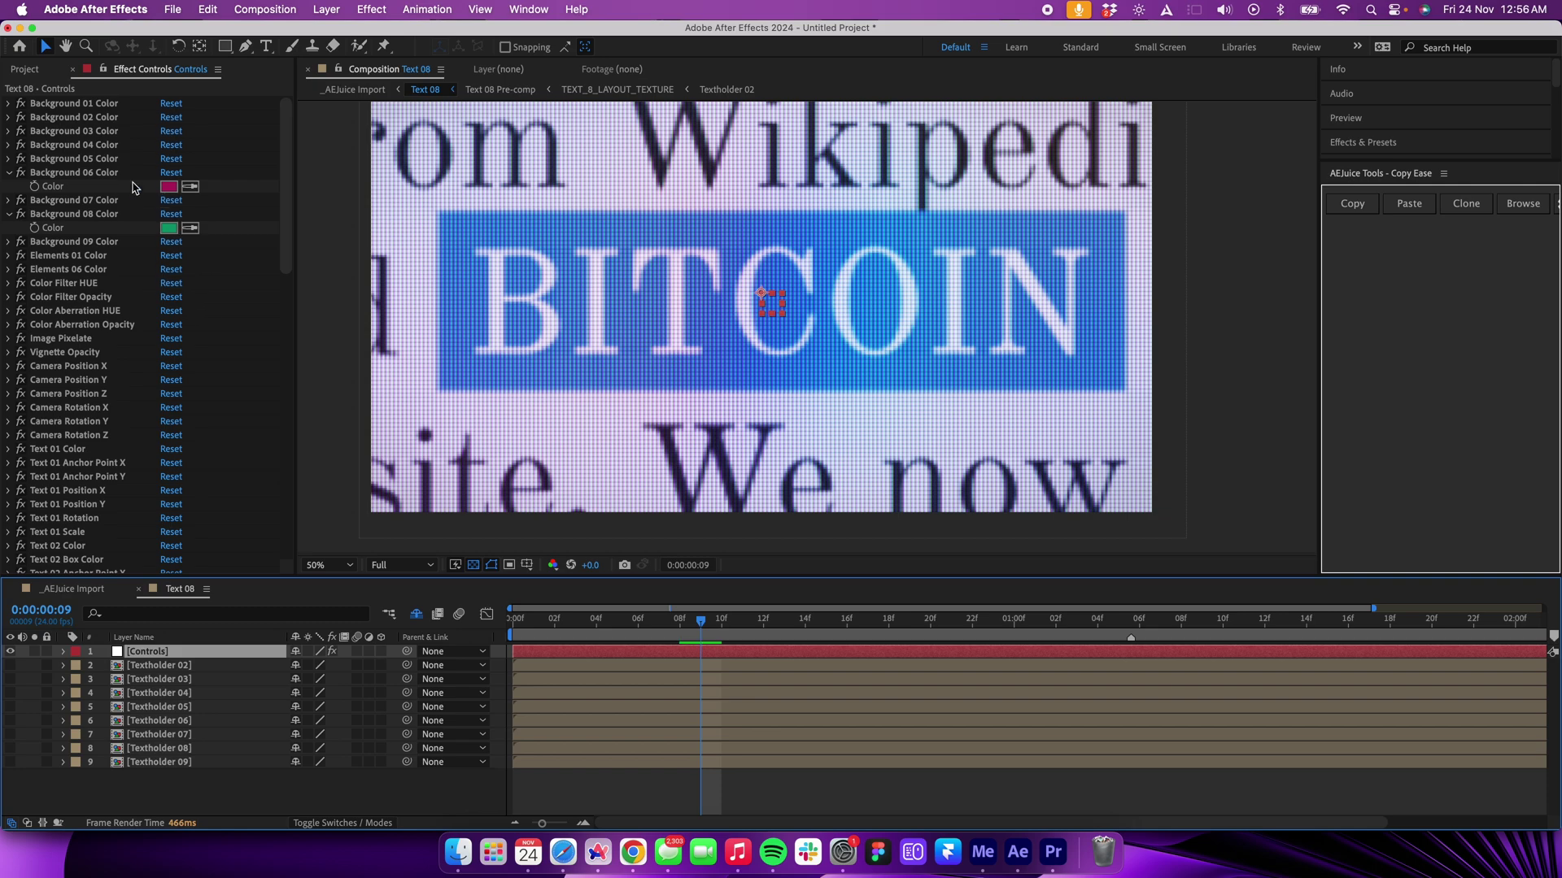
scroll(88, 317, down, 2)
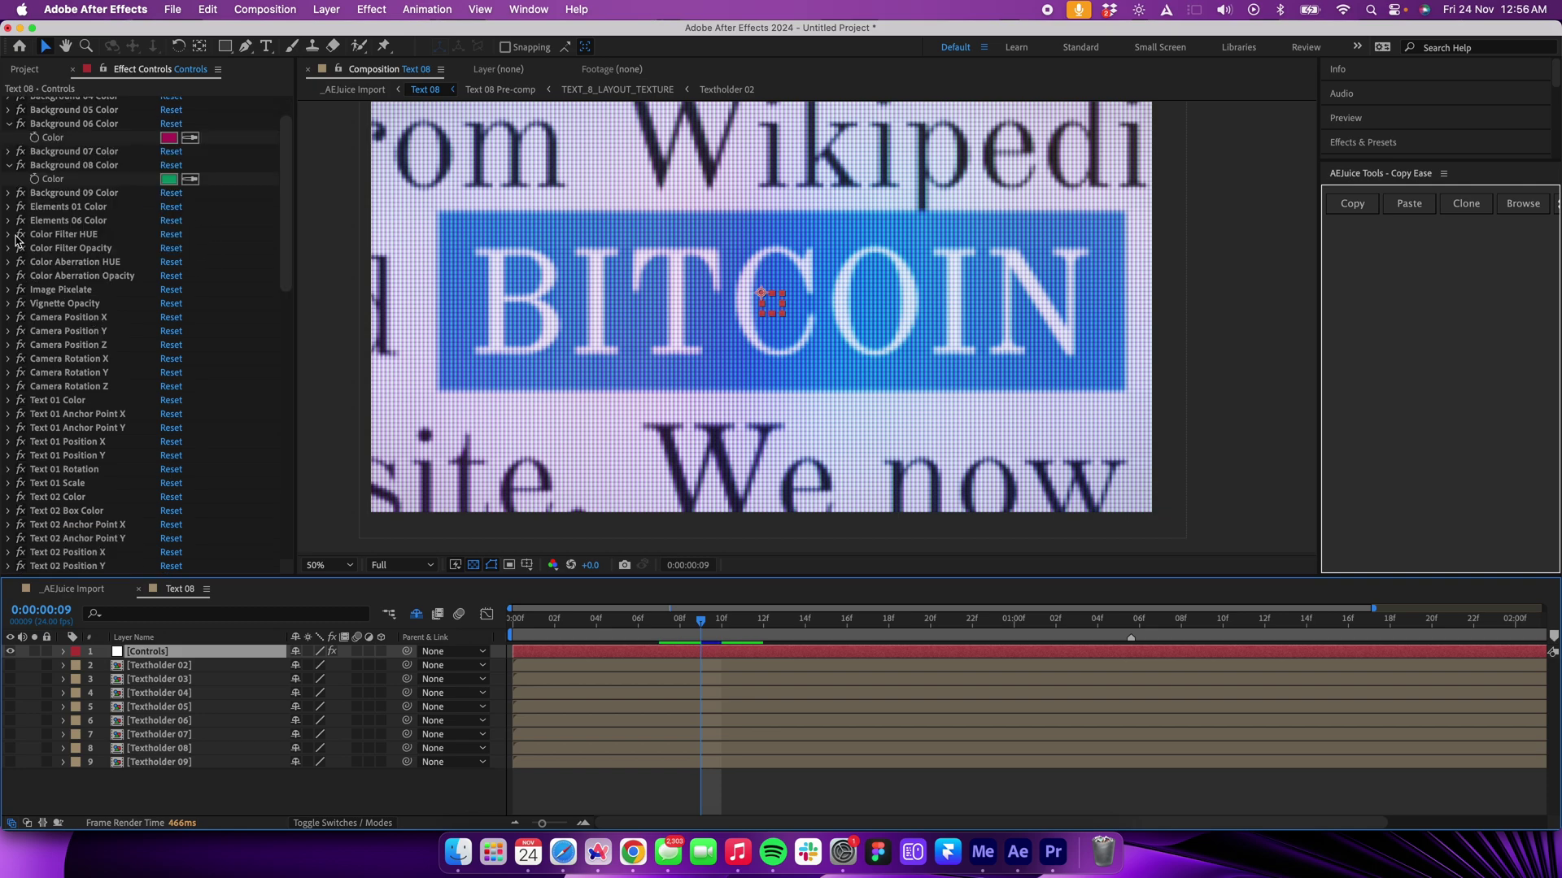
click(9, 234)
scroll(108, 392, down, 5)
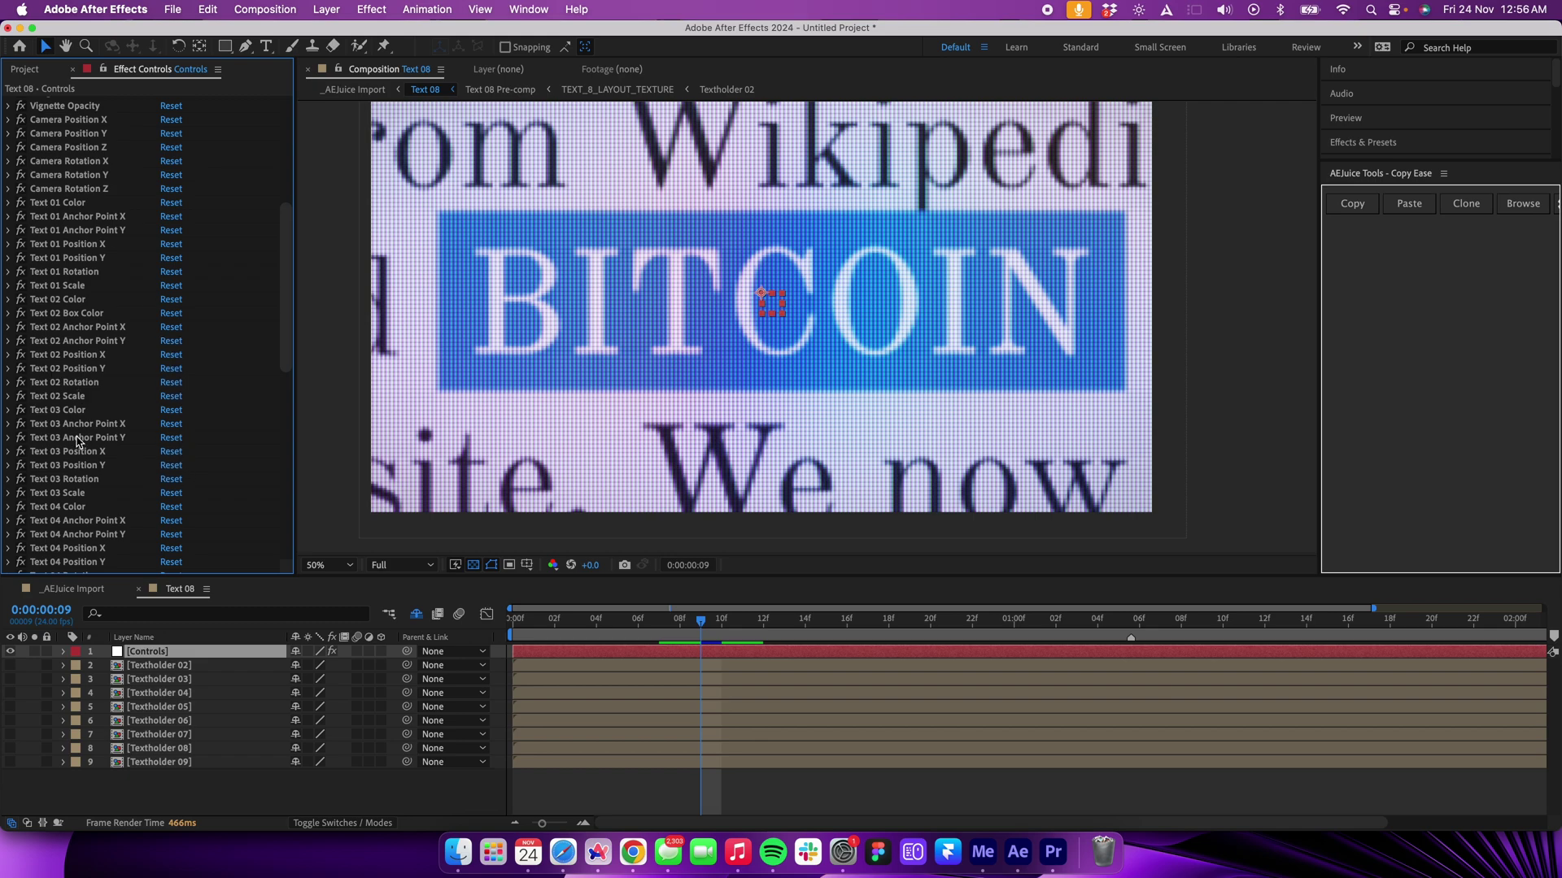
scroll(78, 445, down, 10)
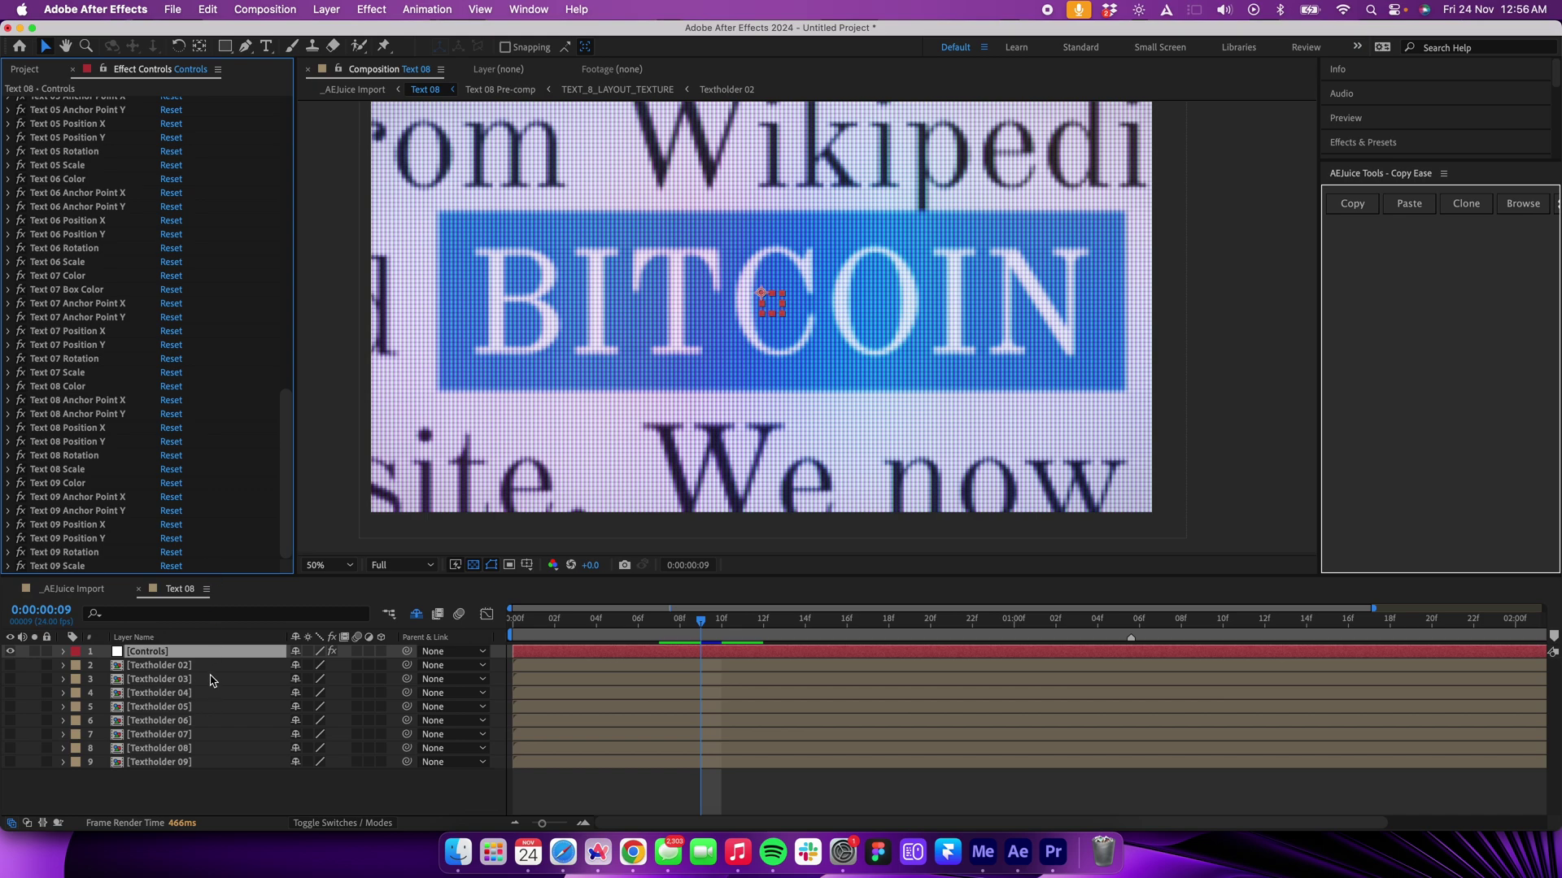
Step: Open the Textholder 02 composition, try replacing part of the word "and" in the paragraph's second line with "sdgasdg", and undo the edit
double_click(213, 665)
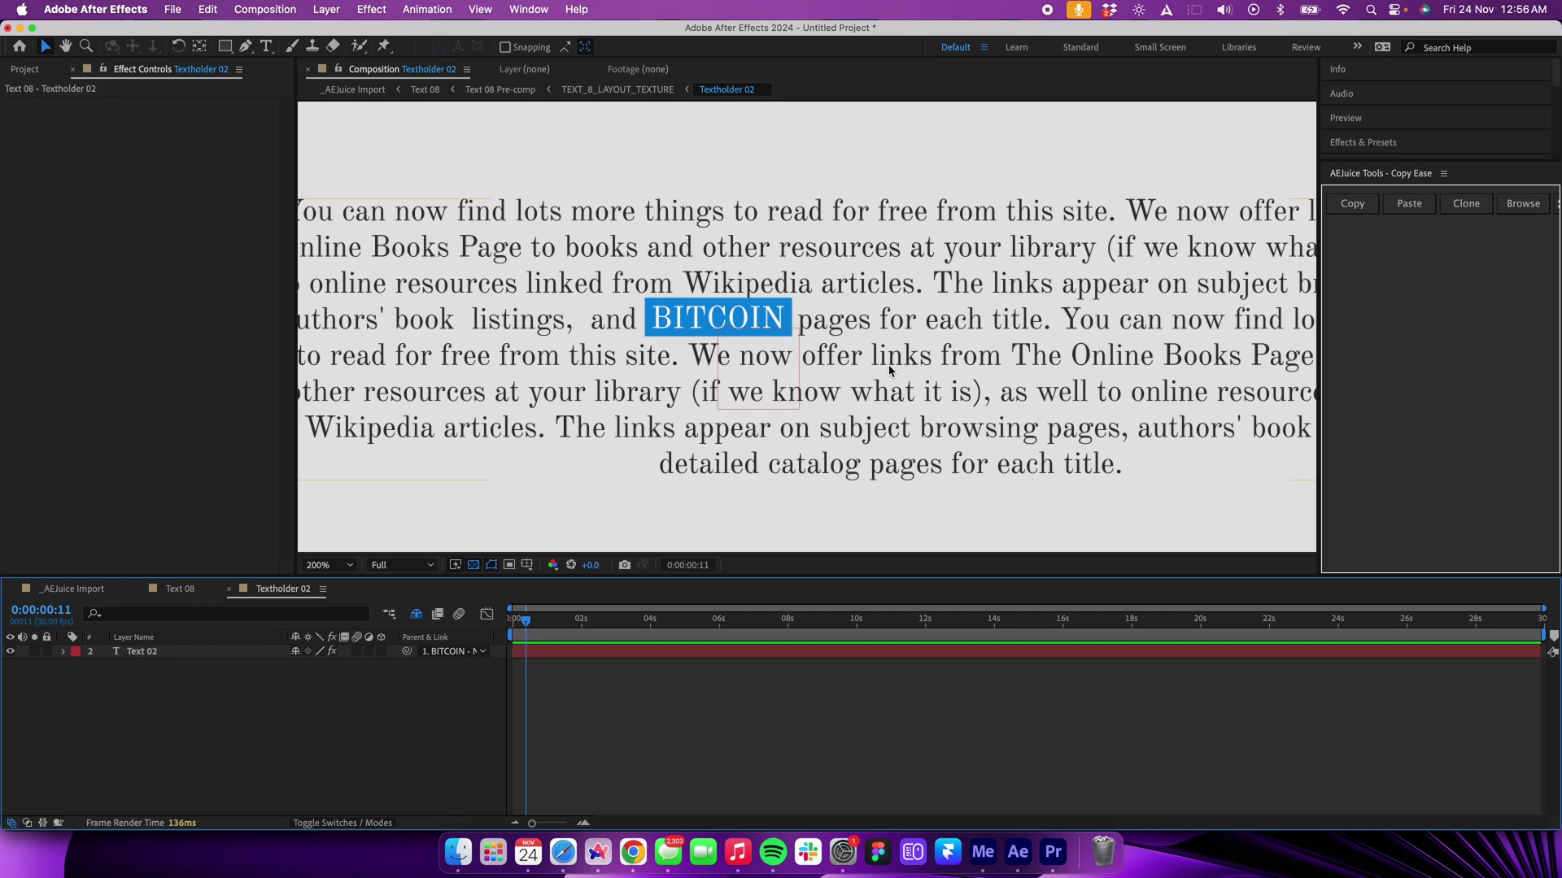
double_click(909, 310)
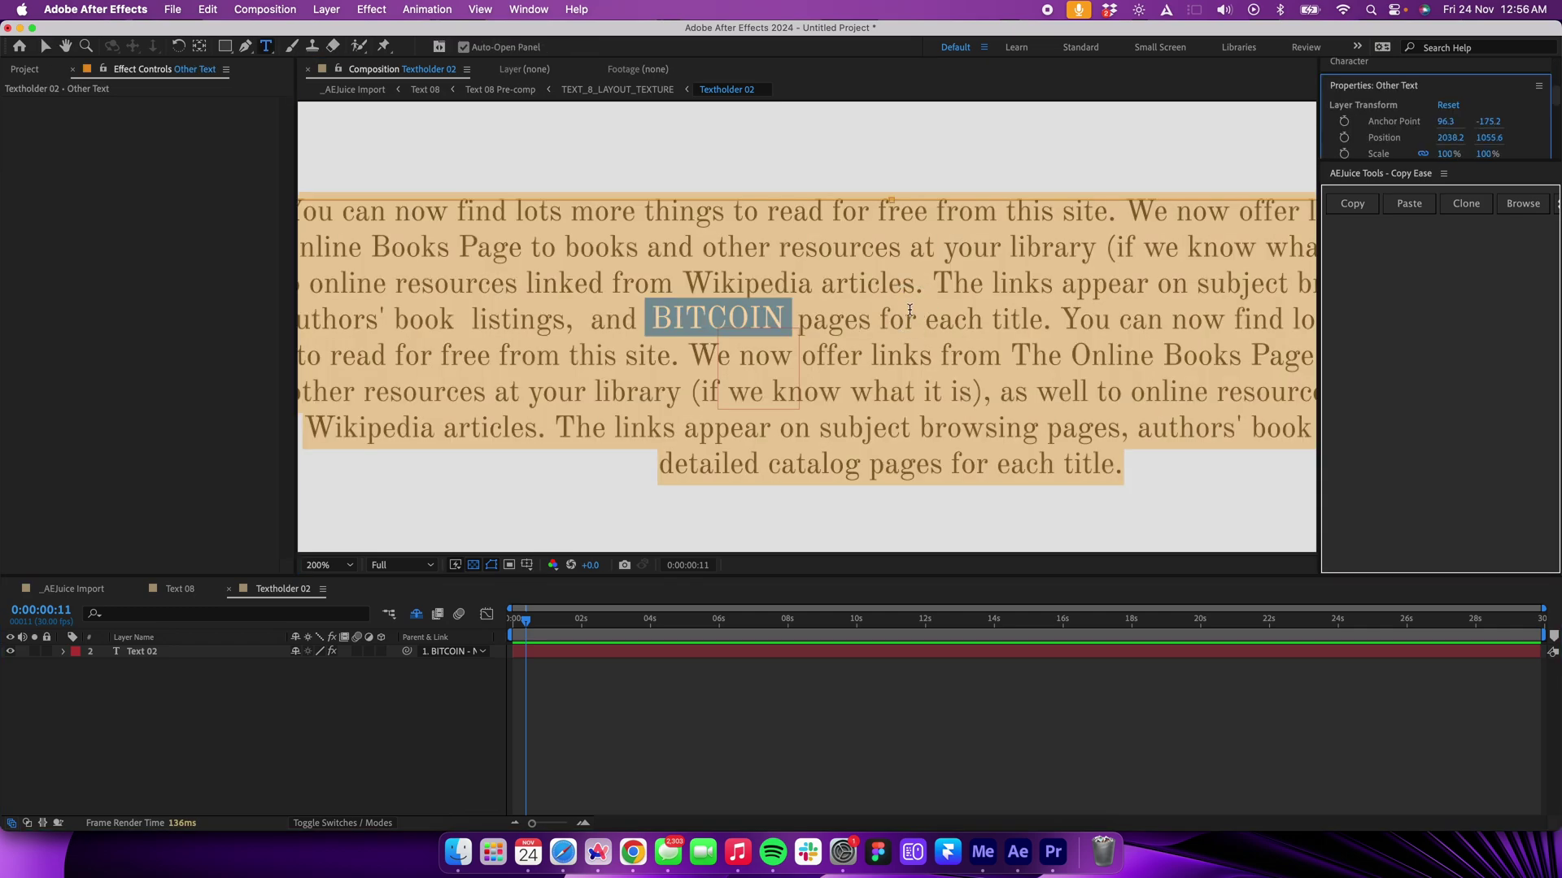
click(652, 352)
drag(654, 248, 681, 247)
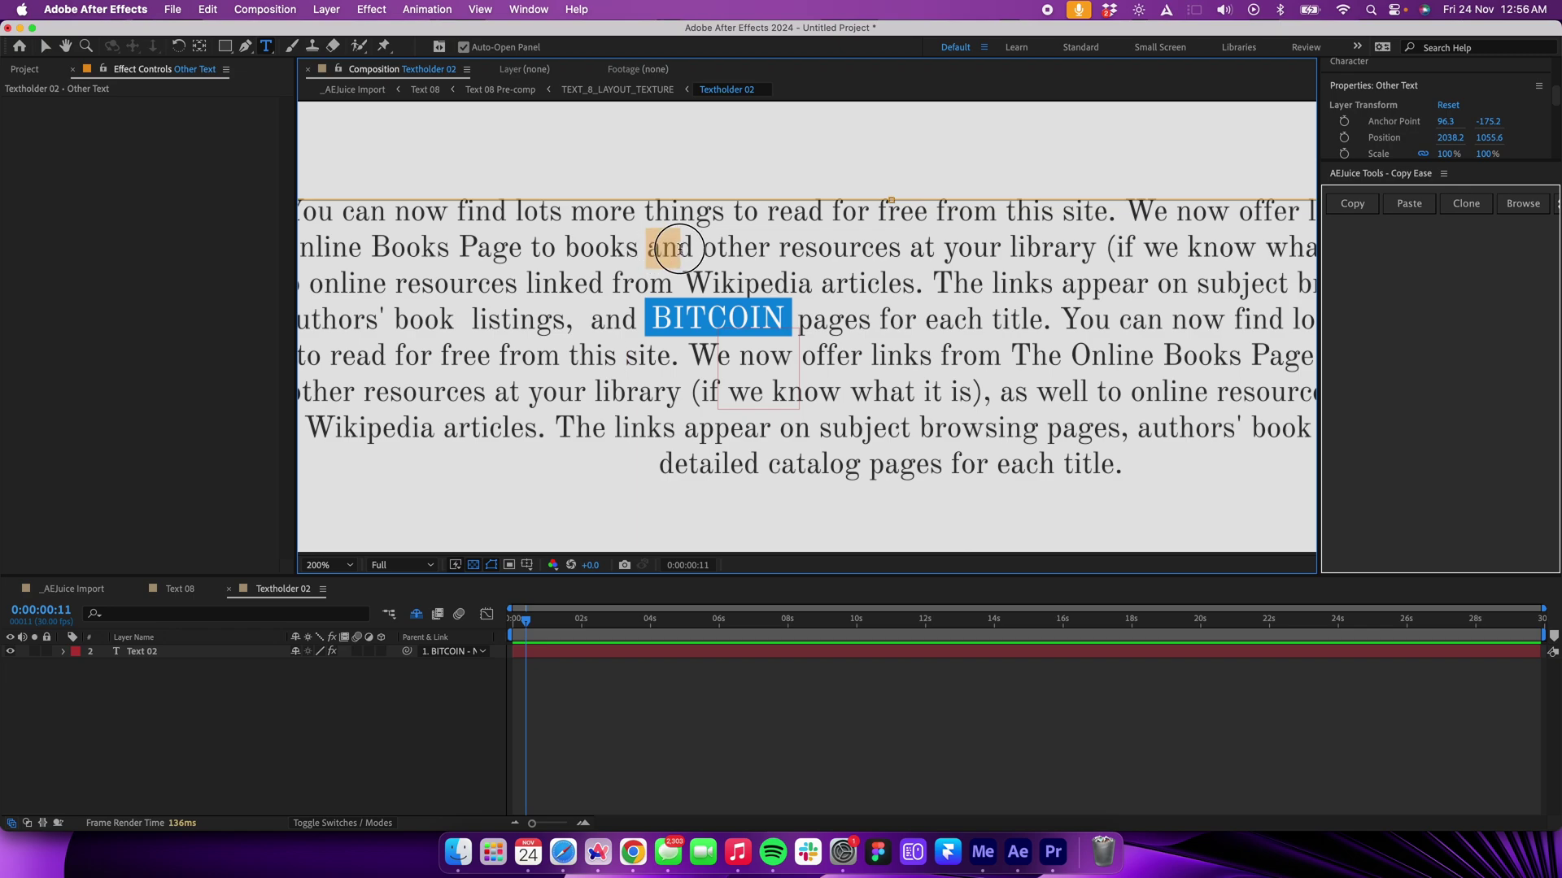
text(sdgasdg)
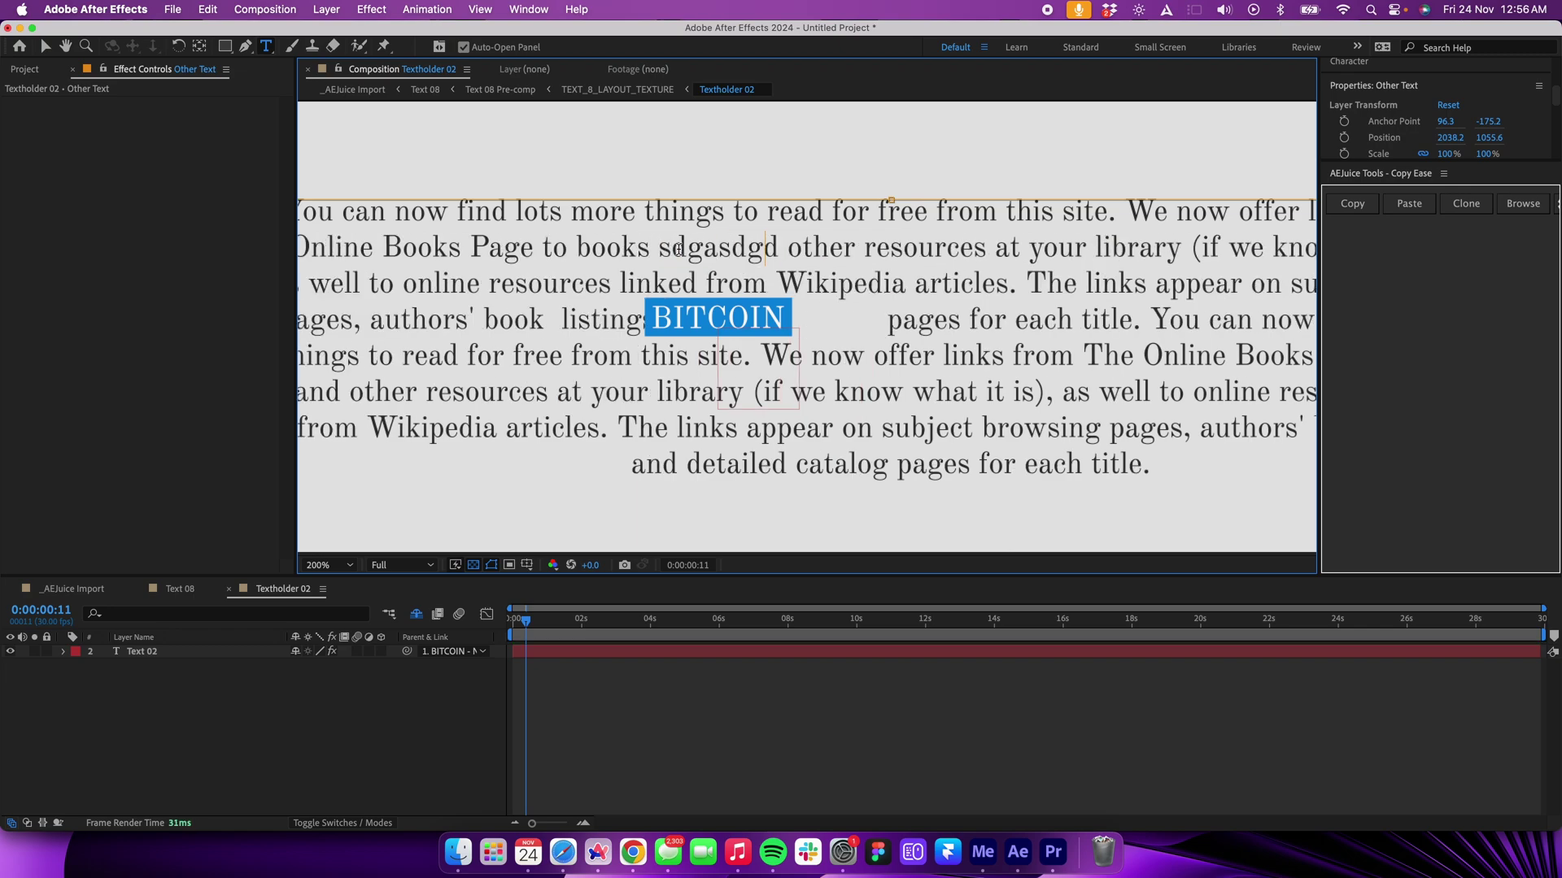
key(super+z)
key(super+z)
click(326, 759)
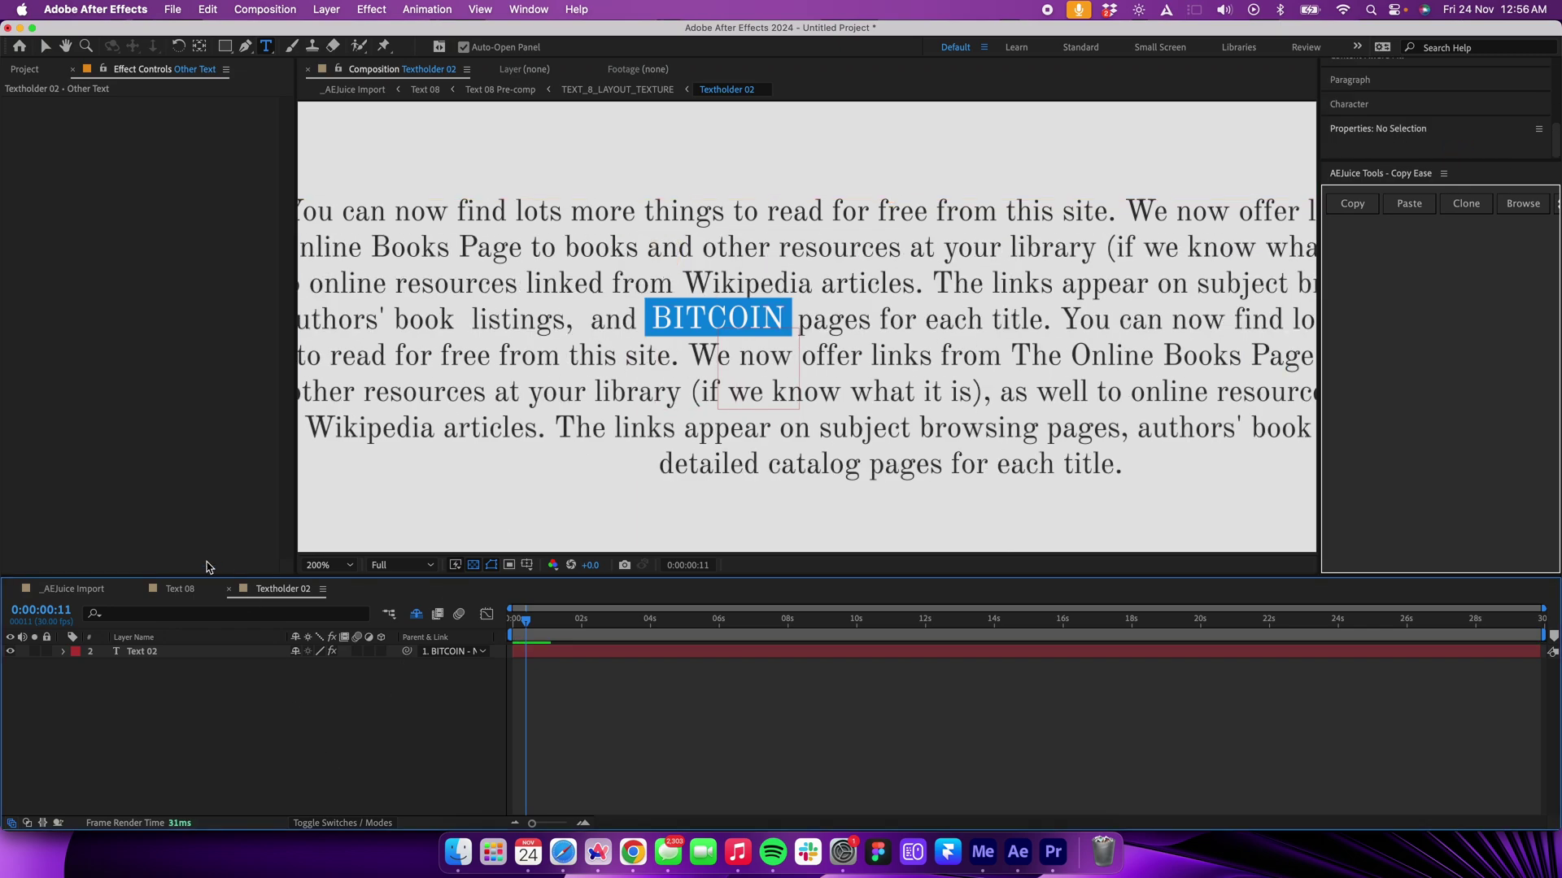
Step: Open the Textholder 03 composition from Text 08 and inspect the editable paragraph by selecting its text
click(188, 589)
double_click(202, 681)
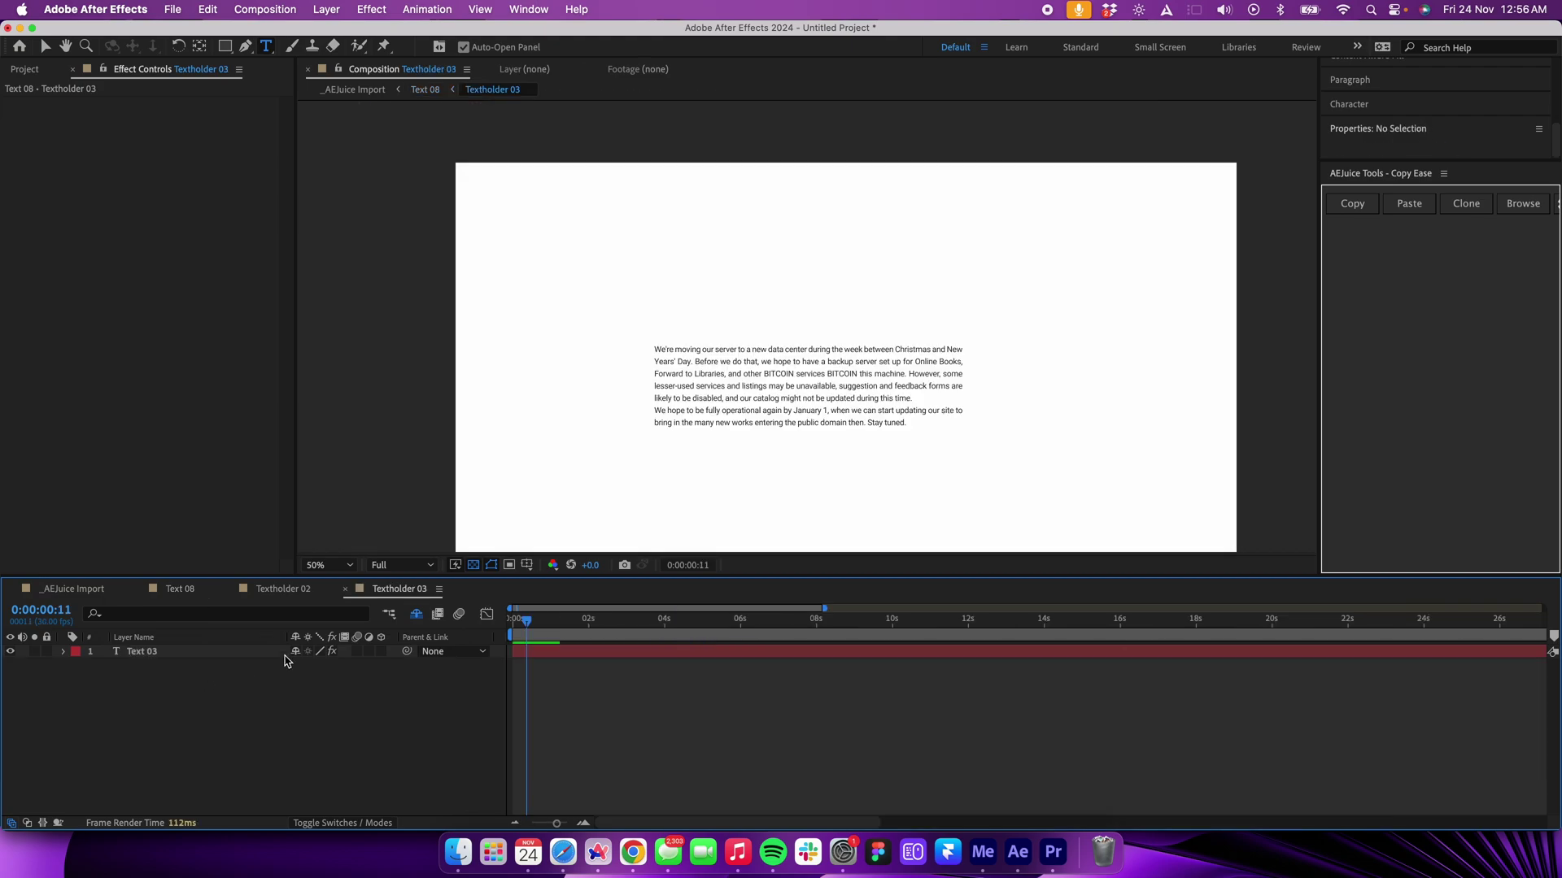
click(805, 386)
double_click(872, 431)
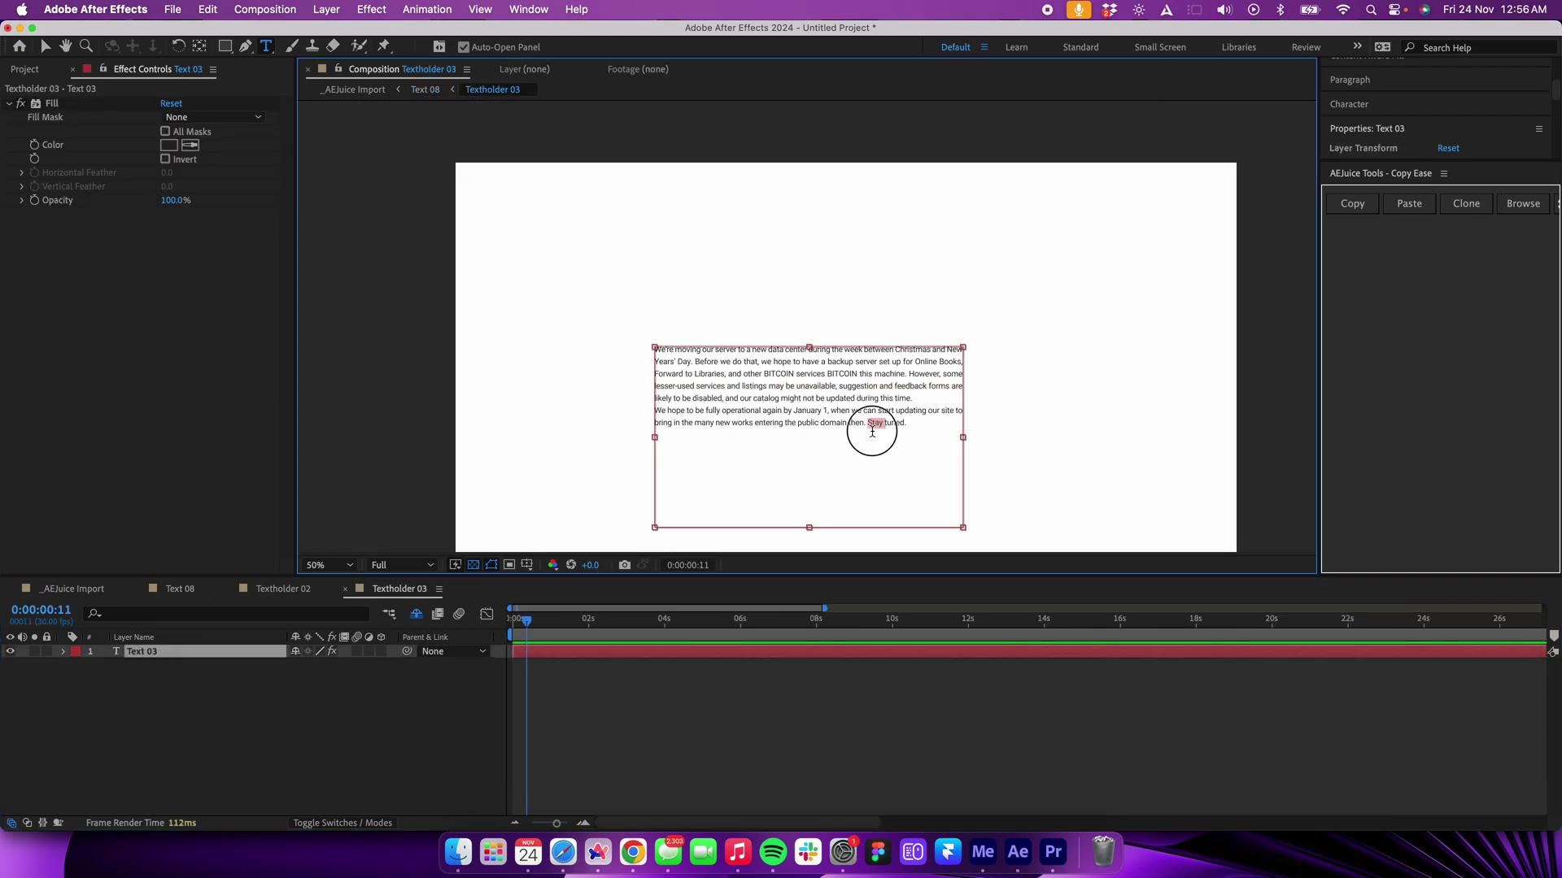
click(877, 434)
key(super+a)
click(245, 756)
Step: Return to the Text 08 composition by way of Textholder 02, preview the frame at 0:00:01:06 and select the Textholder 02 layer
click(268, 590)
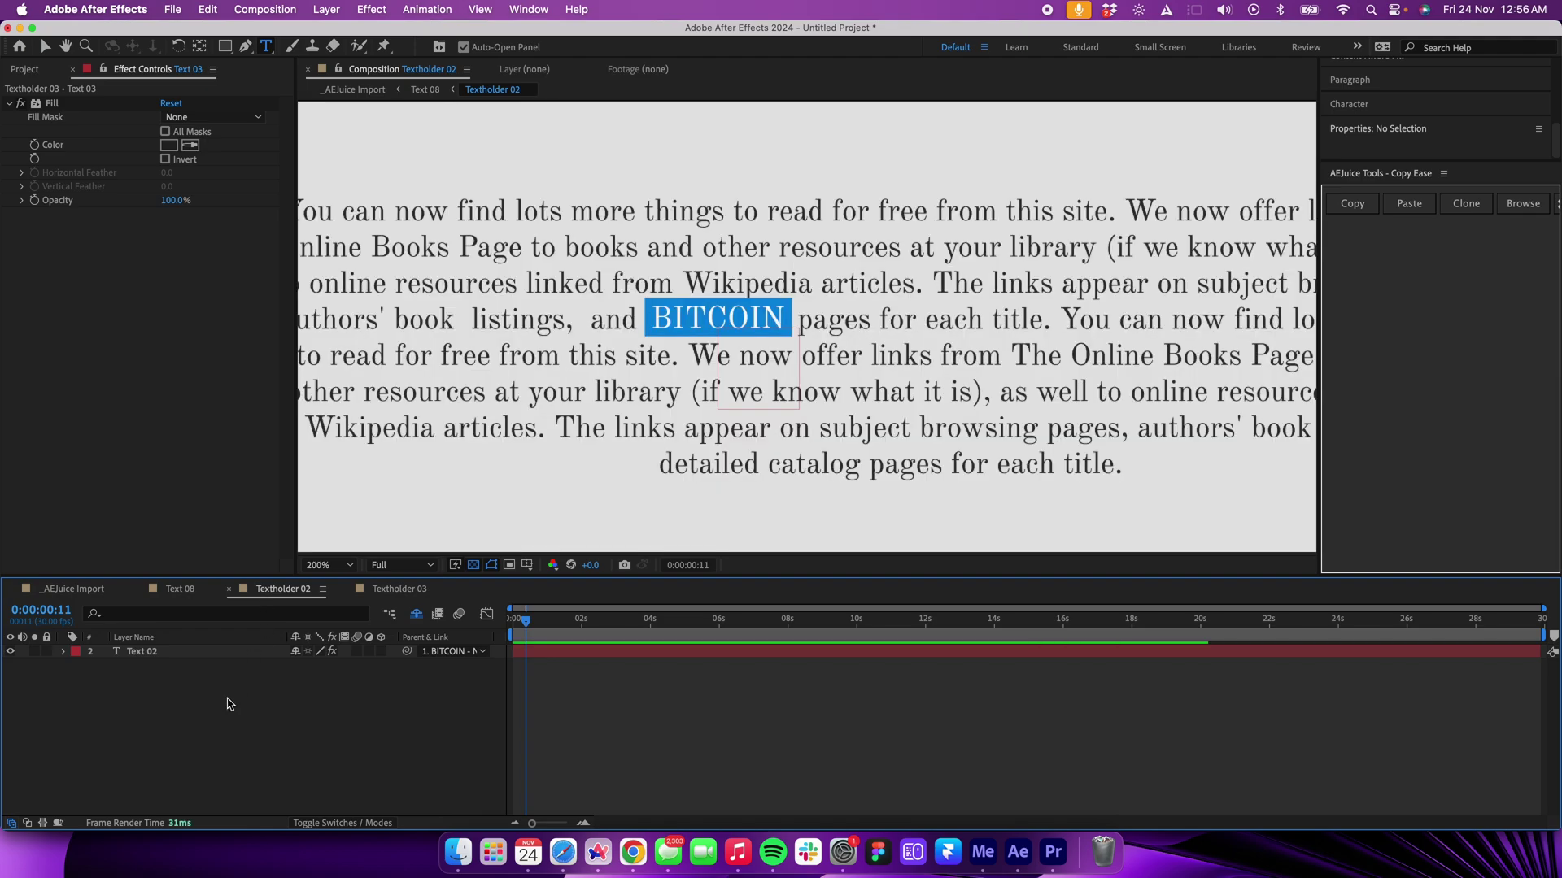
click(188, 589)
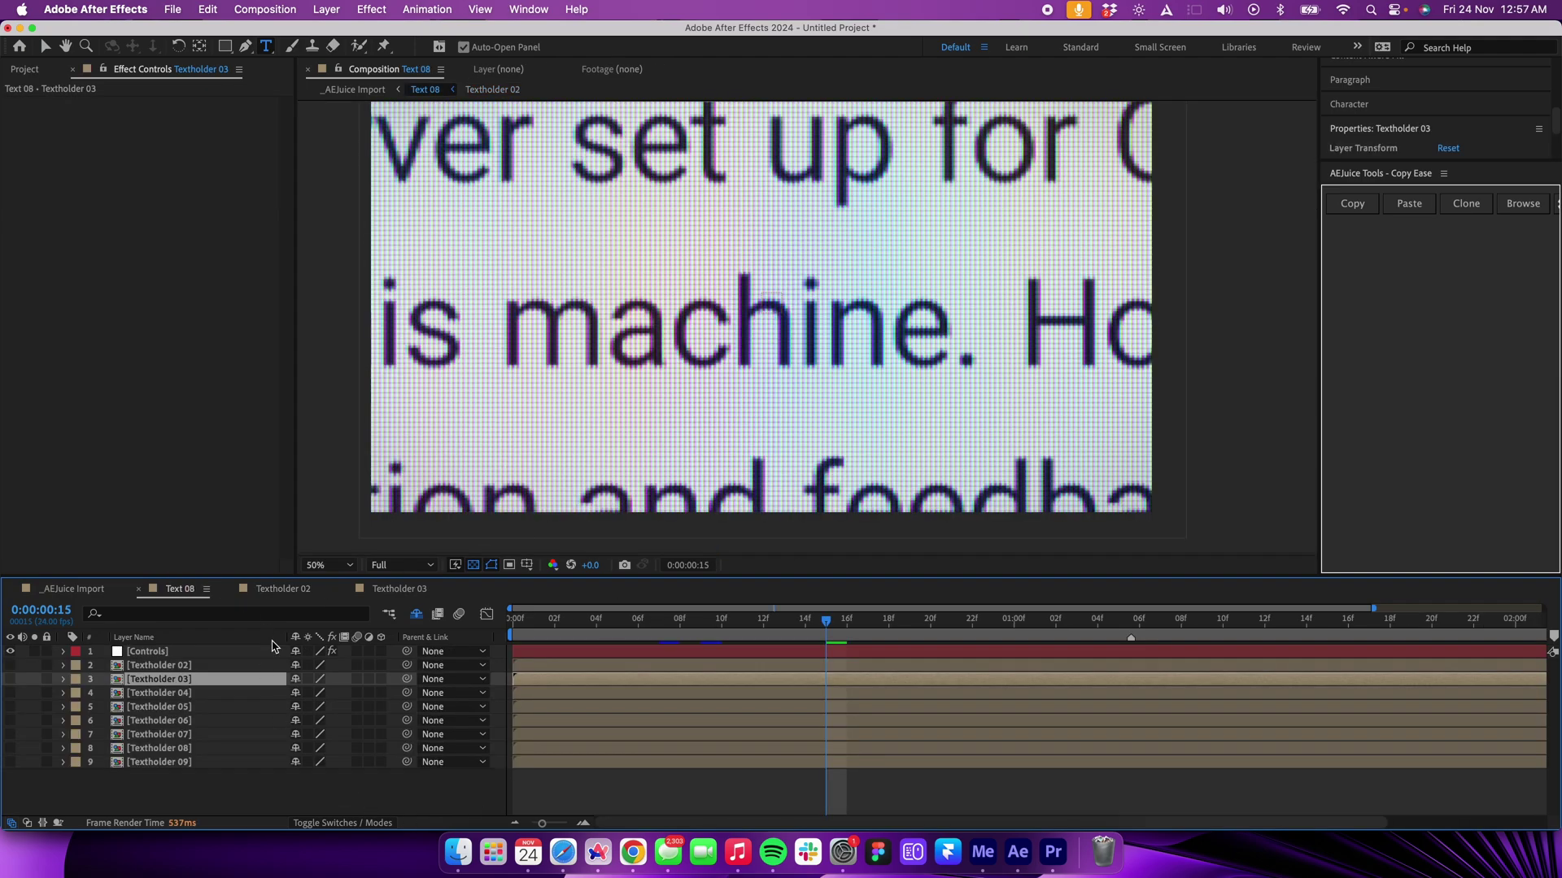
click(1138, 619)
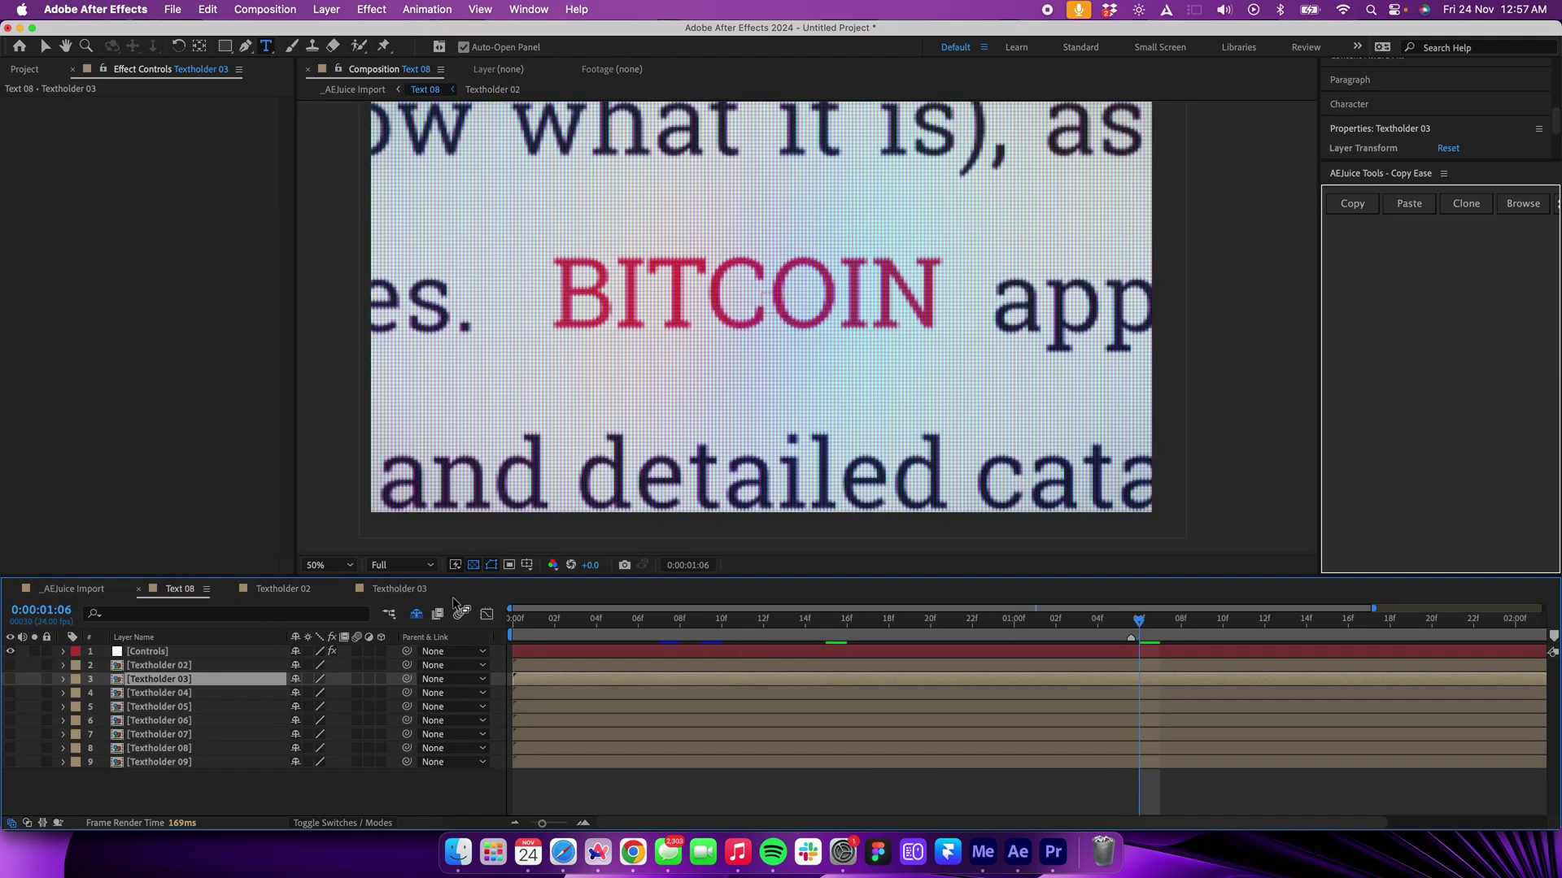
click(145, 666)
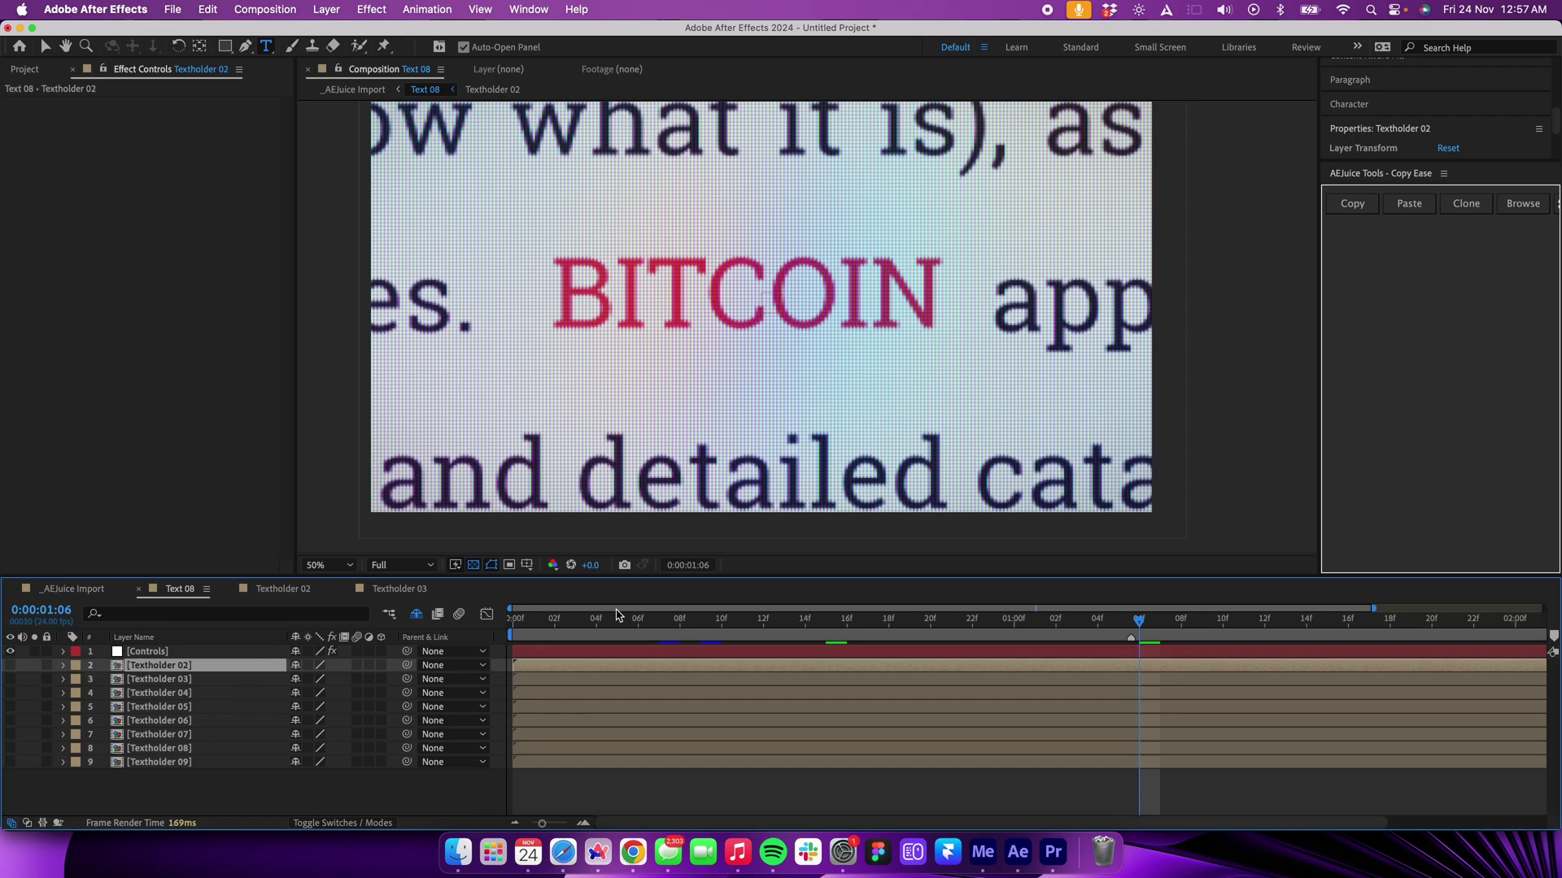
Step: Preview Text 08 at 0:00:00:06 and 0:00:00:23, inspect the paragraph's last line in Textholder 03, and return to Text 08
mouse_move(619, 615)
mouse_down()
mouse_move(540, 620)
mouse_move(637, 619)
mouse_up()
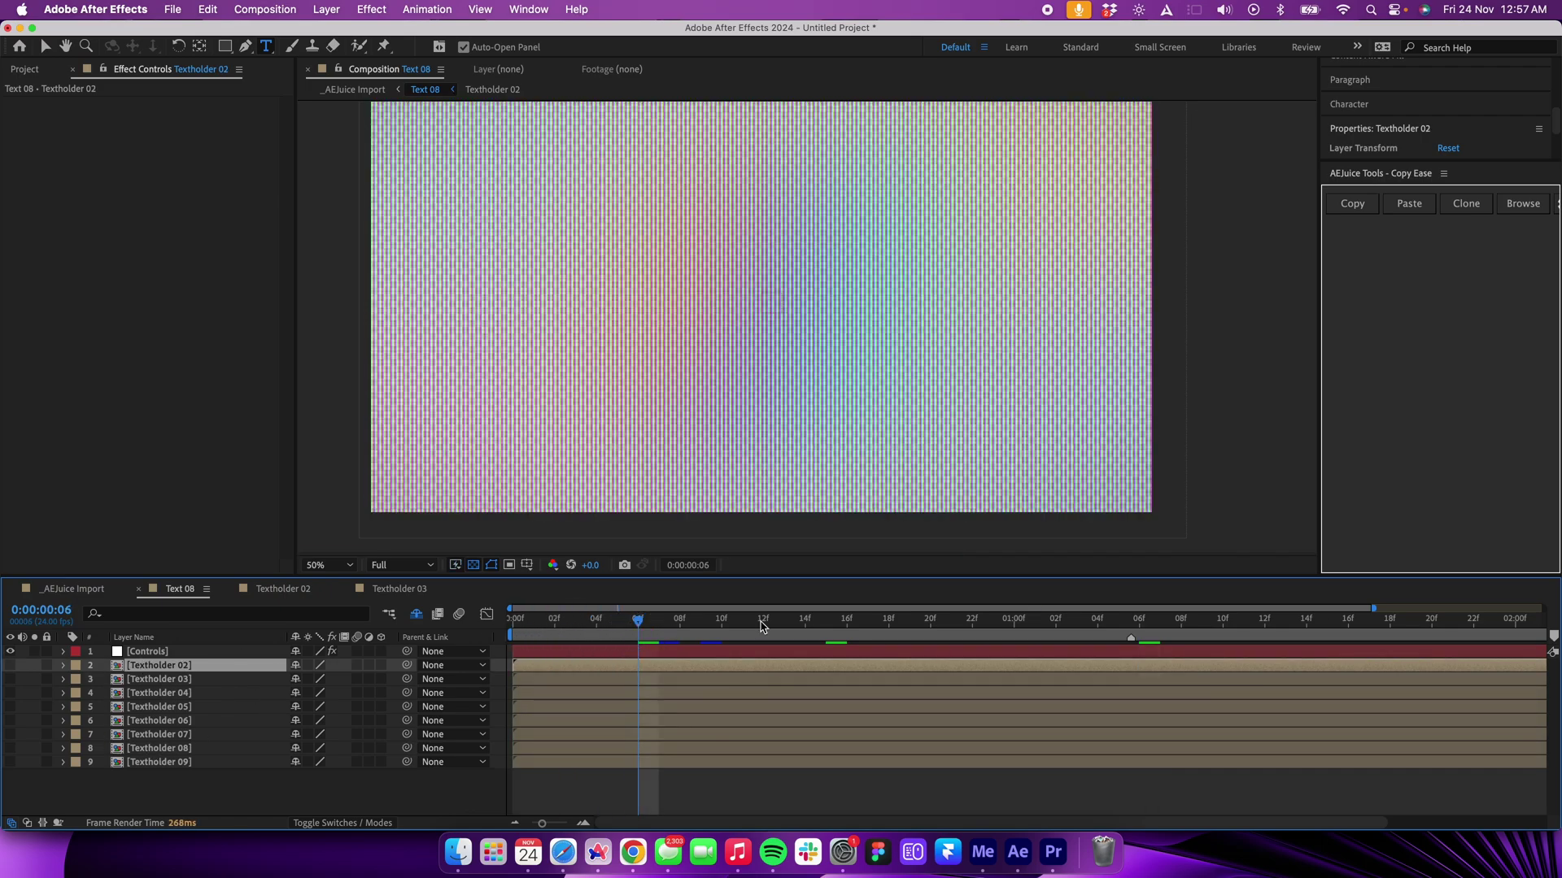
drag(762, 625, 993, 622)
click(179, 680)
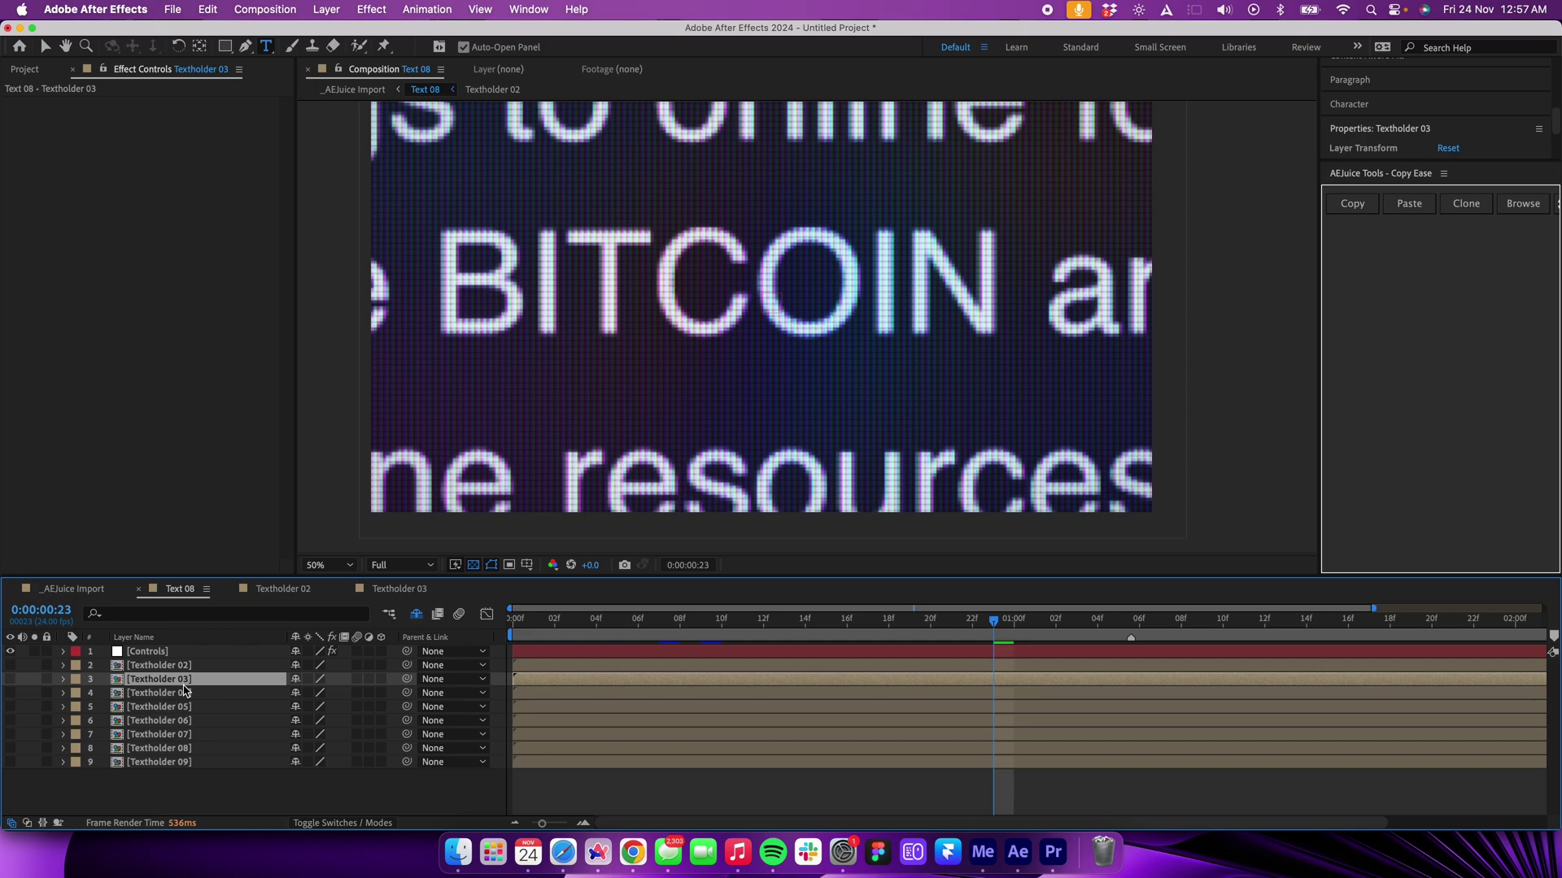
double_click(184, 681)
triple_click(727, 423)
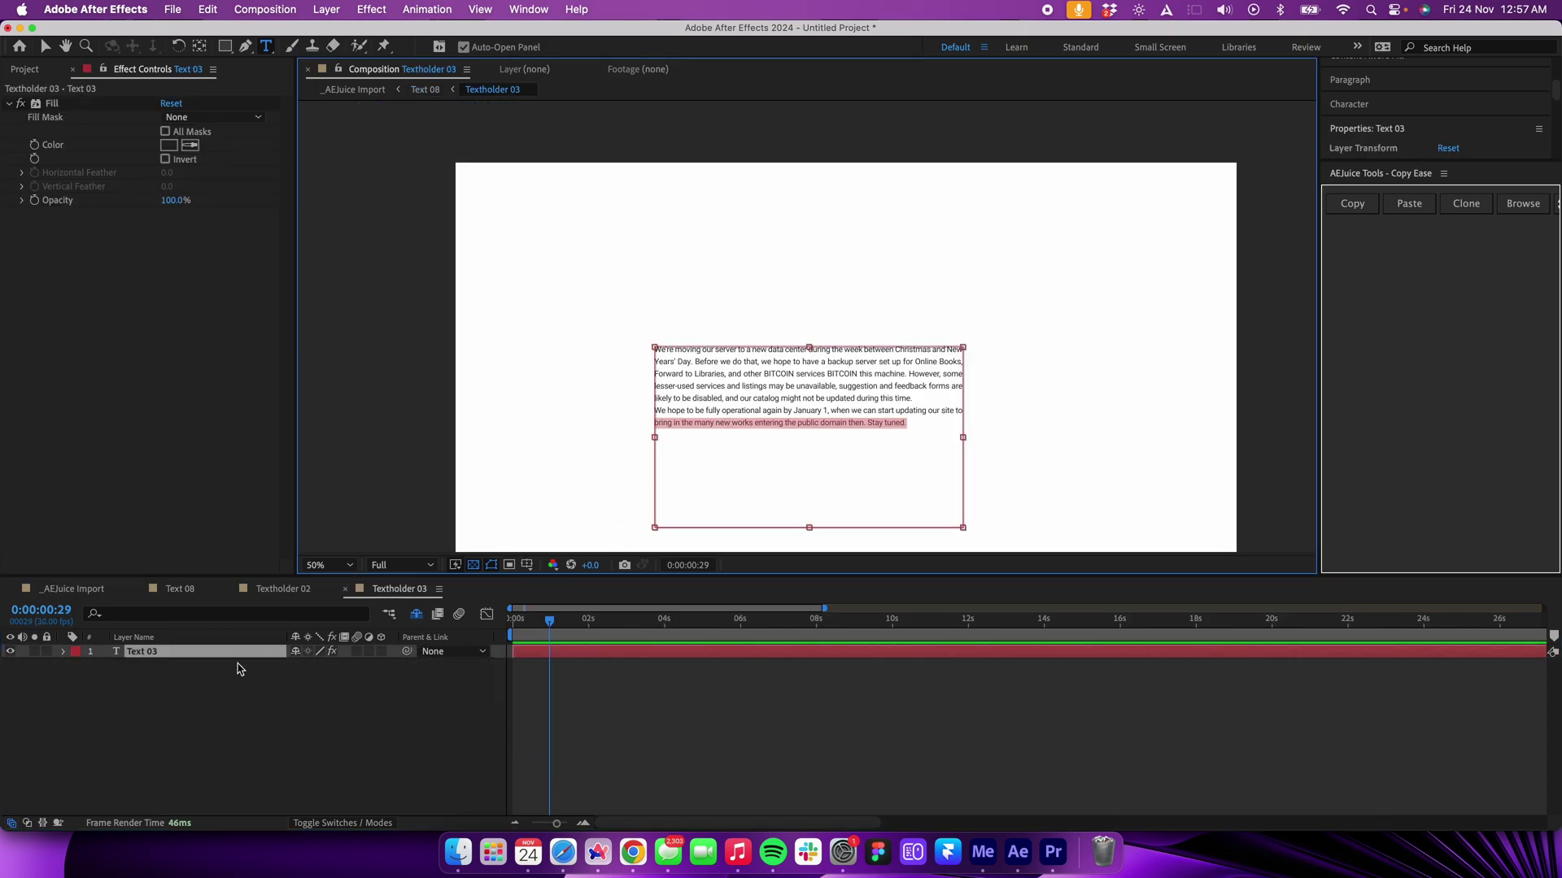
click(183, 592)
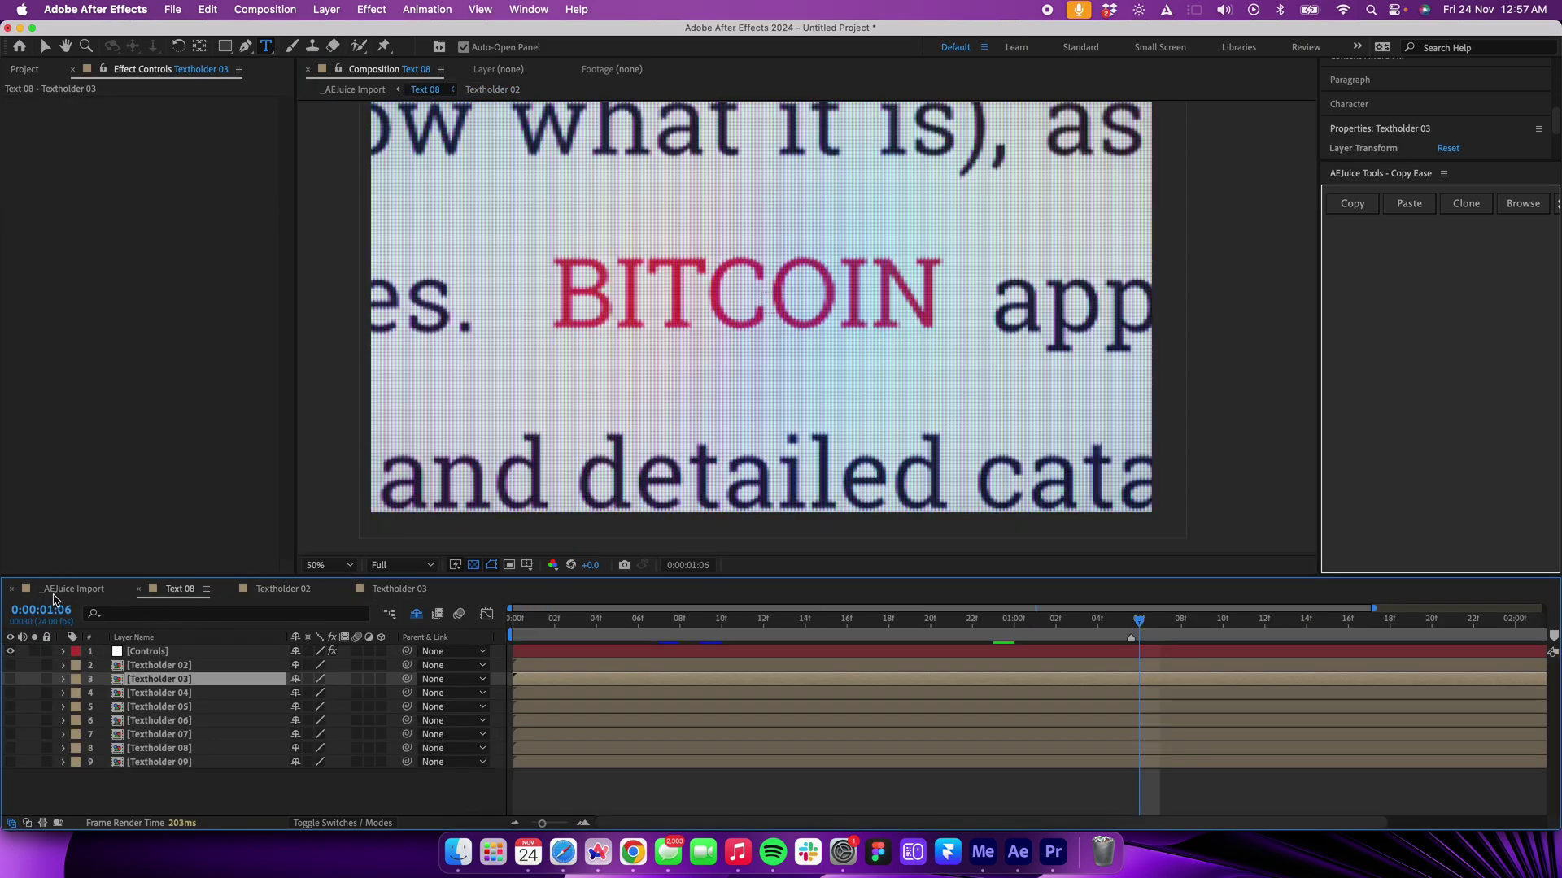
Step: Open the _AEJuice Import composition and preview the timeline from about 0:00:01:16 to 0:00:02:04
click(54, 596)
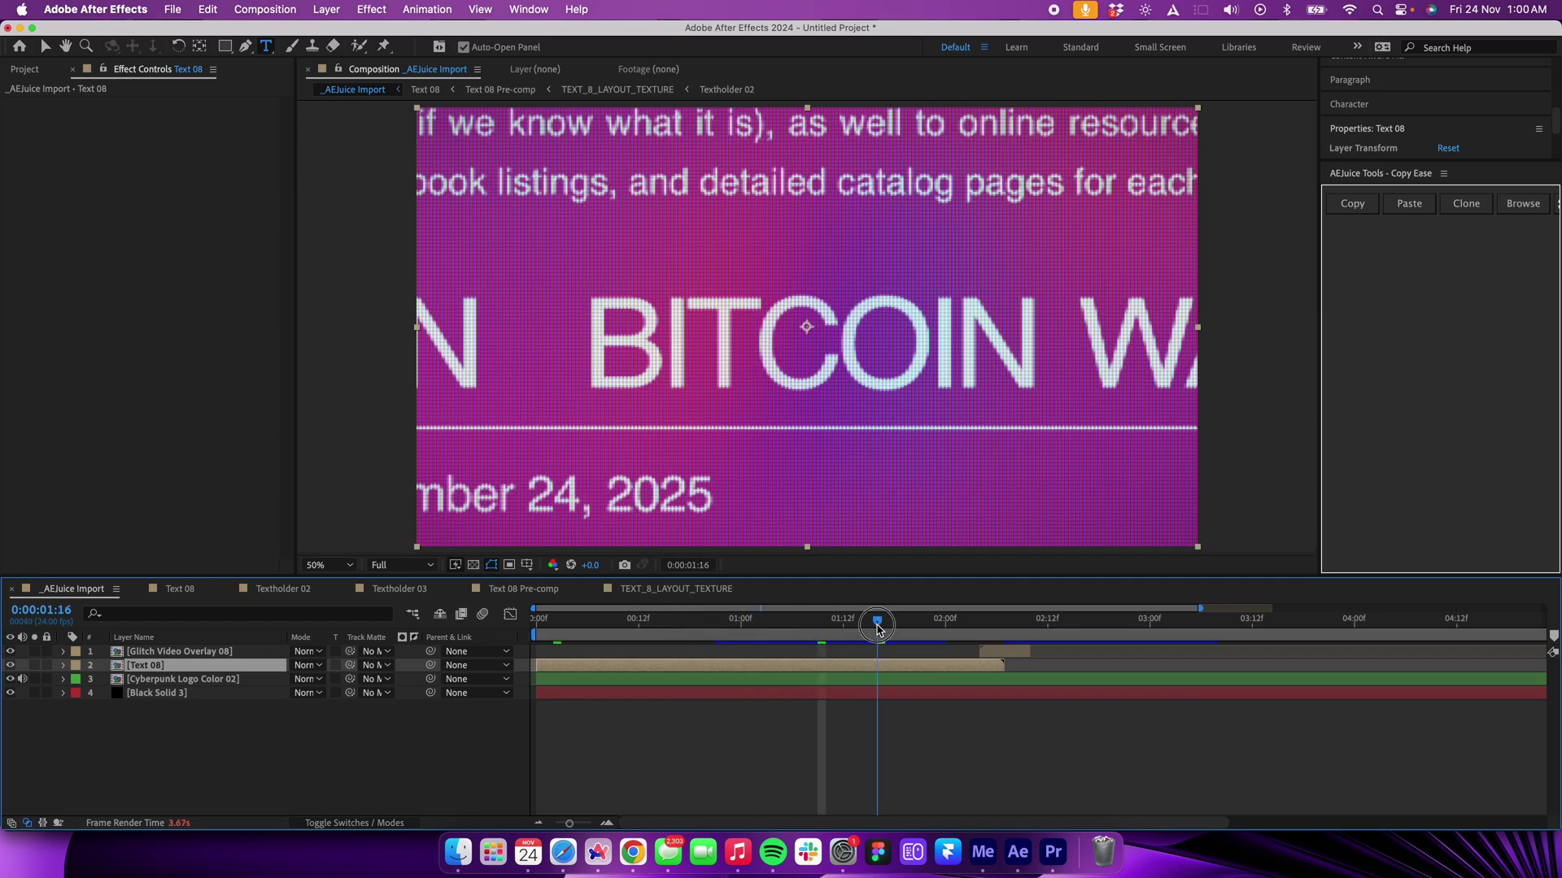
drag(836, 626, 895, 627)
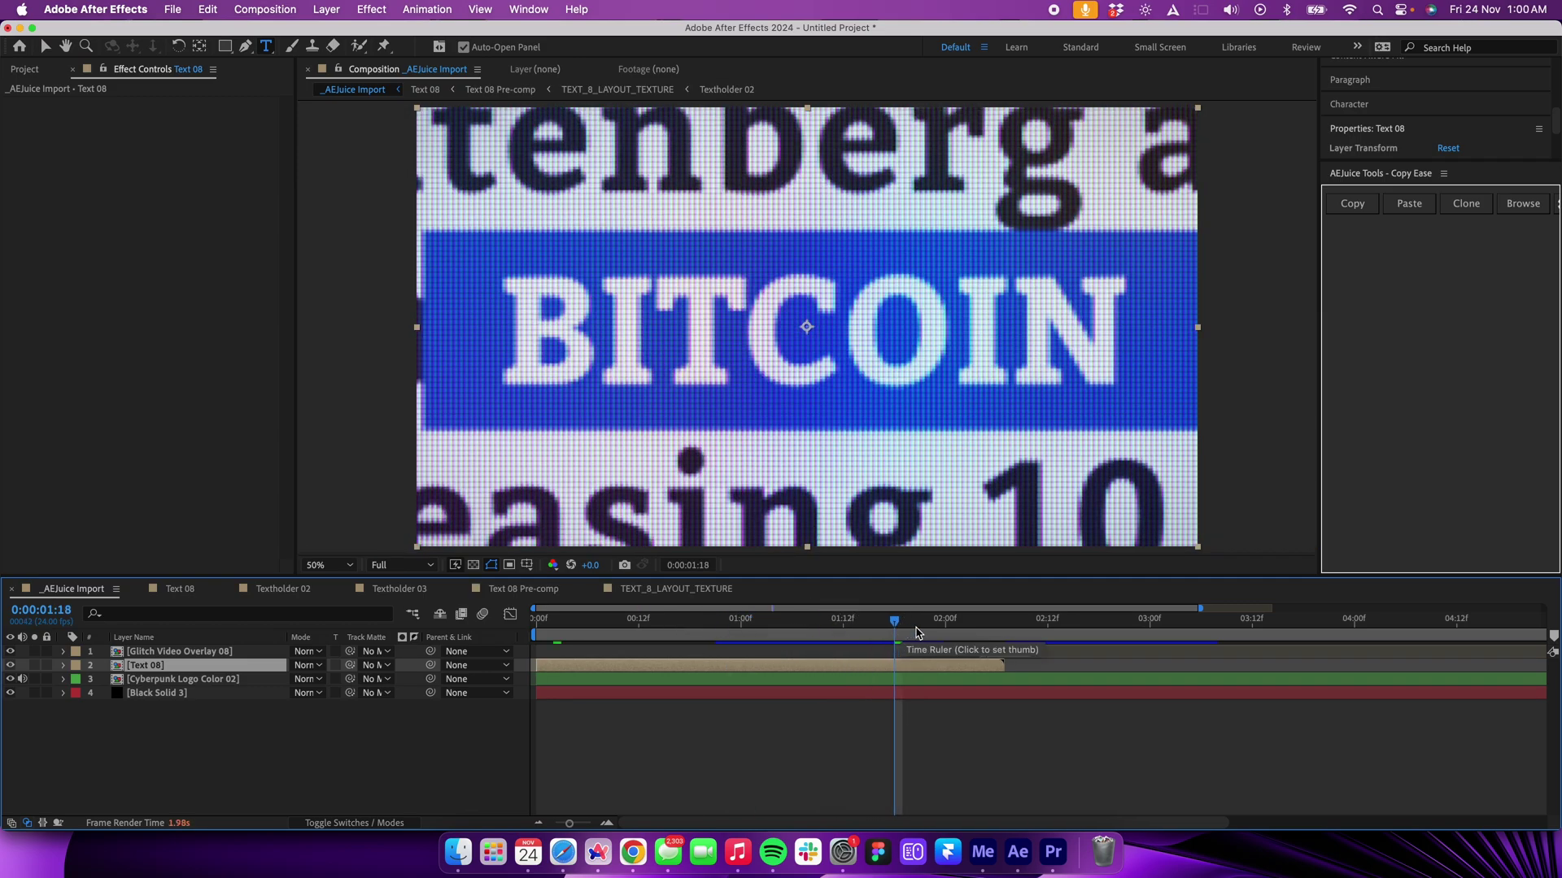
click(933, 627)
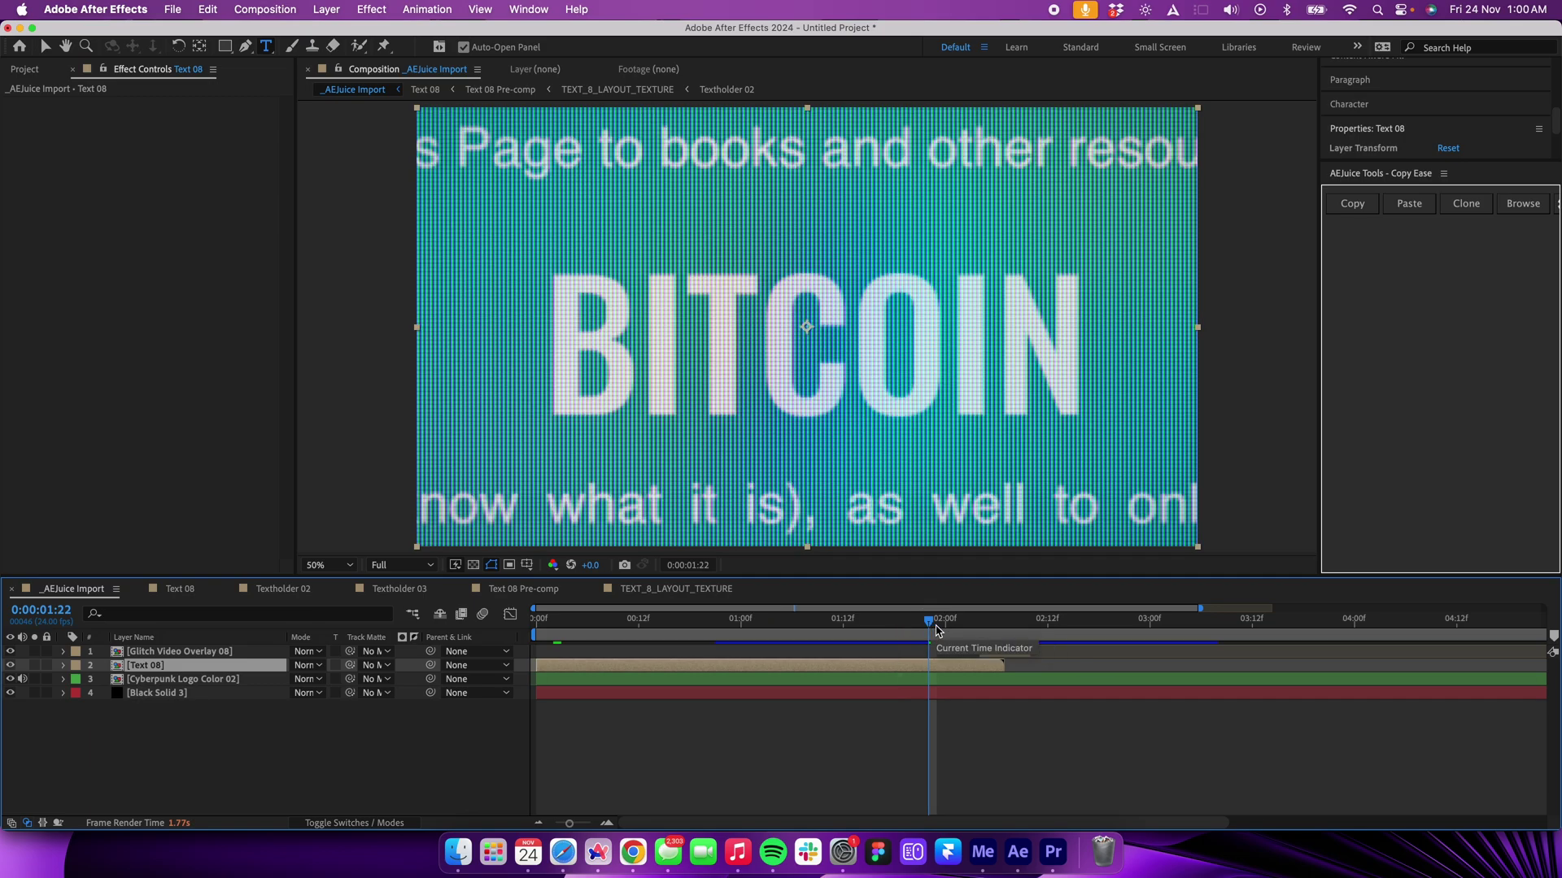
drag(935, 627, 981, 626)
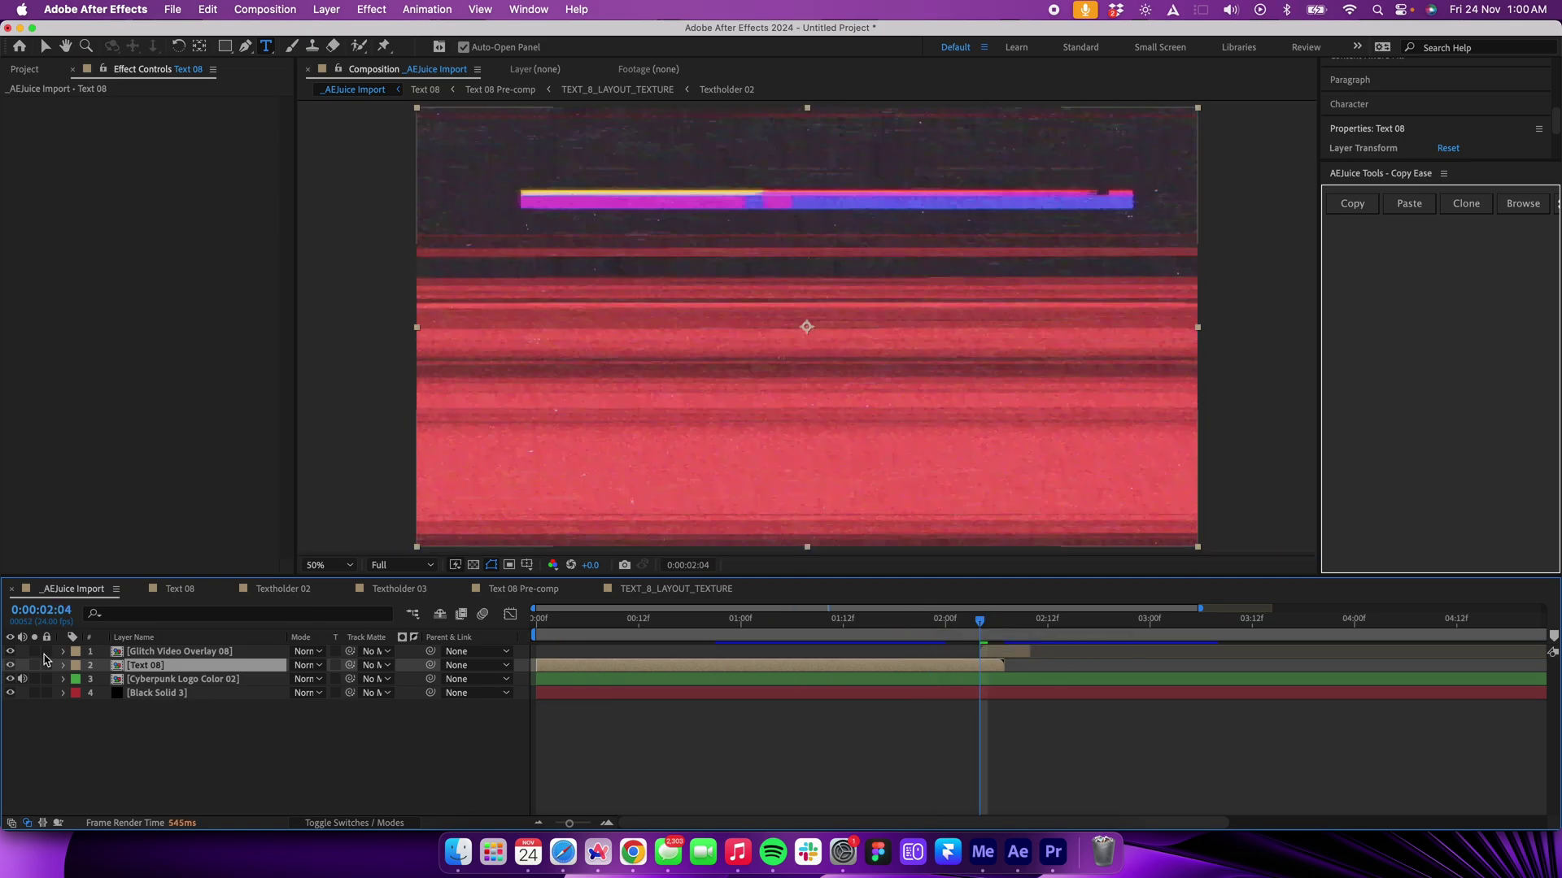
Step: Open the Glitch Video Overlay 08 composition from the main timeline and inspect the Controls layer's colour angle setting
click(238, 657)
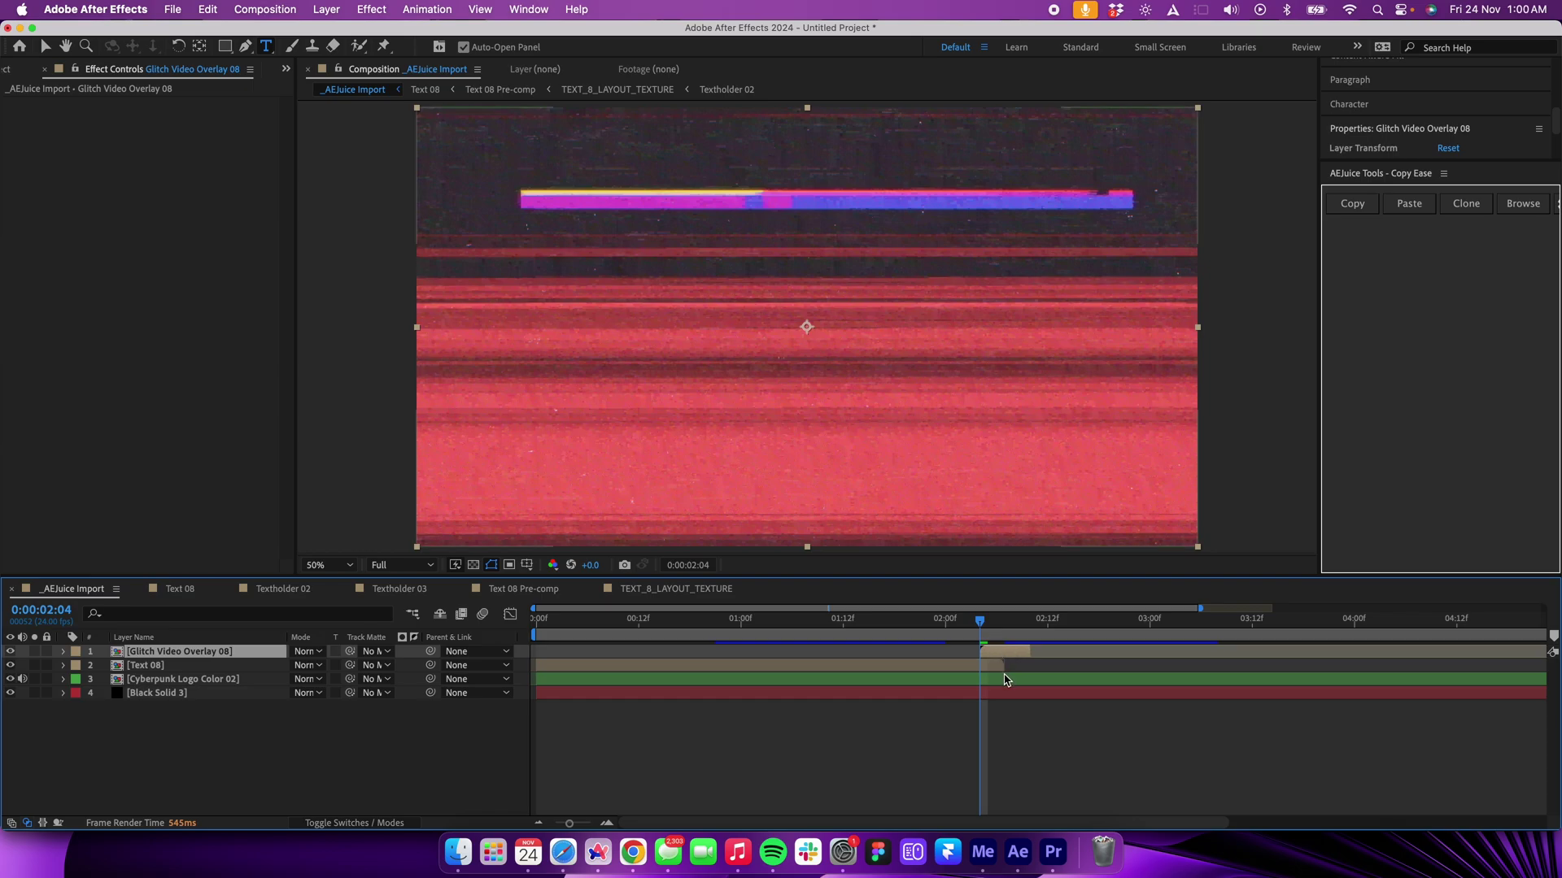
mouse_move(995, 631)
mouse_down()
mouse_move(1013, 630)
mouse_move(960, 635)
mouse_move(1045, 633)
mouse_move(984, 633)
mouse_move(1017, 632)
mouse_up()
double_click(979, 651)
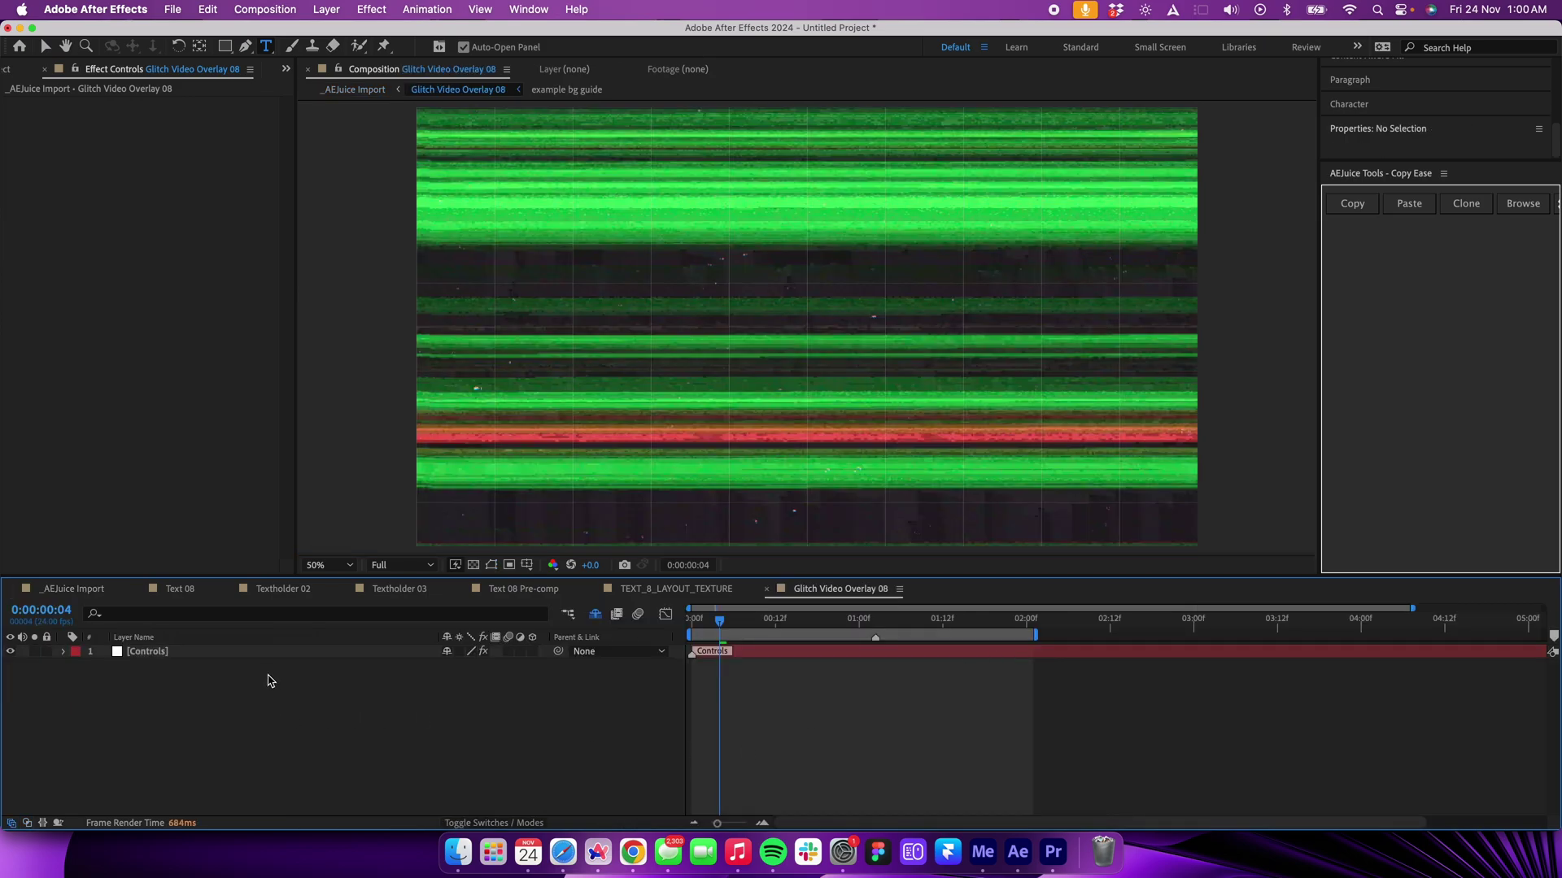
click(279, 653)
drag(192, 144, 186, 152)
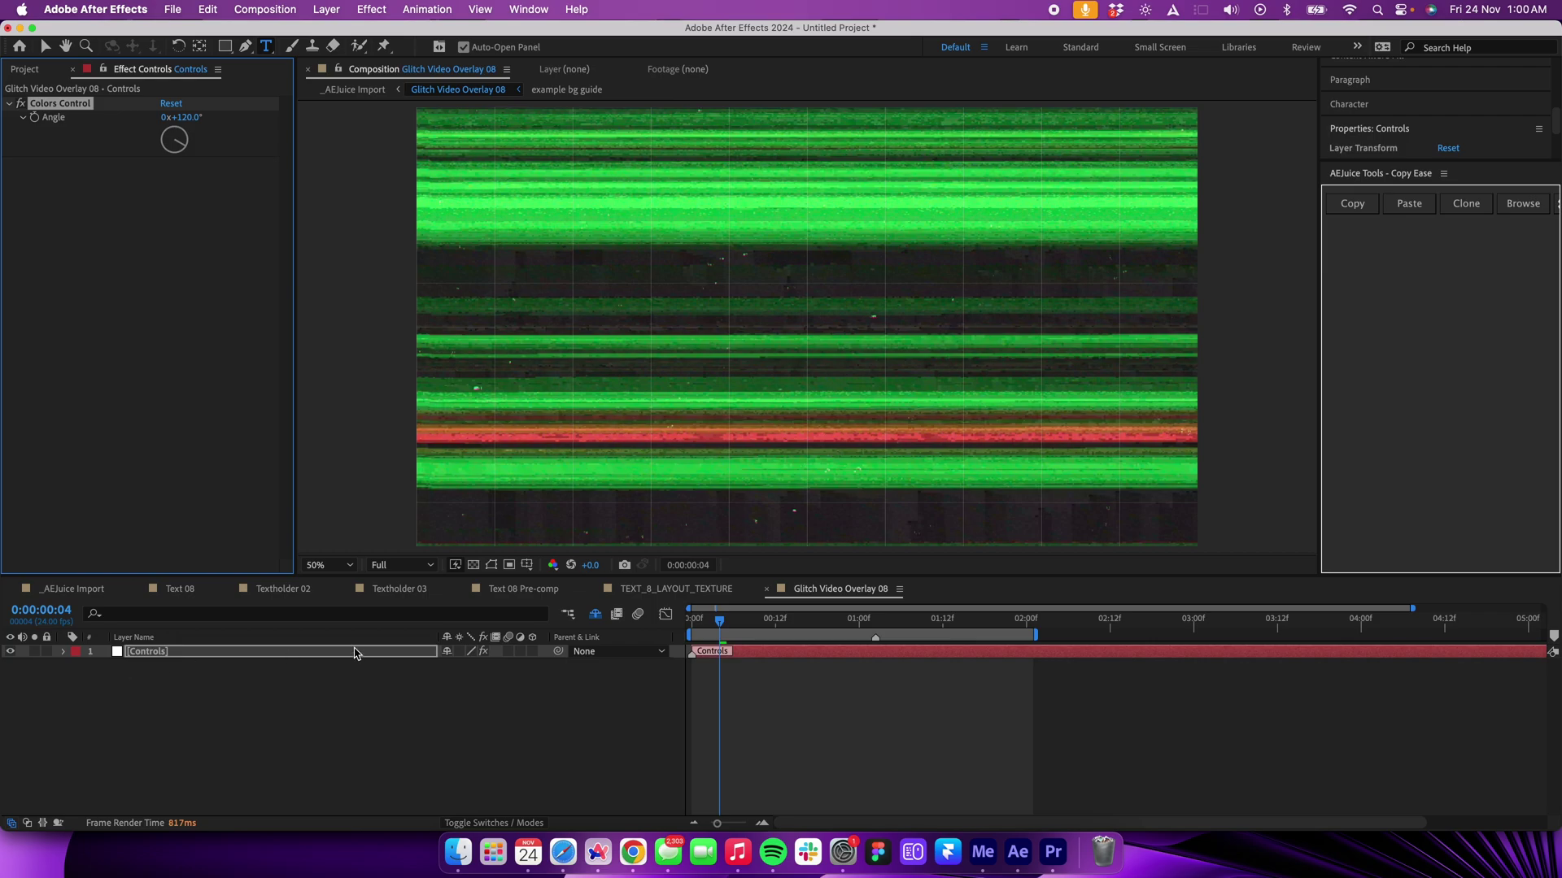
Step: Reveal the hidden layers, inspect the effects on Null 590 and Glitch Video Overlay 08.mp4, and return to the main composition
click(594, 614)
click(207, 667)
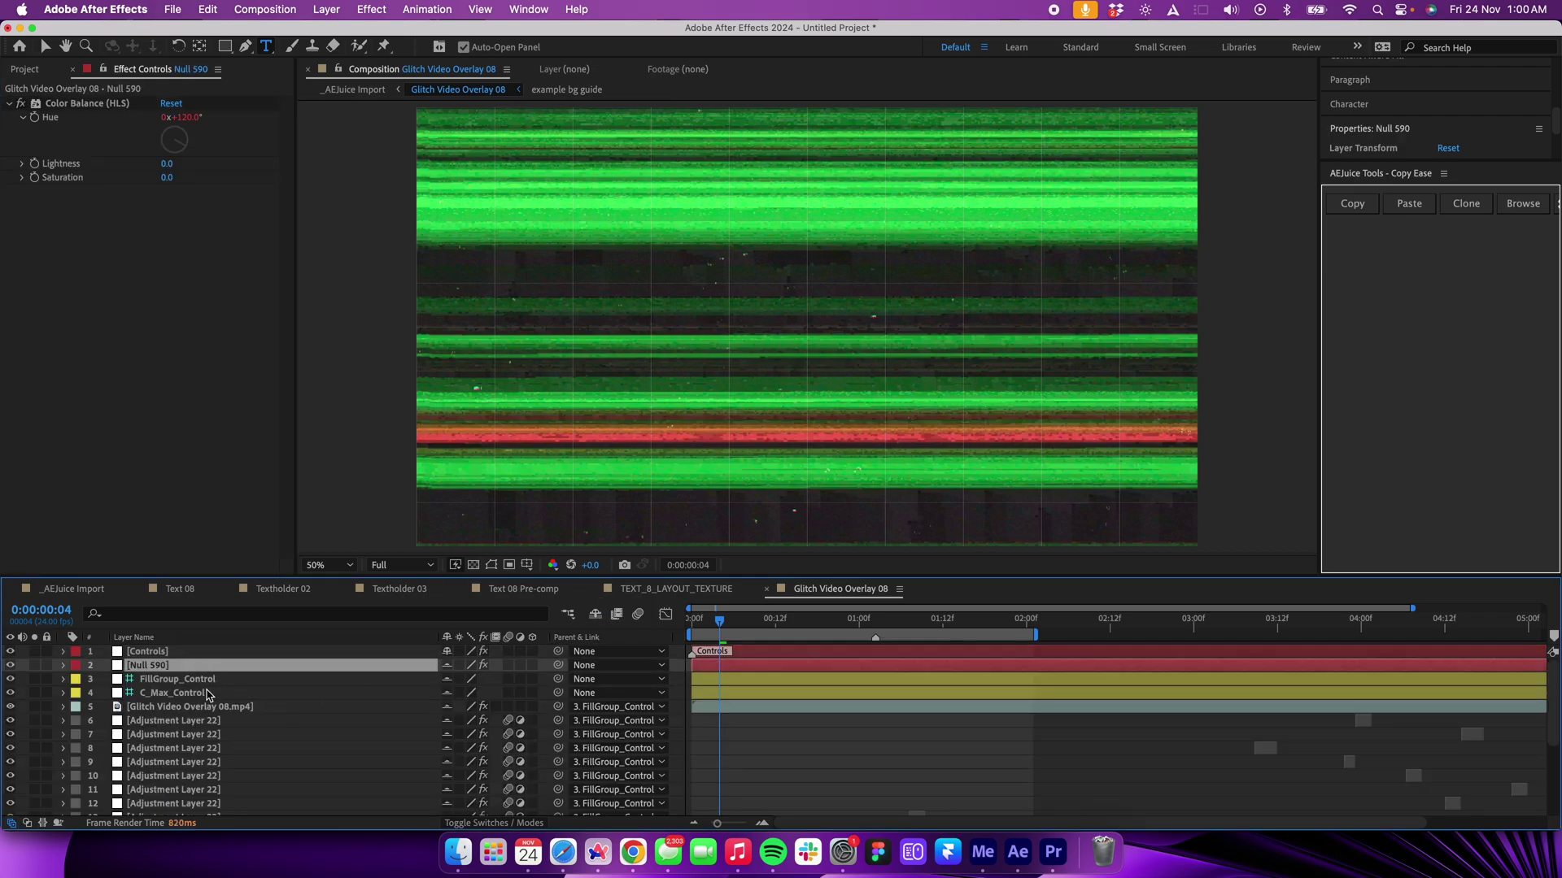
click(230, 707)
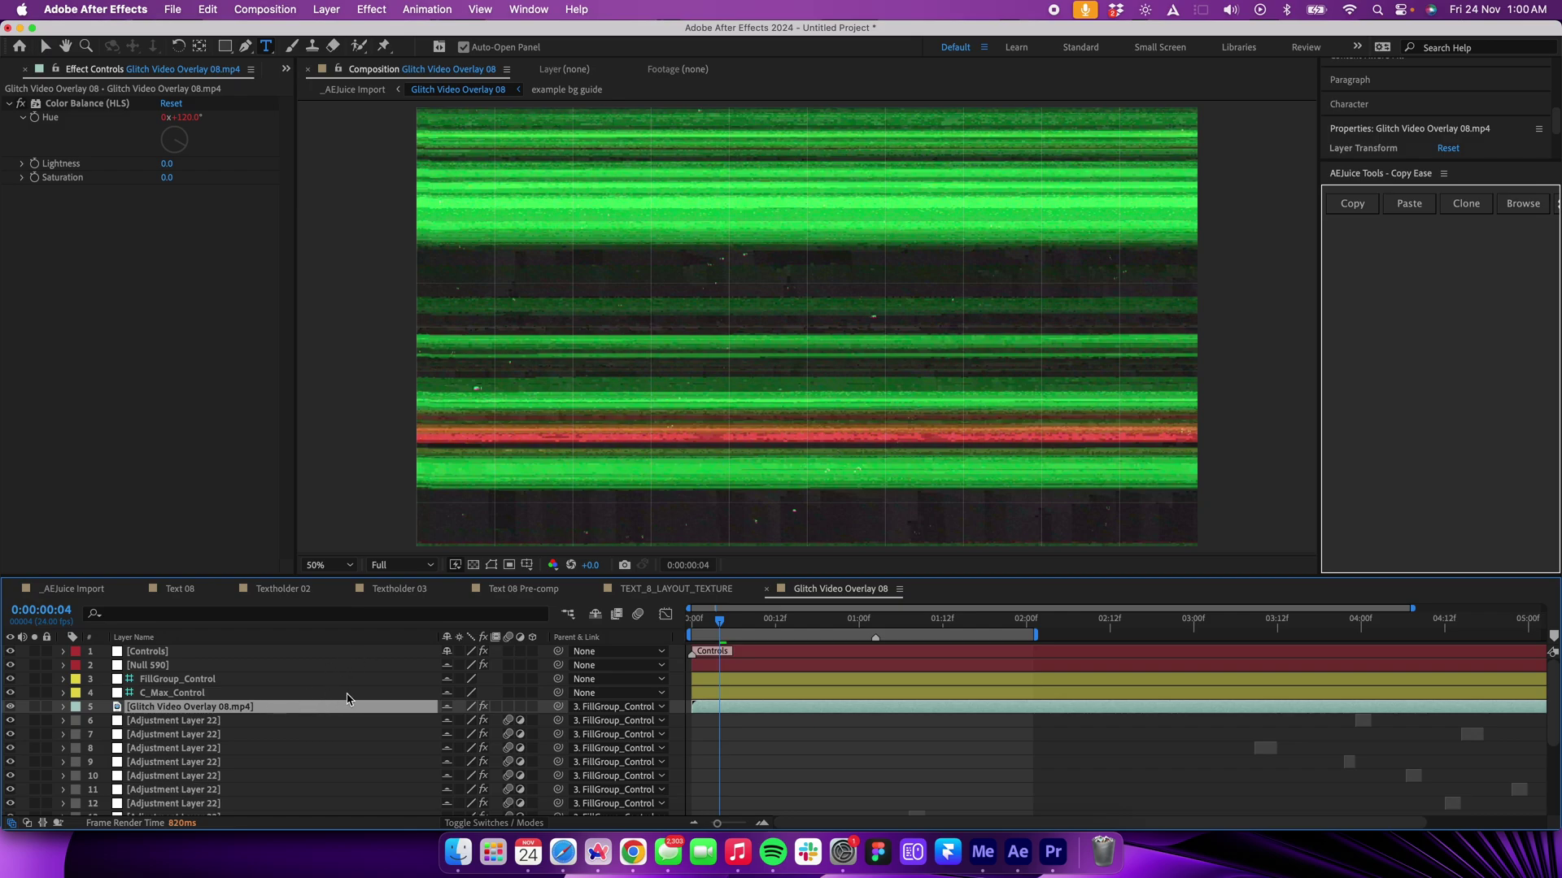
key(shift+Escape)
Step: Open the Cyberpunk Logo Color 02 composition at 0:00:02:11 of the main timeline and show its Controls layer settings
click(1040, 627)
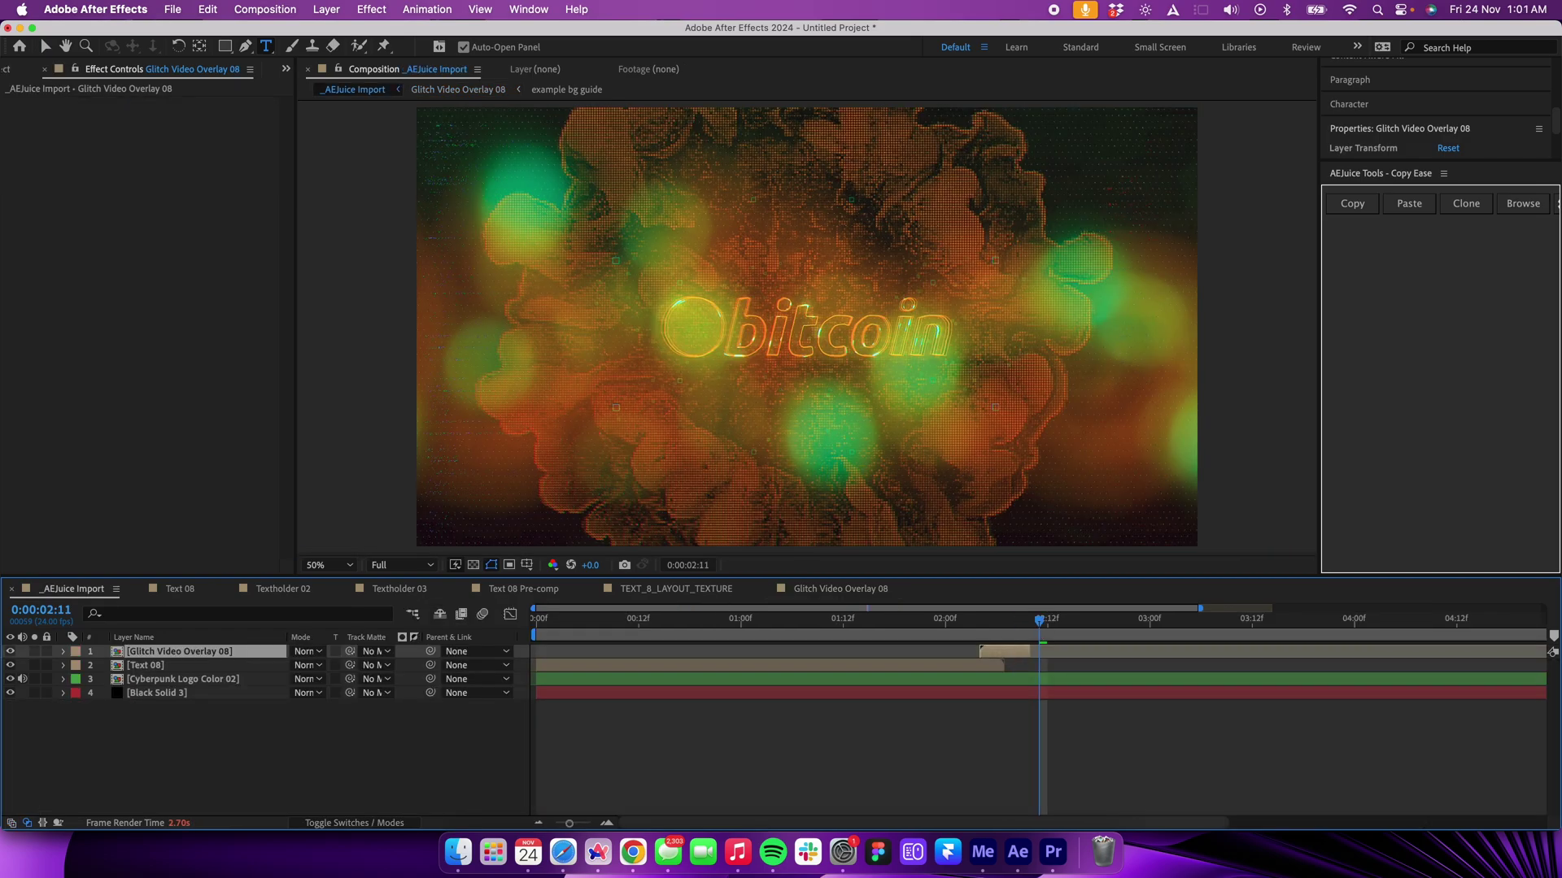
double_click(1067, 686)
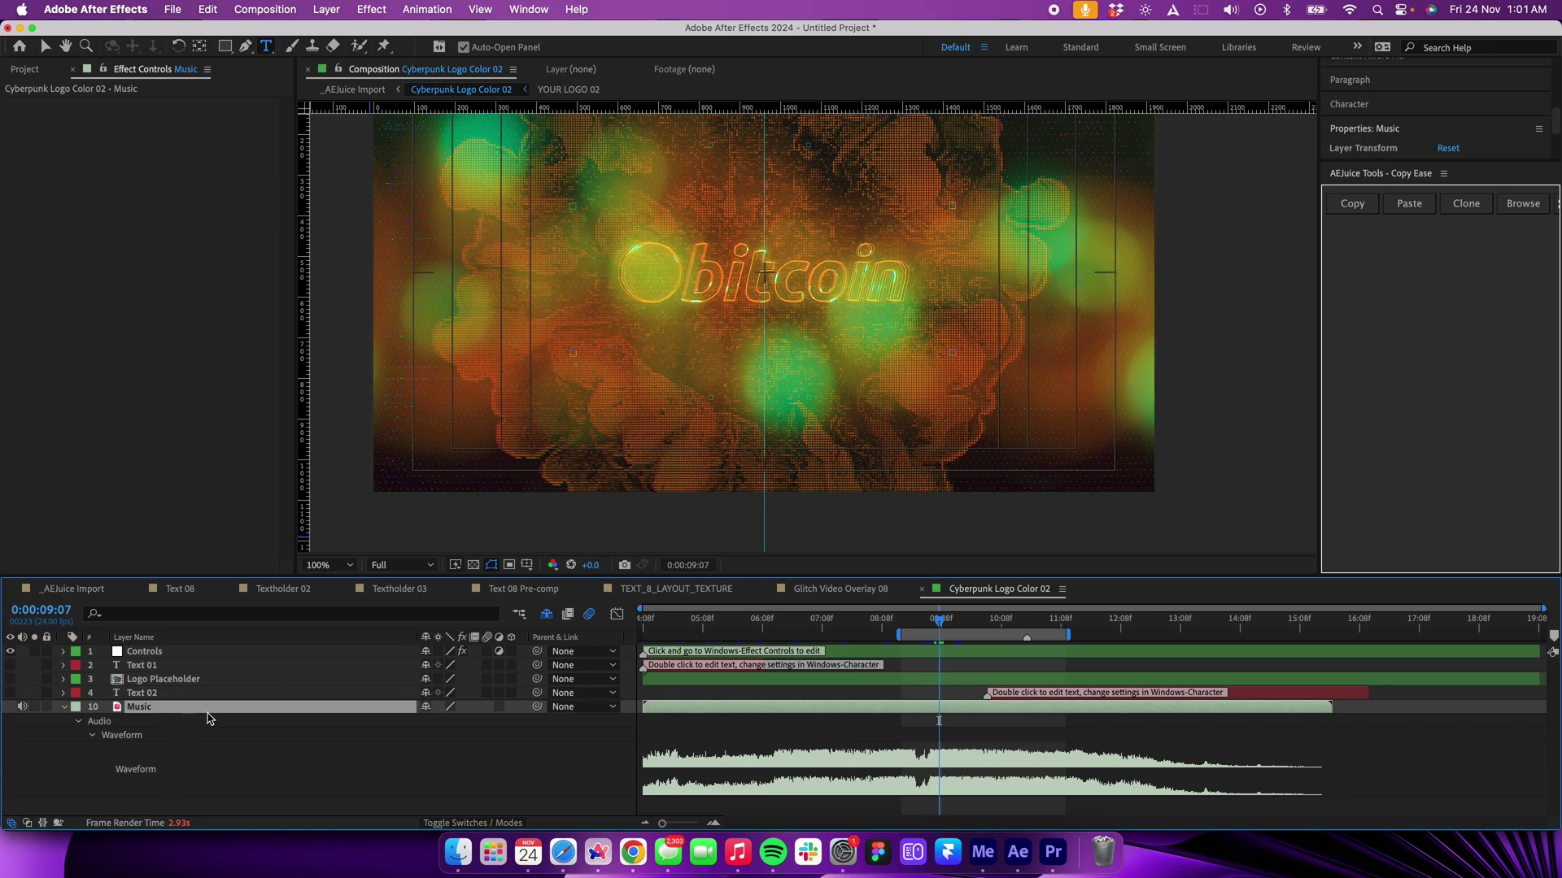
click(170, 653)
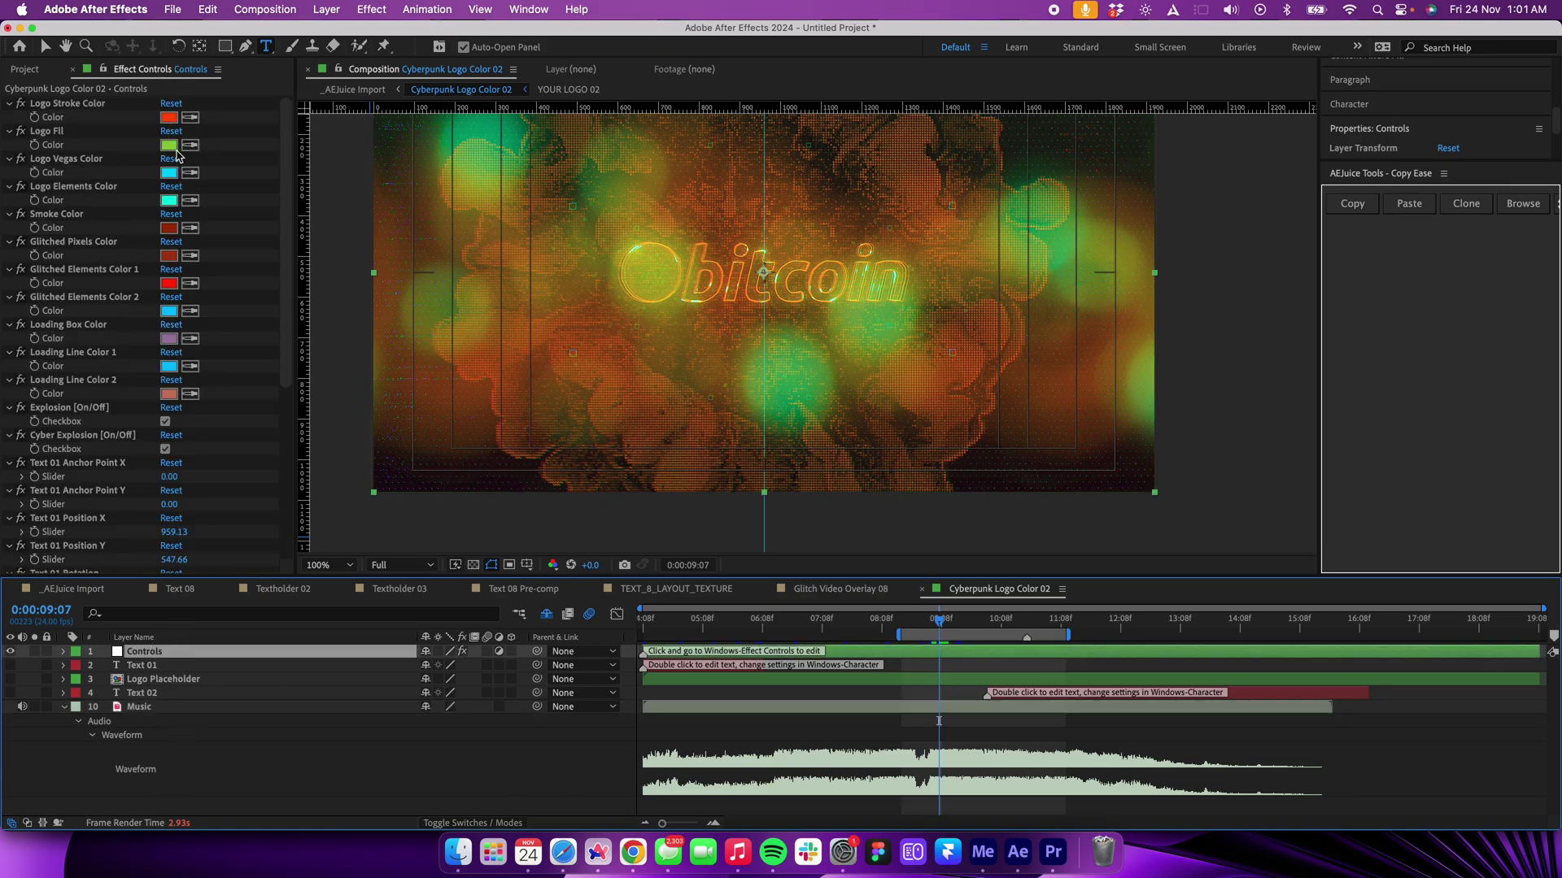
Step: Try changing the Logo Stroke Color to blue 080BFF and undo the change
click(169, 119)
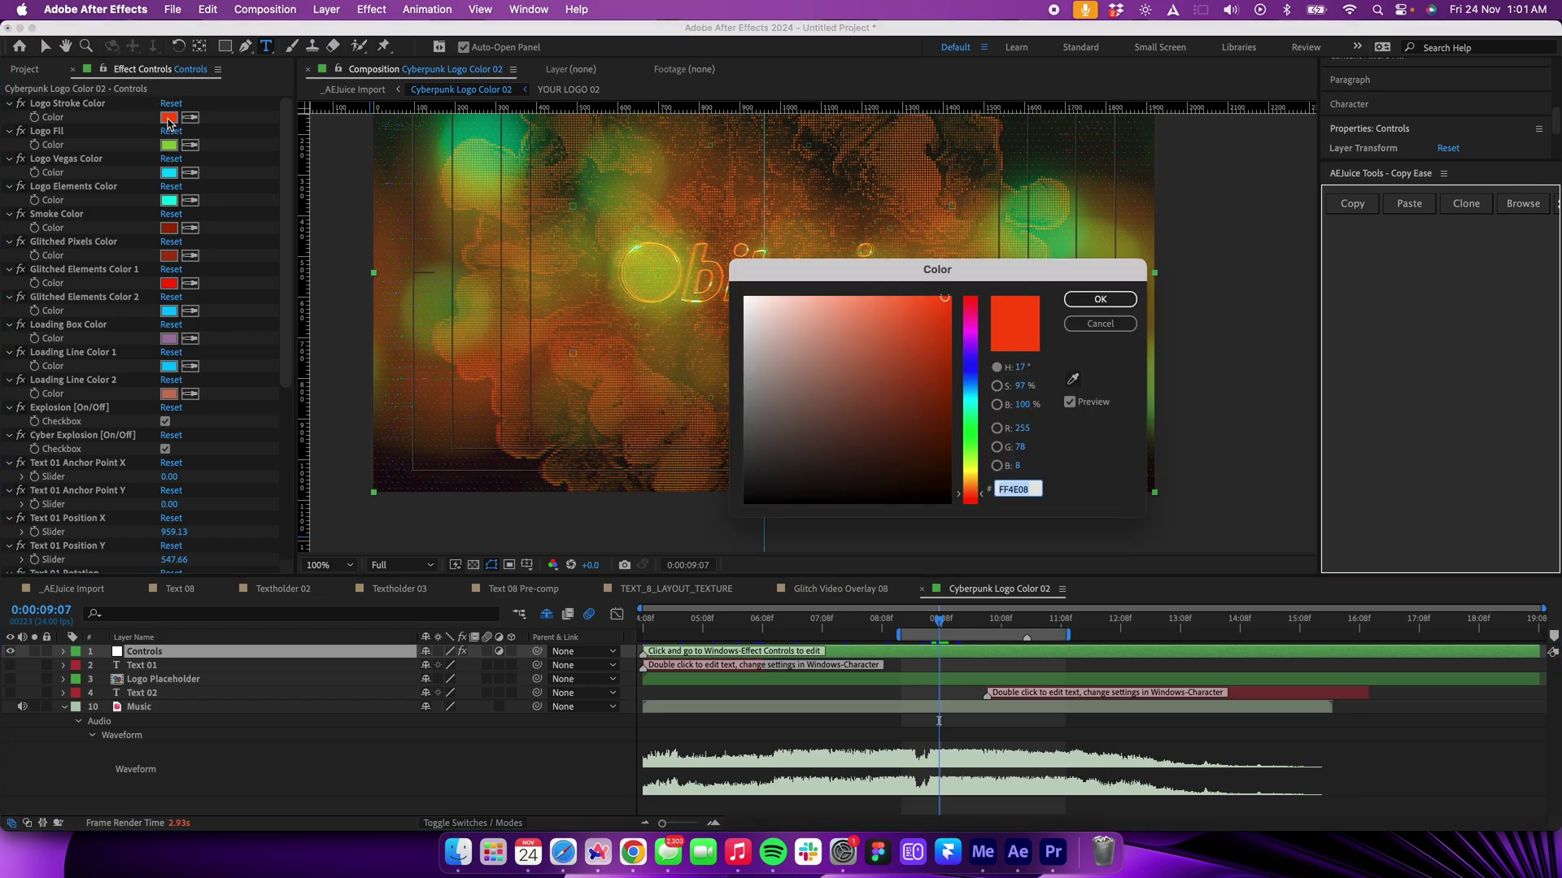
click(977, 369)
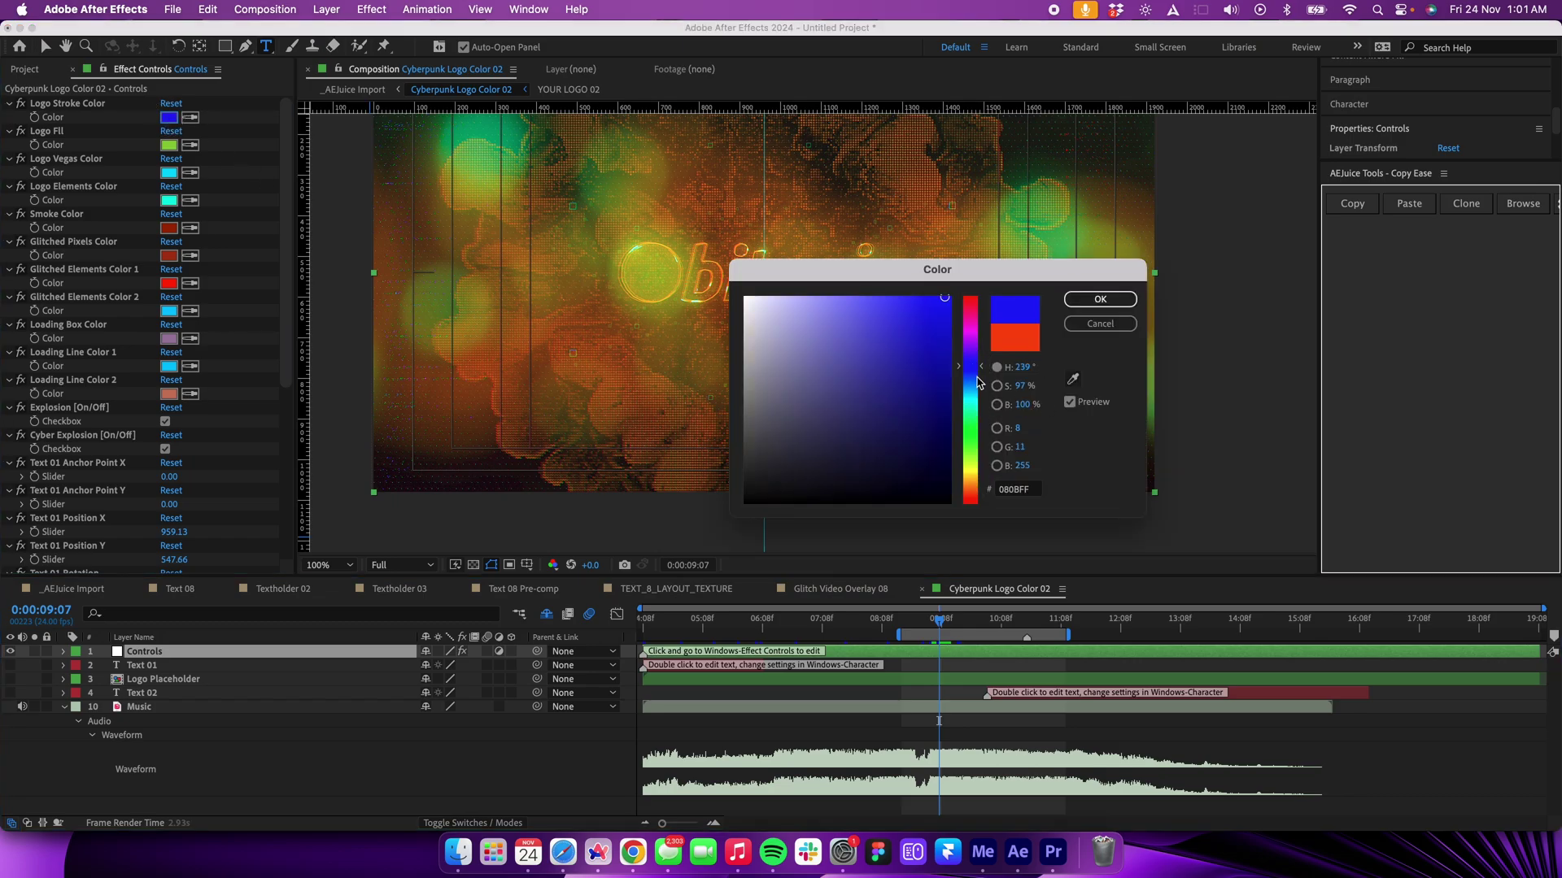
click(1099, 299)
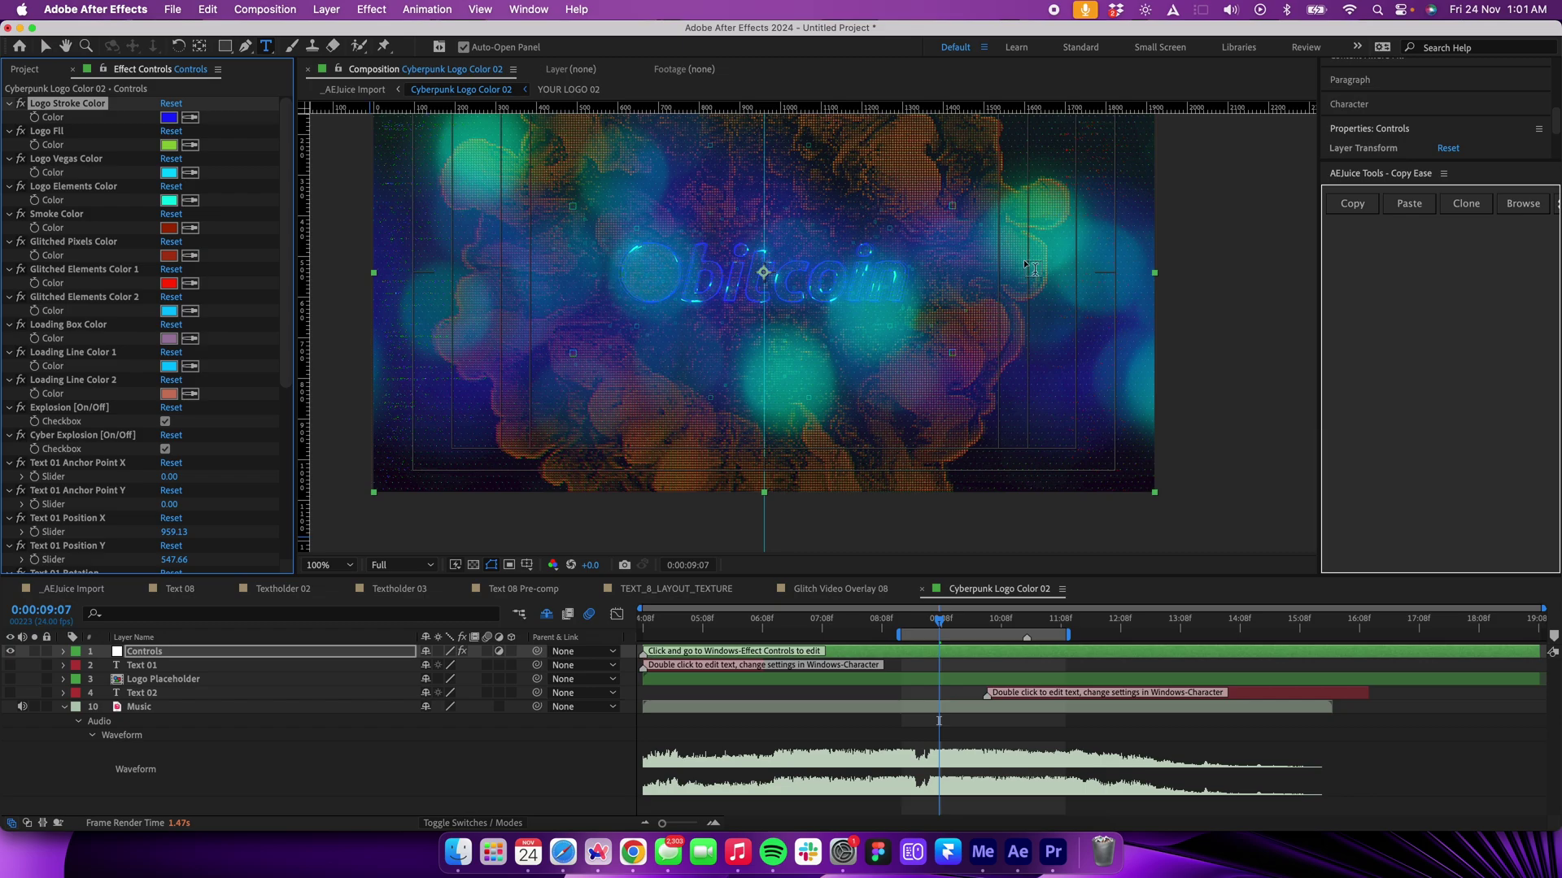
key(super+z)
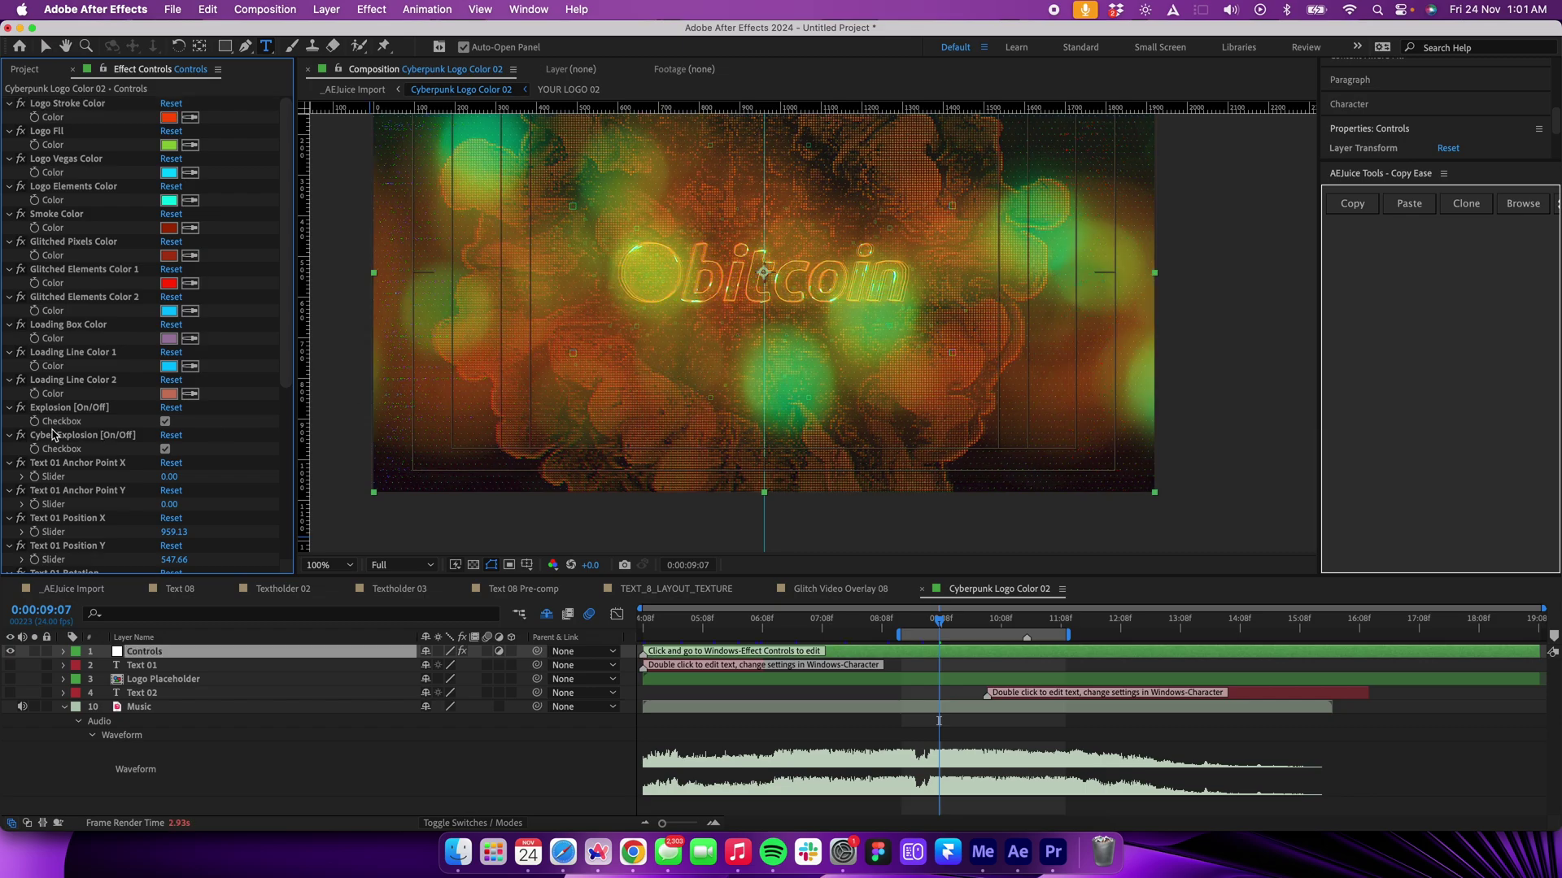
Step: Review the remaining explosion and text settings of the Controls layer and open the Logo Placeholder composition
scroll(87, 450, down, 5)
scroll(101, 443, down, 6)
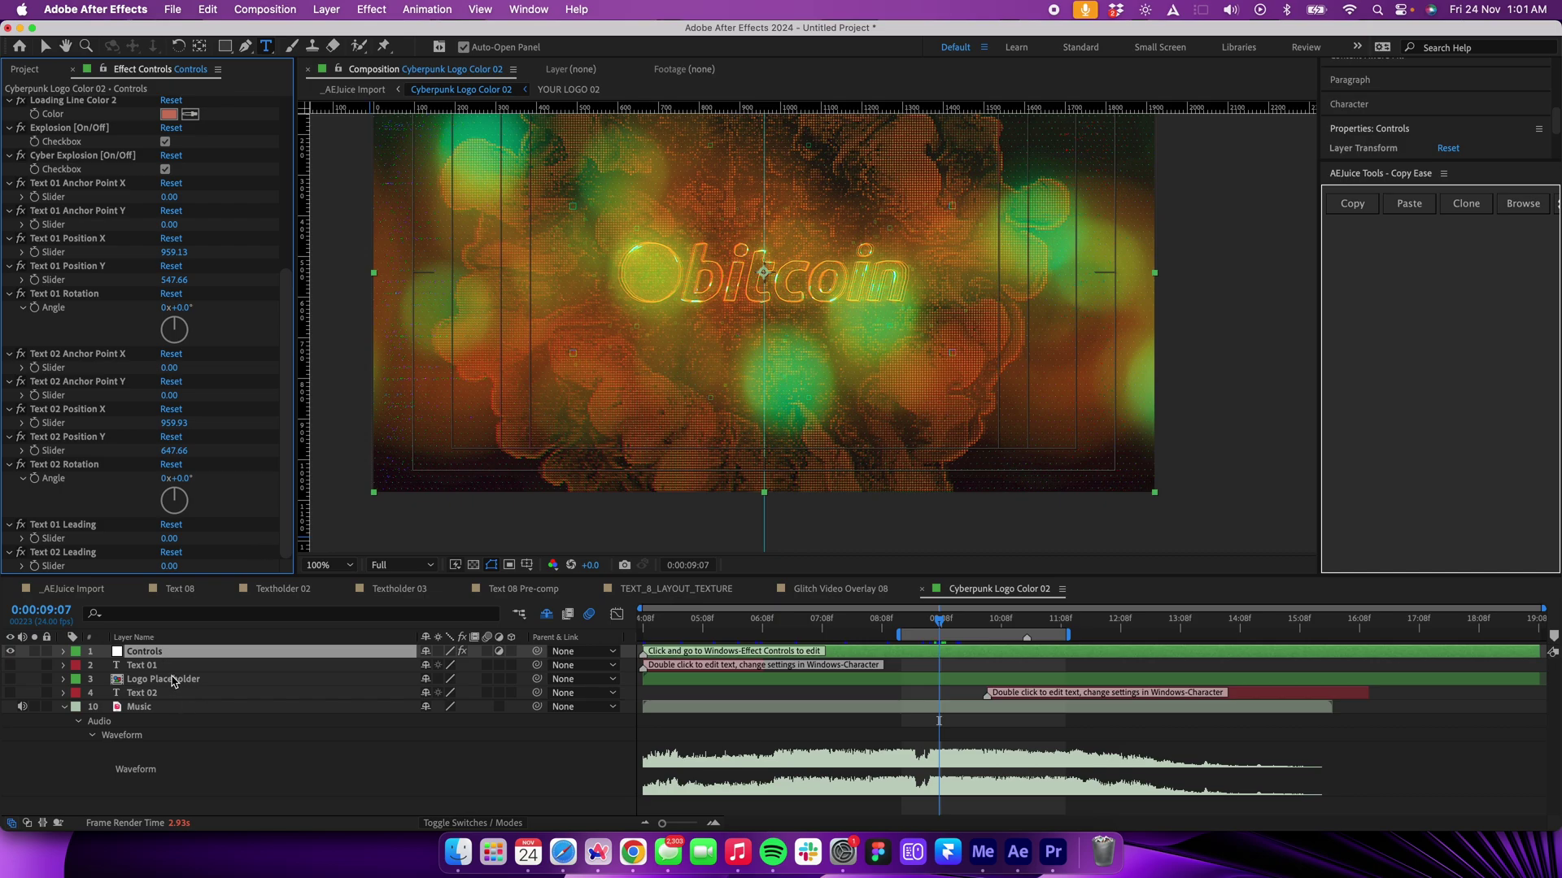
double_click(173, 680)
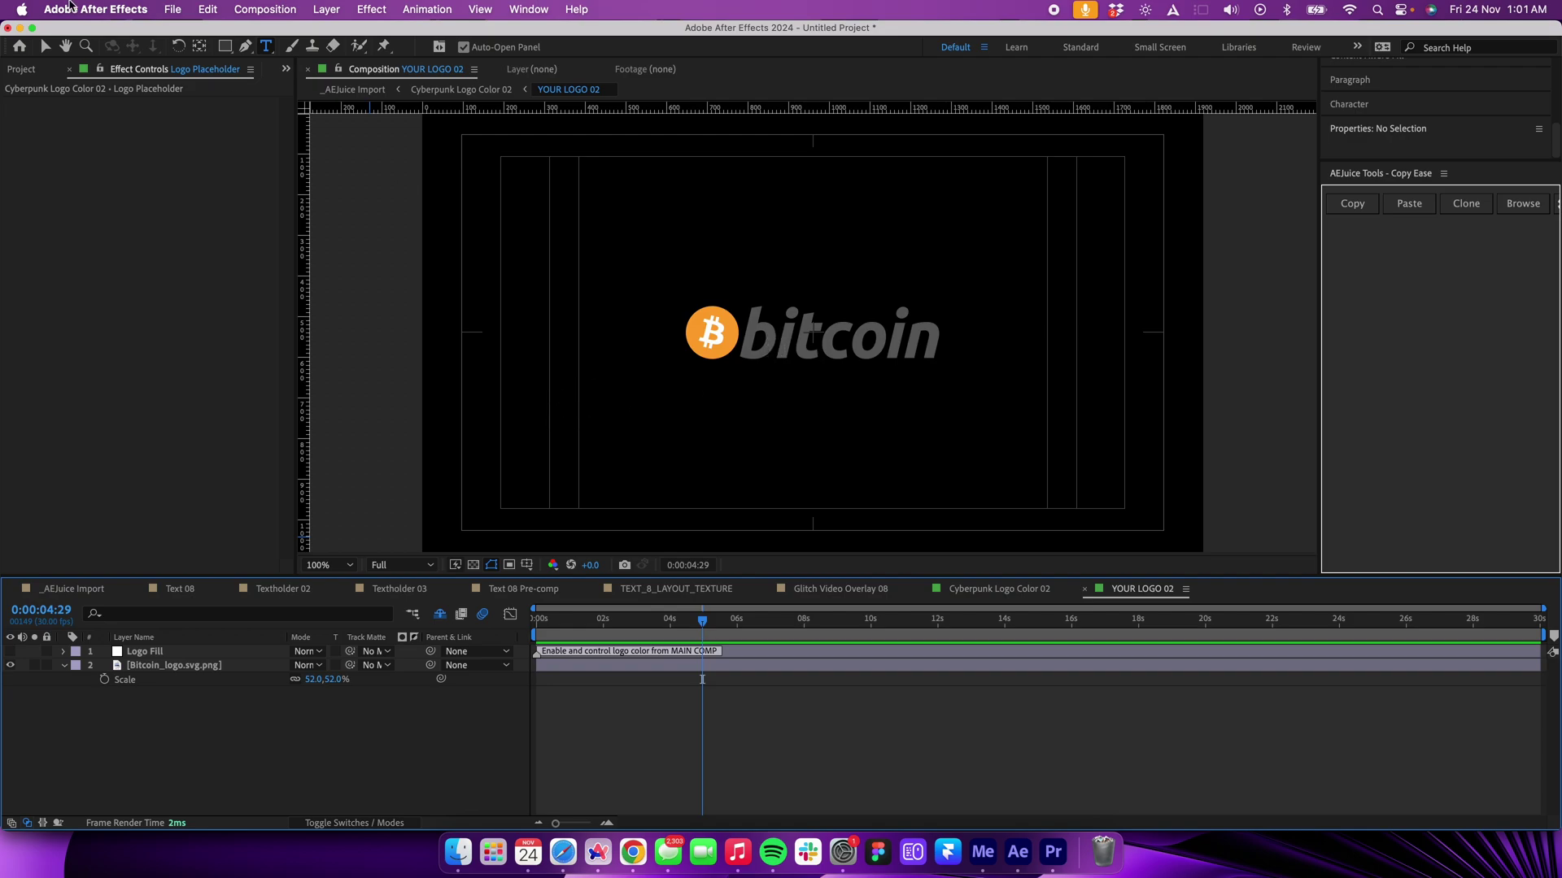
Step: Try moving the Bitcoin logo image horizontally to the right in YOUR LOGO 02 and undo the move
click(46, 47)
click(900, 341)
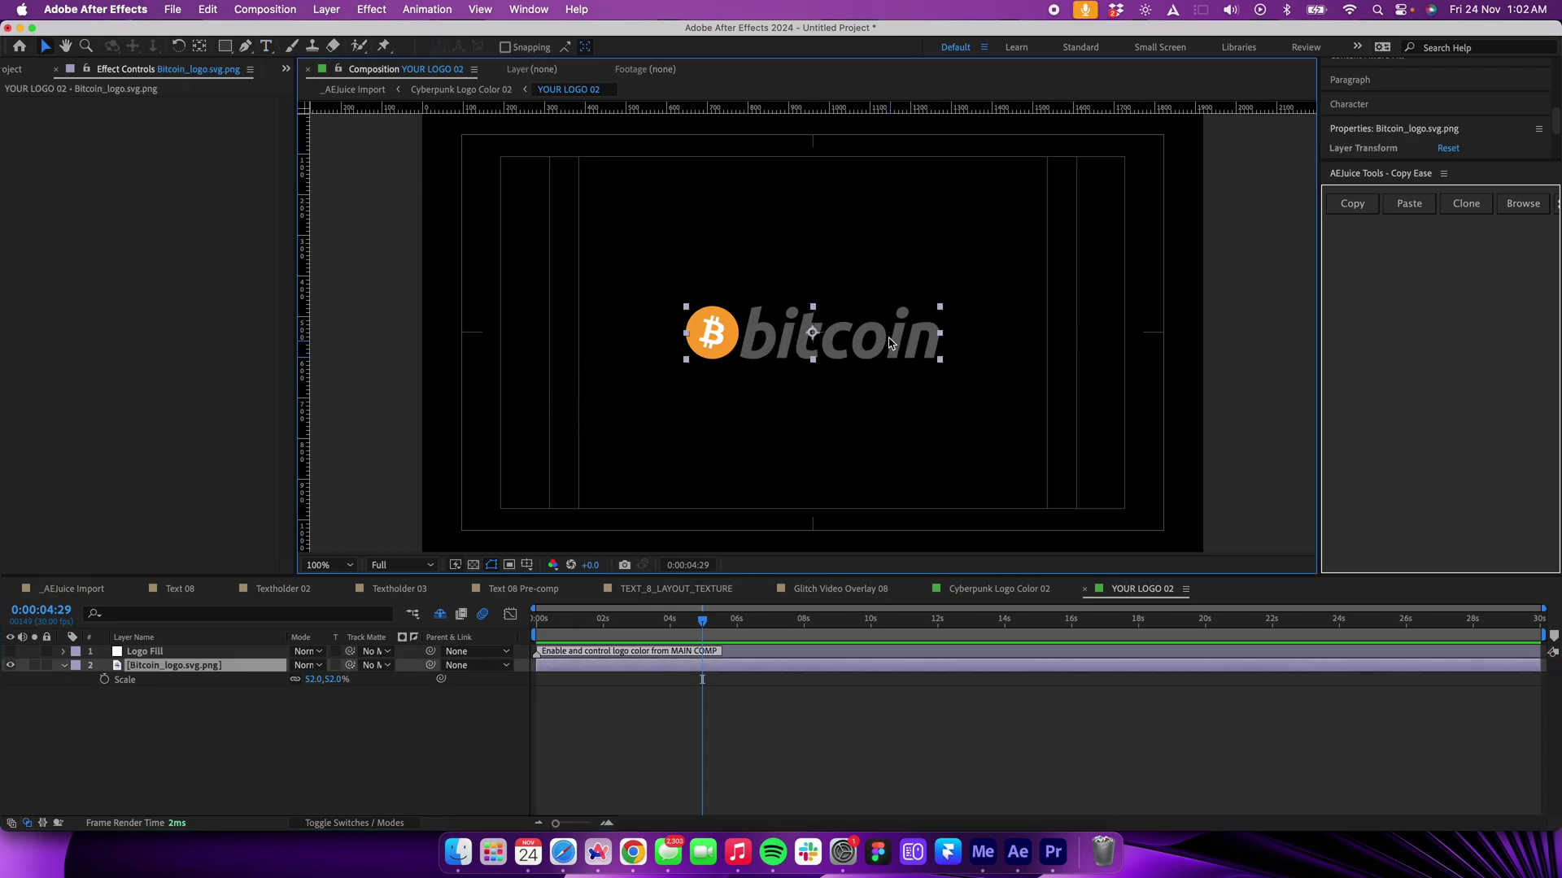
drag(925, 371, 971, 368)
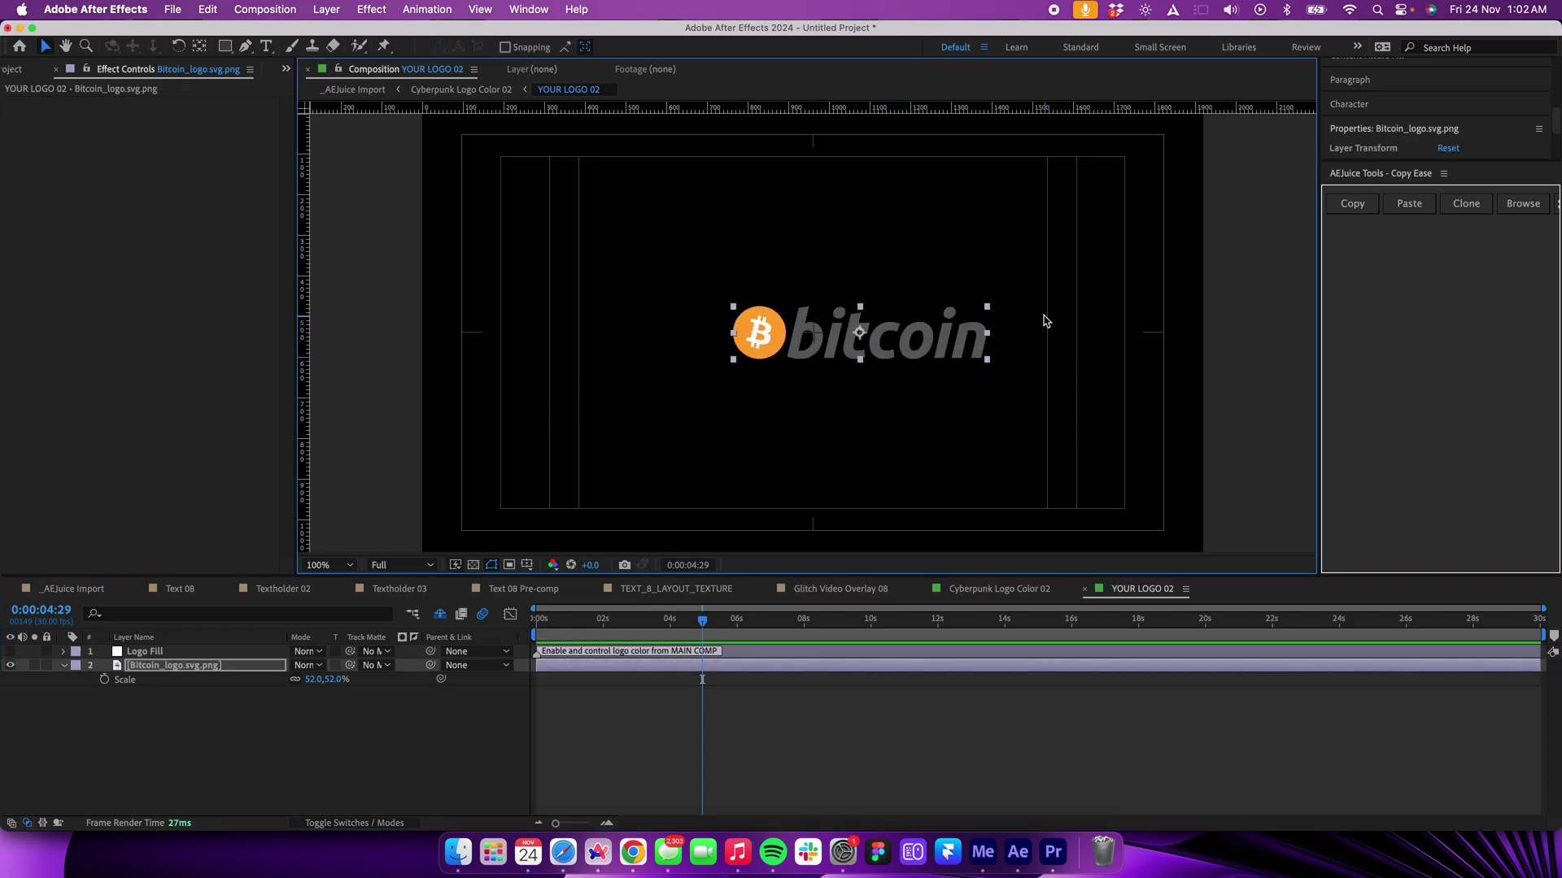
key(super+Home)
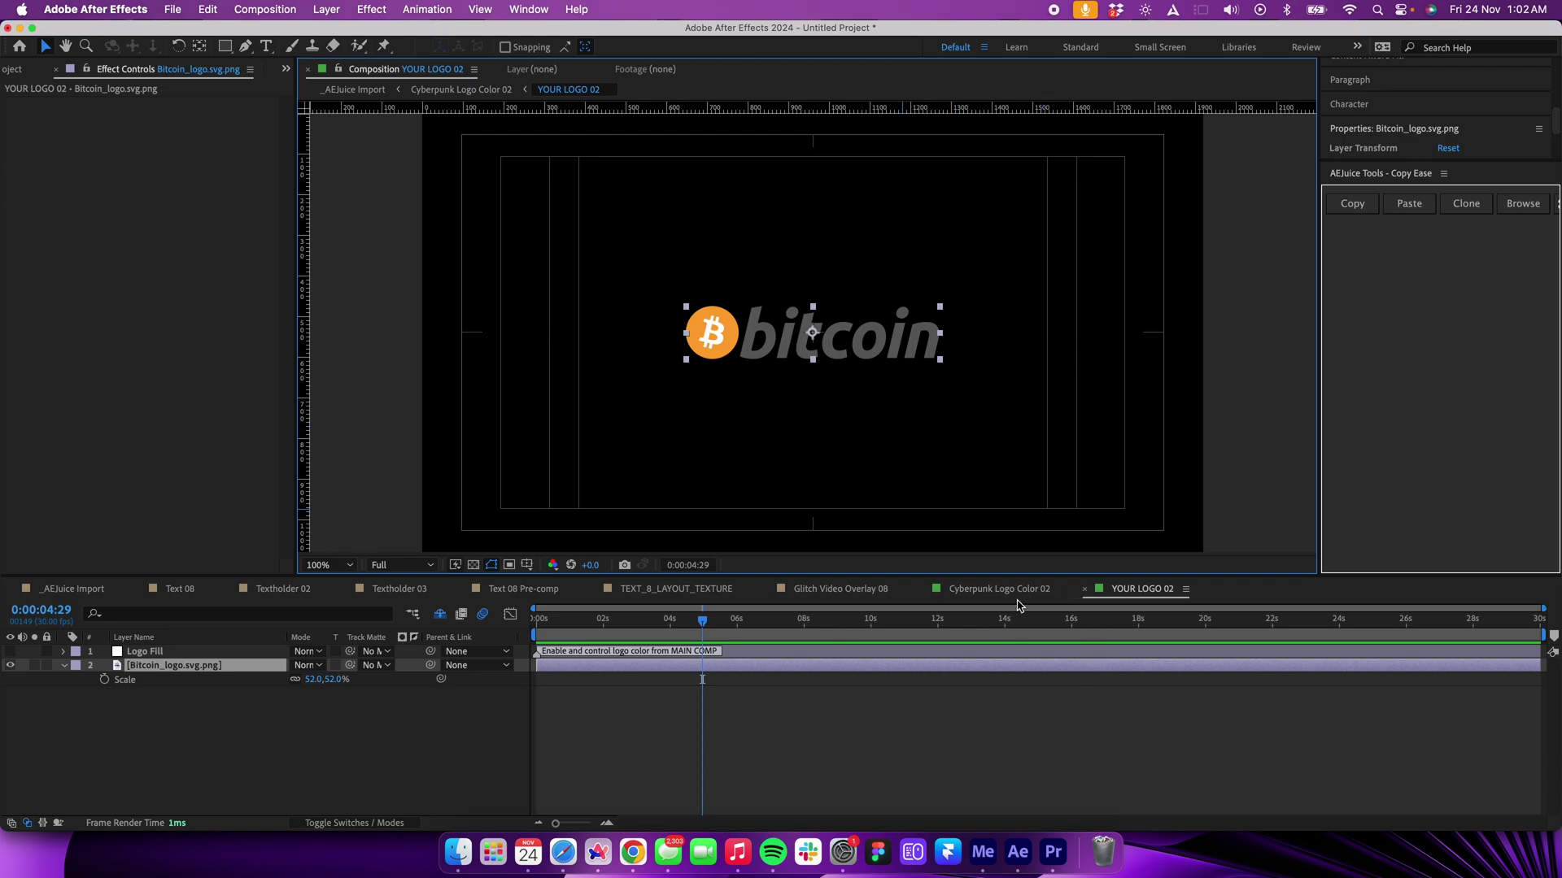
Step: Return to the Cyberpunk Logo Color 02 composition, preview the logo at 0:00:09:21 and select the Music layer
click(1015, 594)
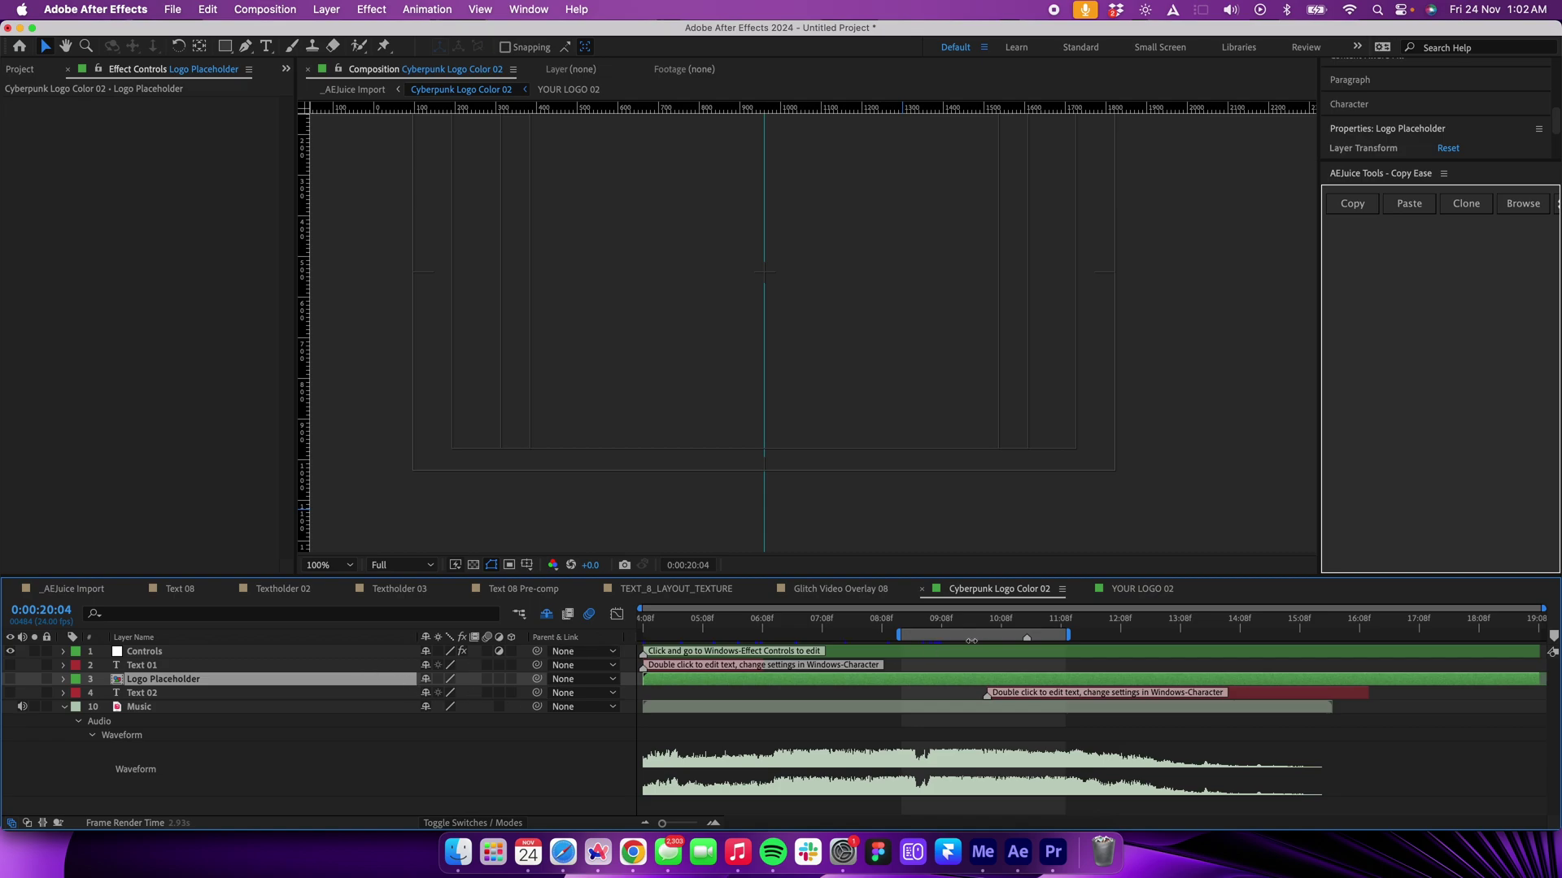
click(973, 639)
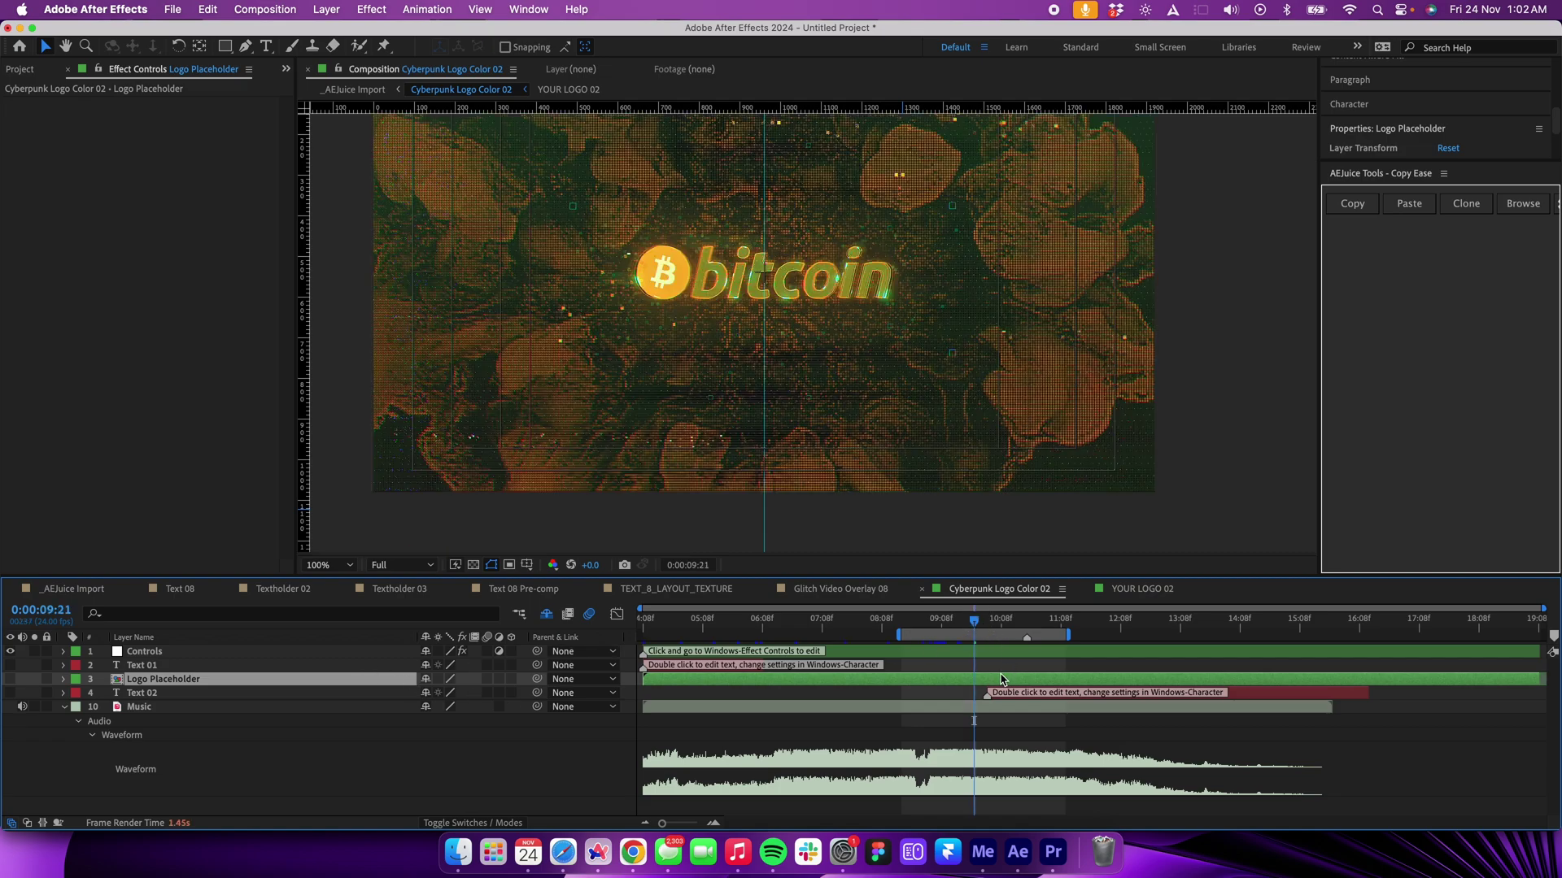
click(1037, 707)
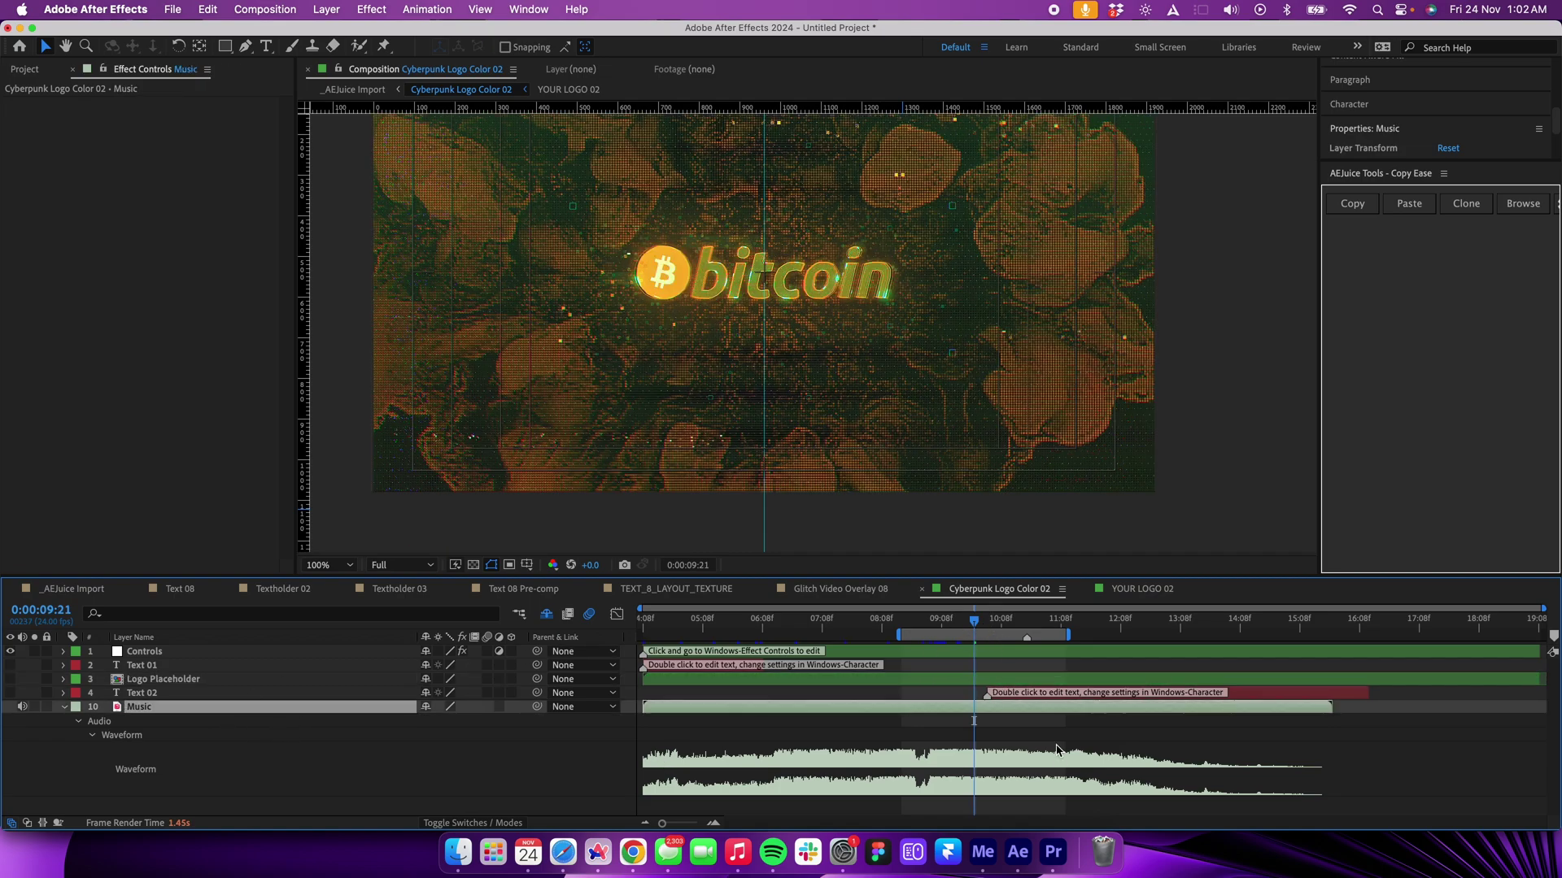
click(328, 565)
click(321, 275)
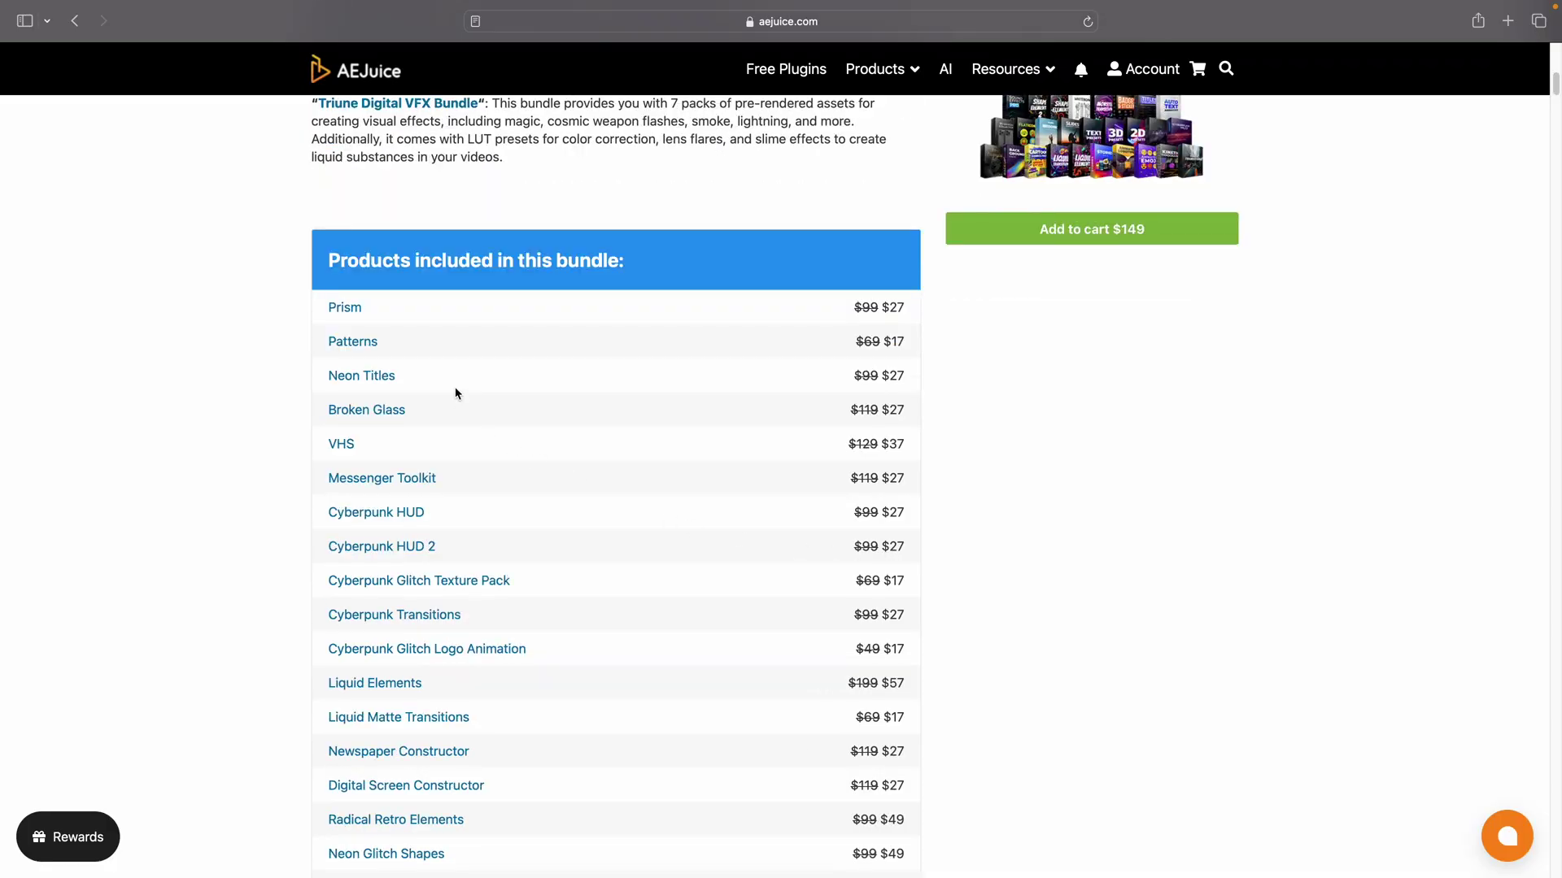
Step: Browse the AEJuice website's Black Friday Mega Bundle page and review the list of products included in the bundle
scroll(734, 466, up, 3)
scroll(738, 512, down, 12)
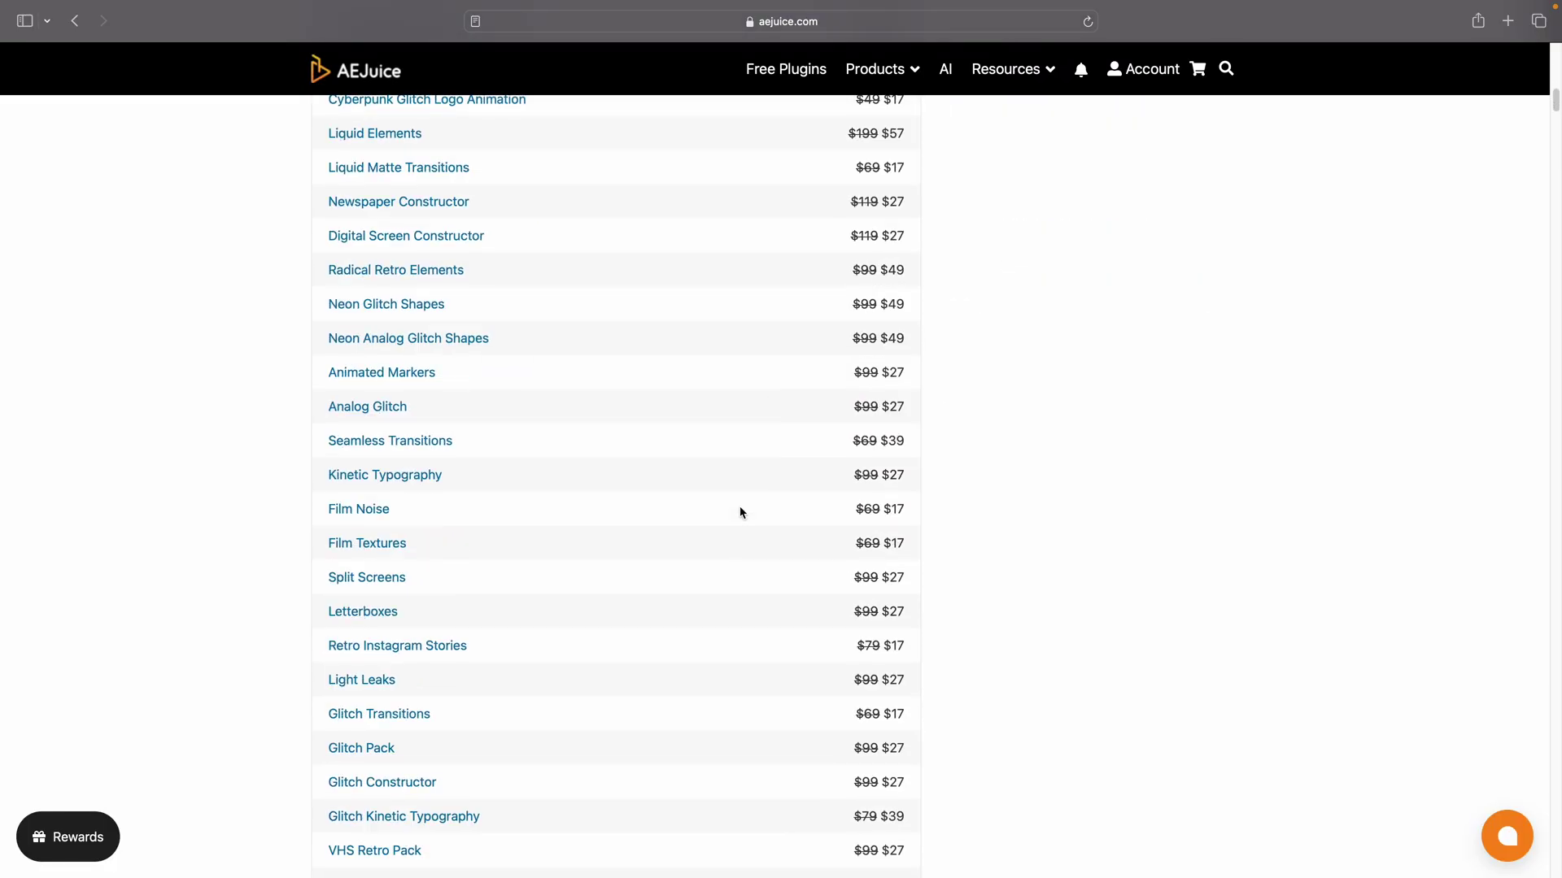
scroll(738, 512, down, 15)
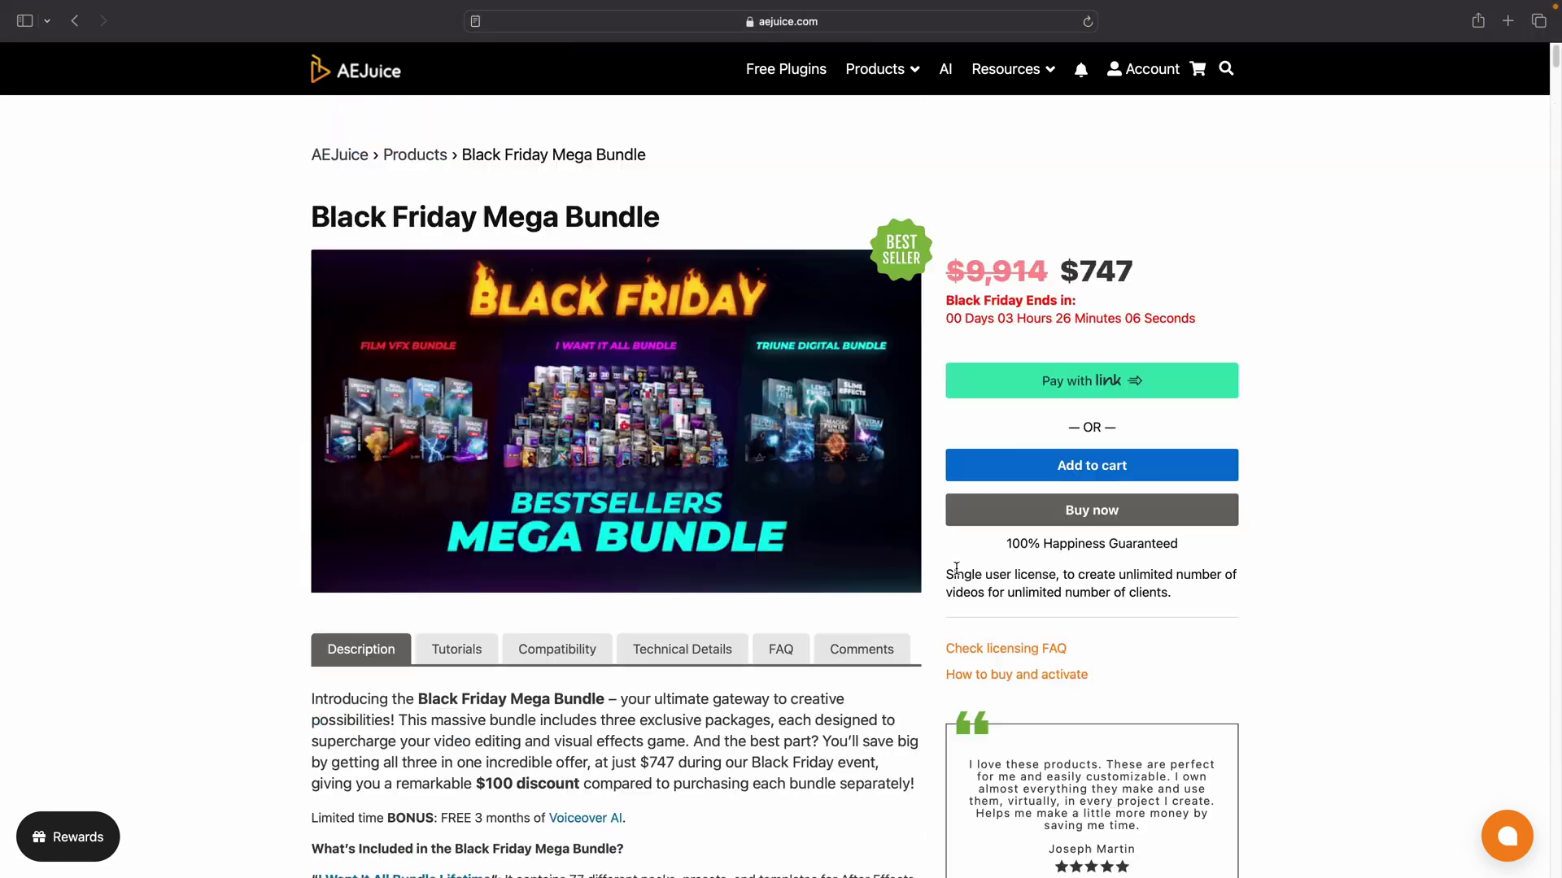